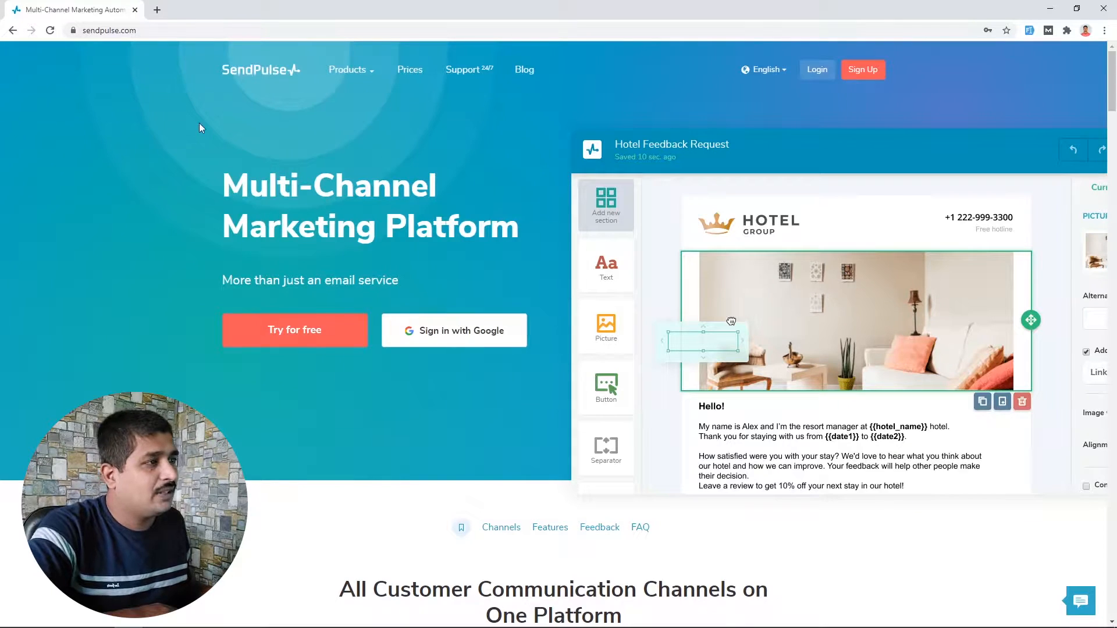
- Look through the product range and examine the email pricing for the free 1 - 500 subscriber plan, including its subscriber and email limits
mouse_move(349, 73)
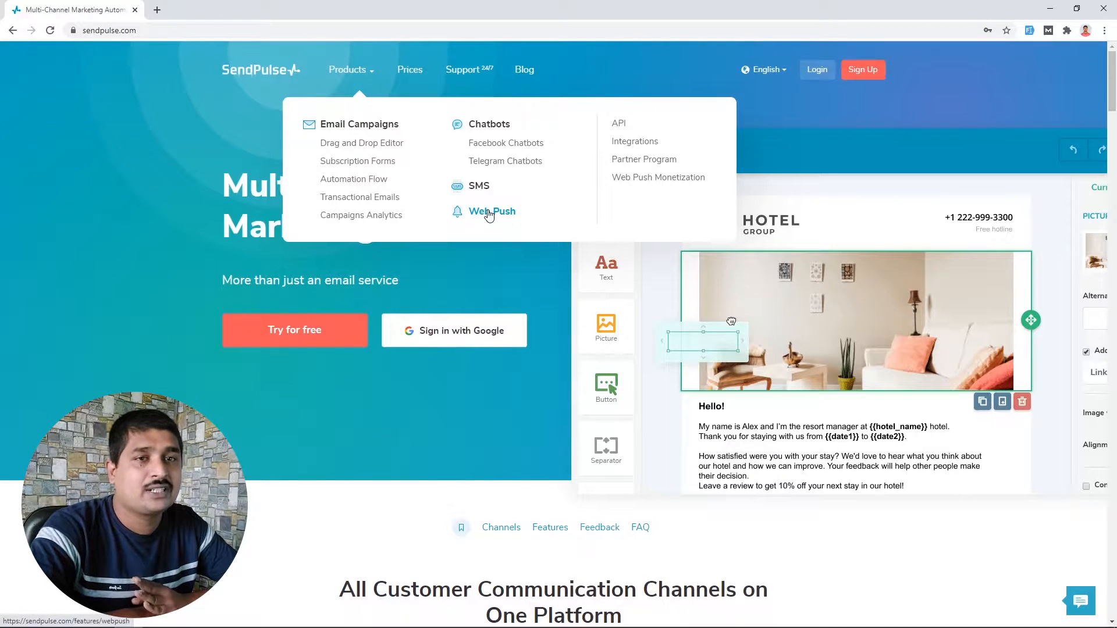
click(423, 72)
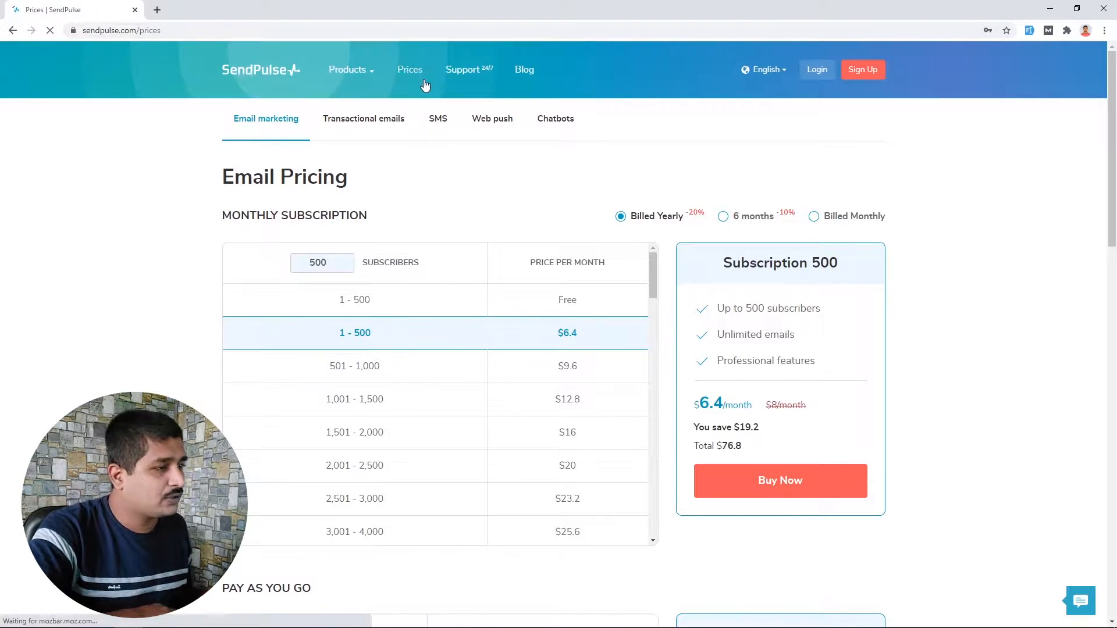
click(413, 313)
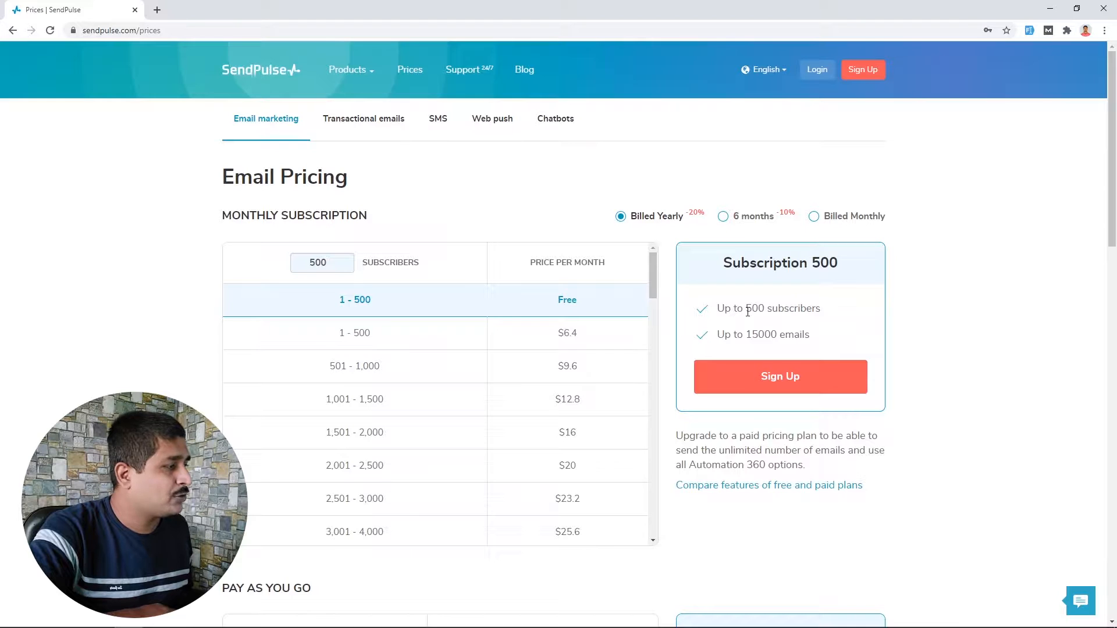
drag(745, 308, 806, 308)
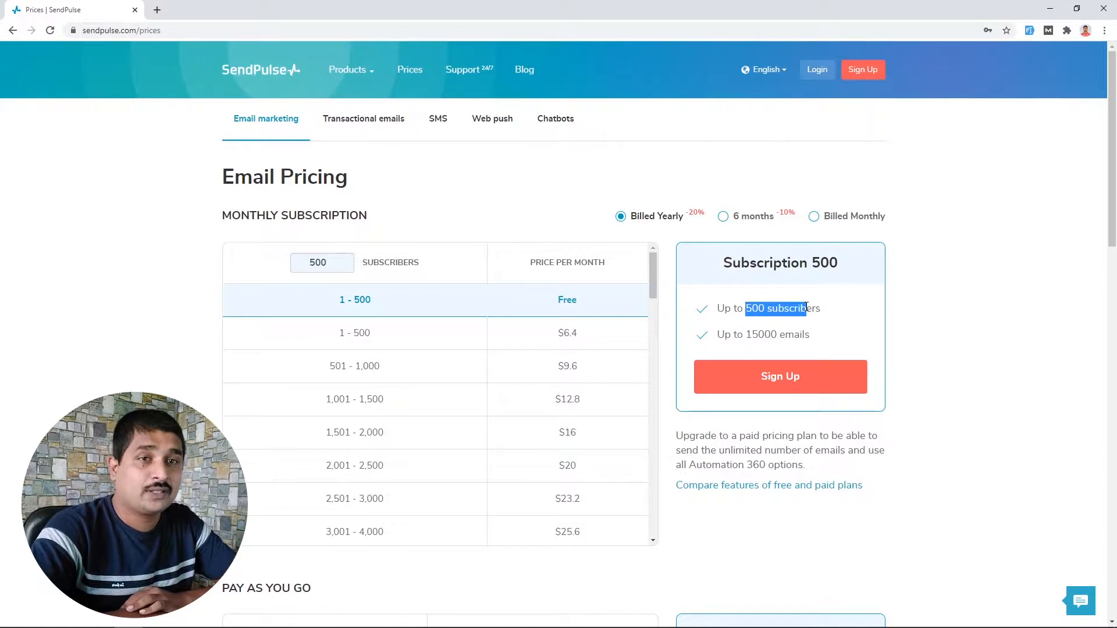
triple_click(772, 335)
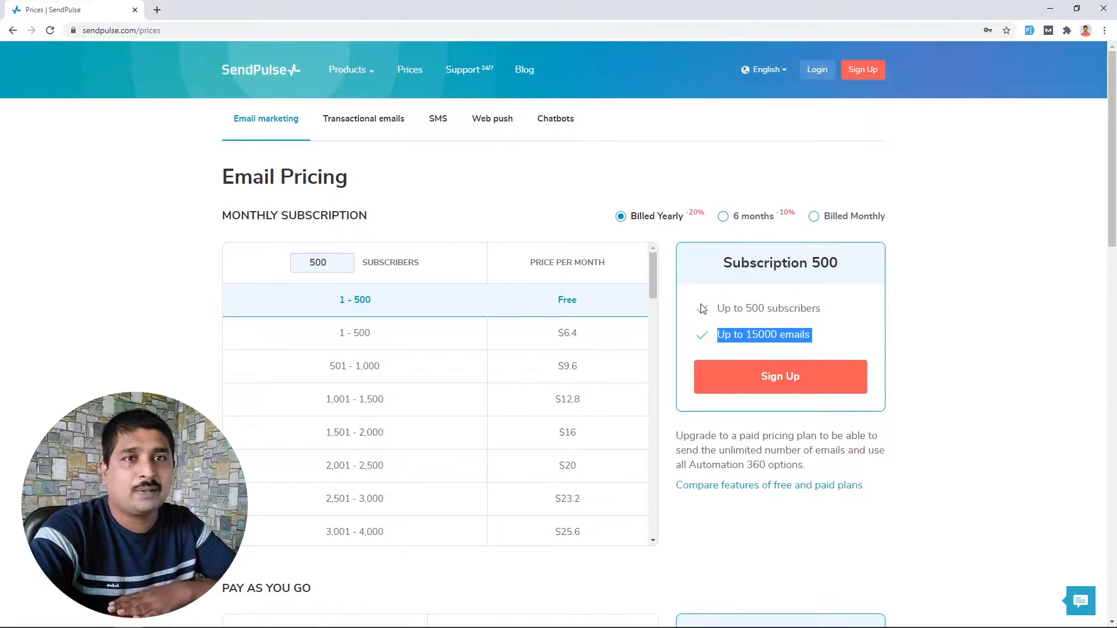
- Sign up for the free 500-subscriber plan through the registration form
click(795, 377)
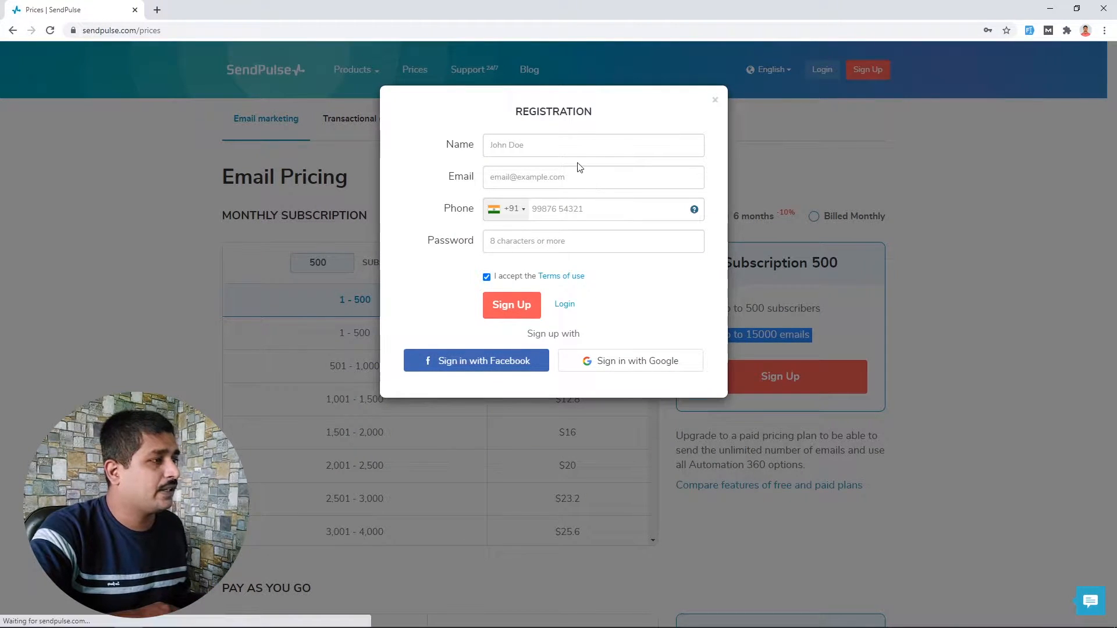
click(565, 147)
click(433, 140)
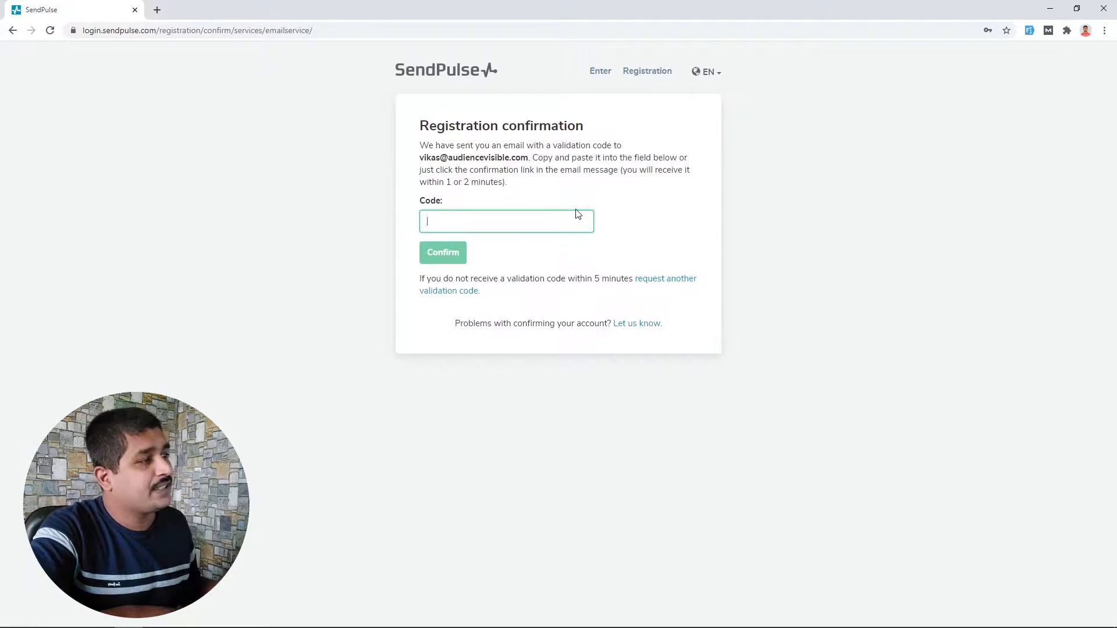
drag(420, 158, 502, 155)
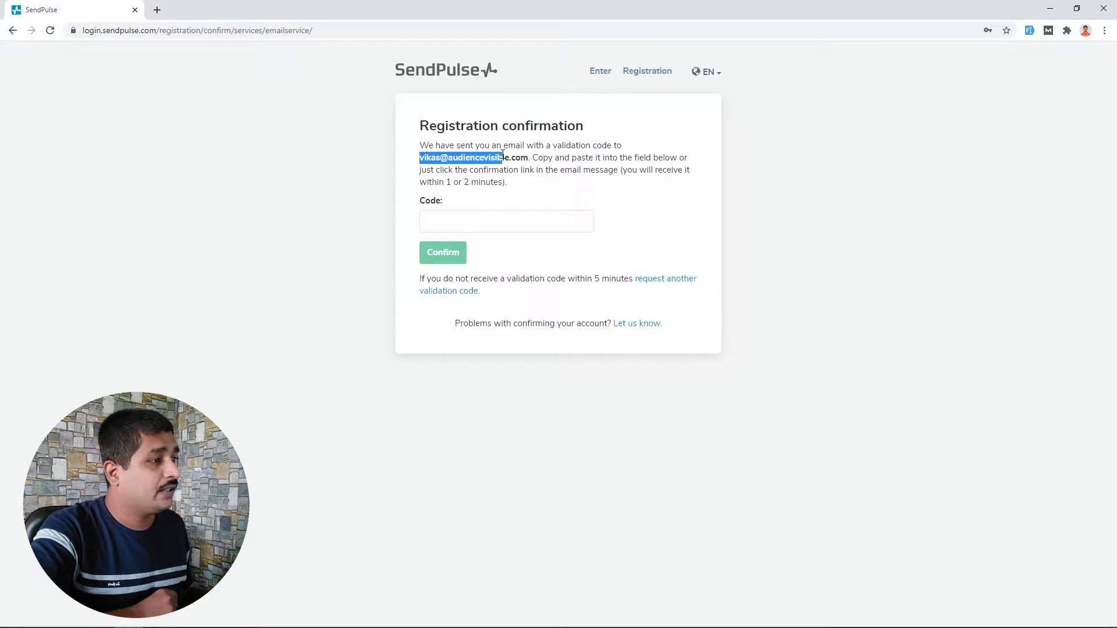
click(497, 216)
click(178, 126)
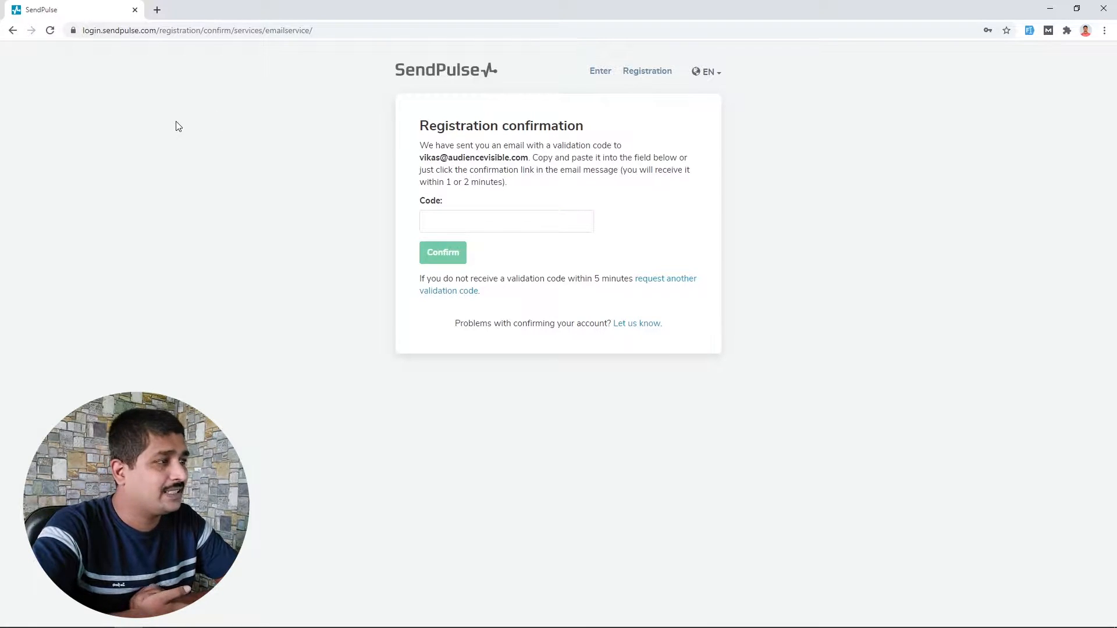
- Open Zoho Mail in a new browser tab and copy the validation code from the SendPulse account confirmation email
click(157, 10)
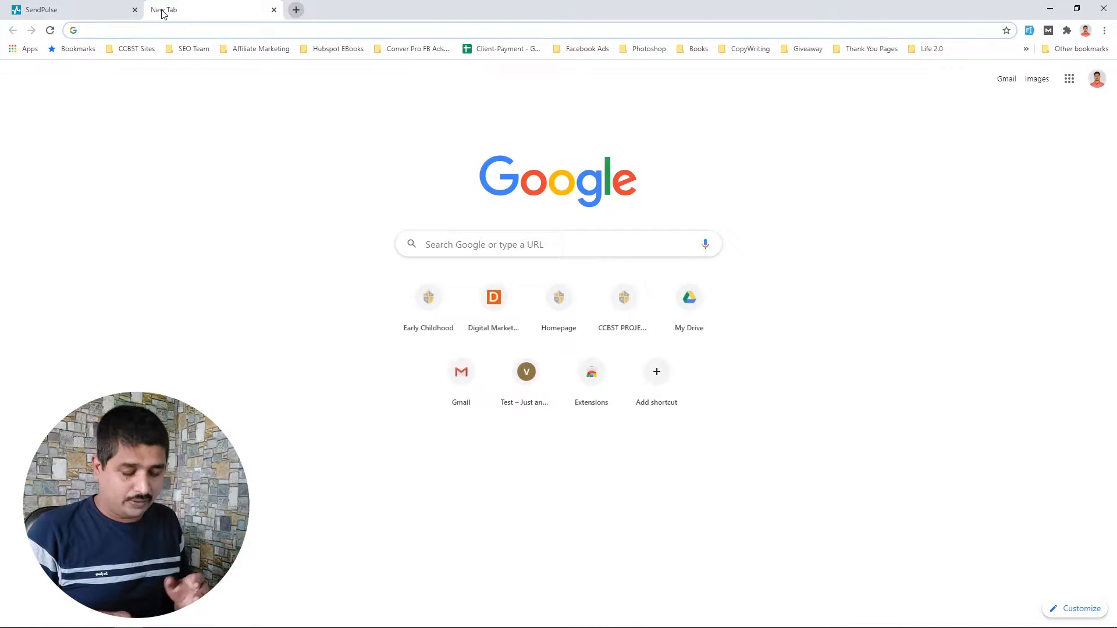
text(mail)
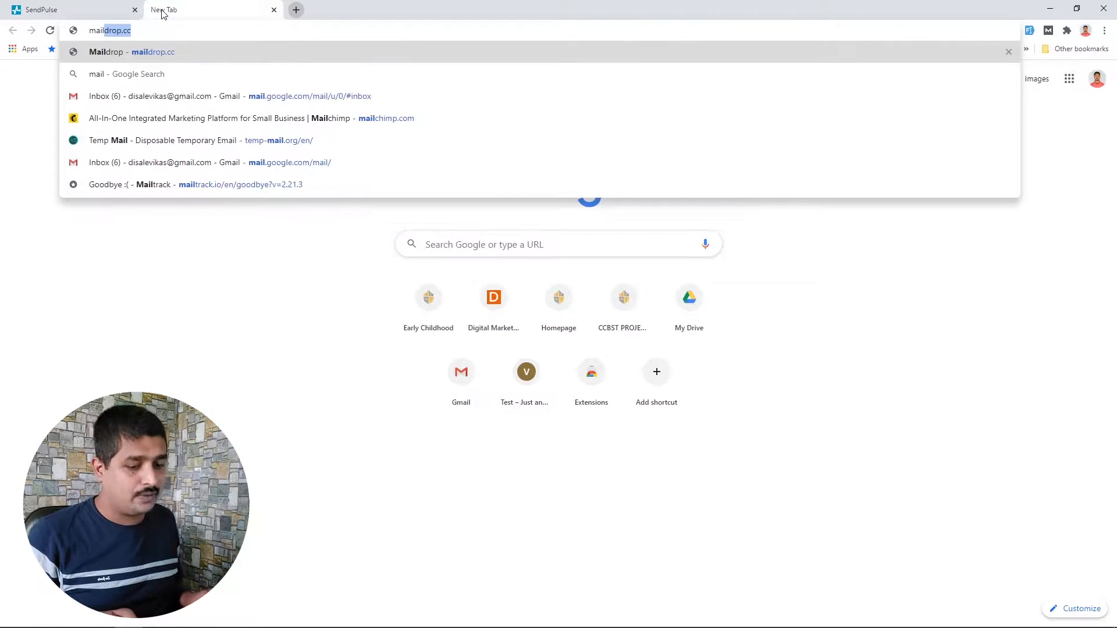
key(Return)
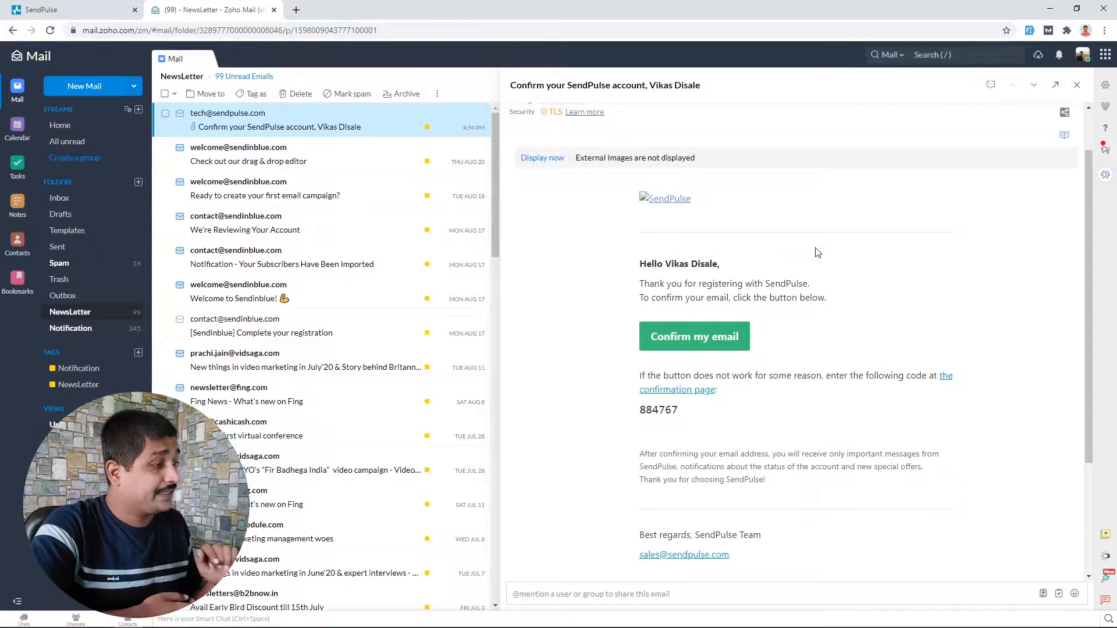
double_click(659, 410)
right_click(660, 411)
click(692, 423)
- Paste the validation code on the SendPulse registration page, confirm it, and dismiss the welcome survey
click(20, 7)
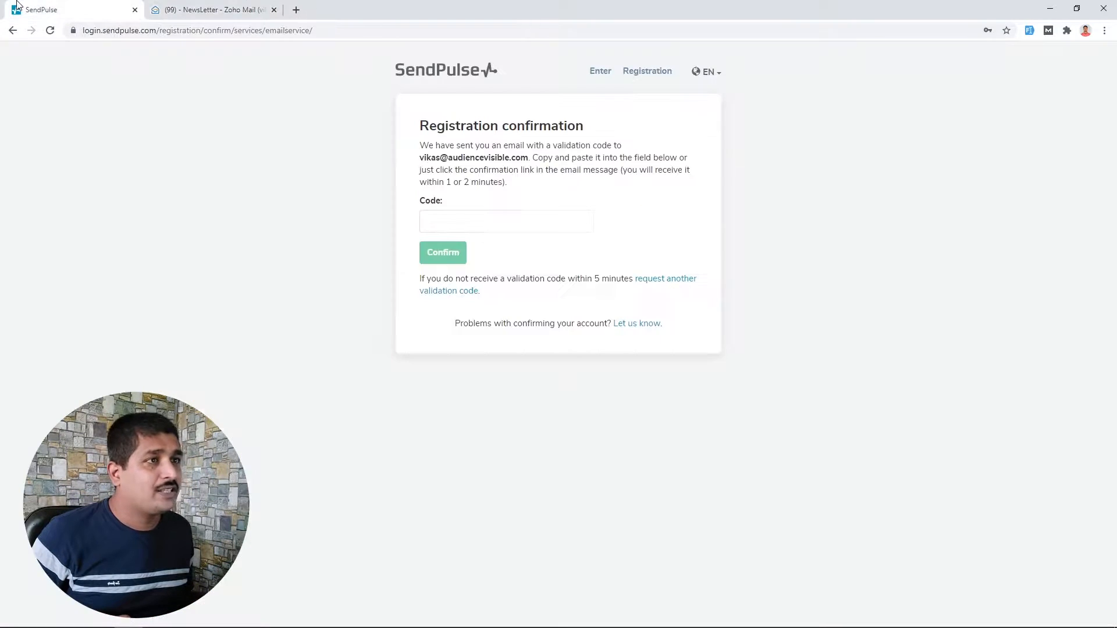
click(451, 222)
right_click(450, 222)
click(490, 310)
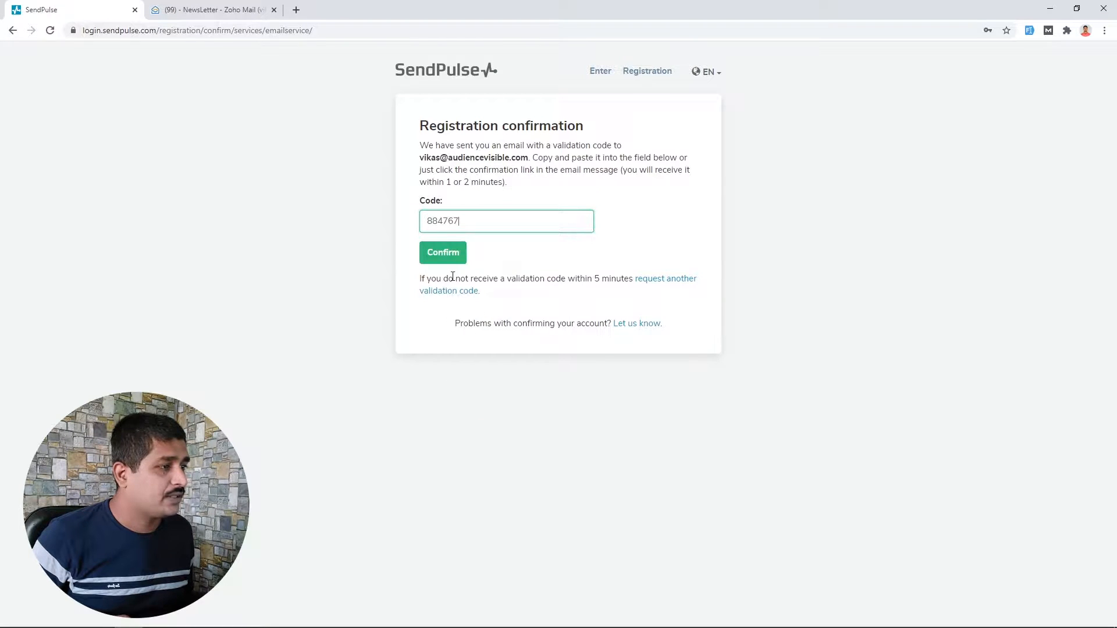
click(449, 258)
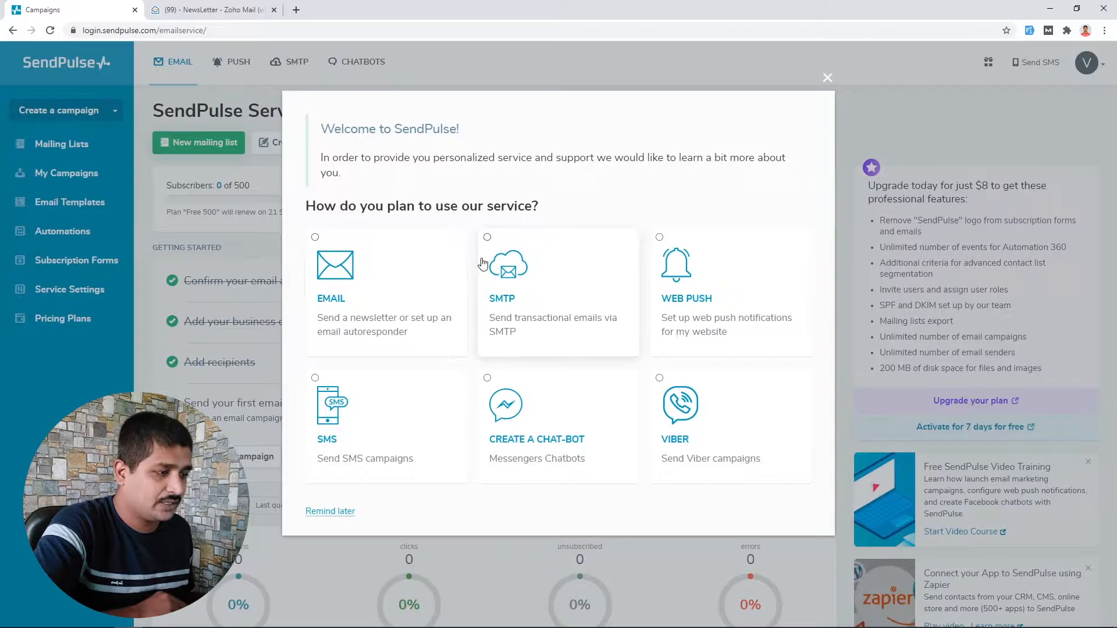
click(826, 77)
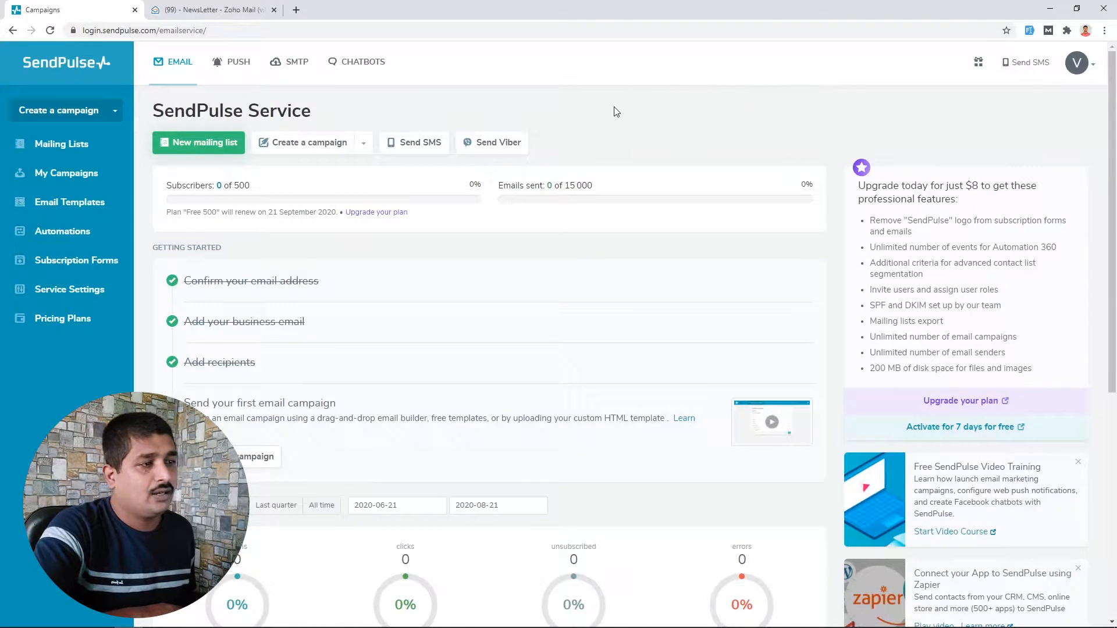
- Examine the Getting Started checklist on the dashboard, covering email confirmation, business email, recipients and the first campaign
scroll(614, 109, down, 1)
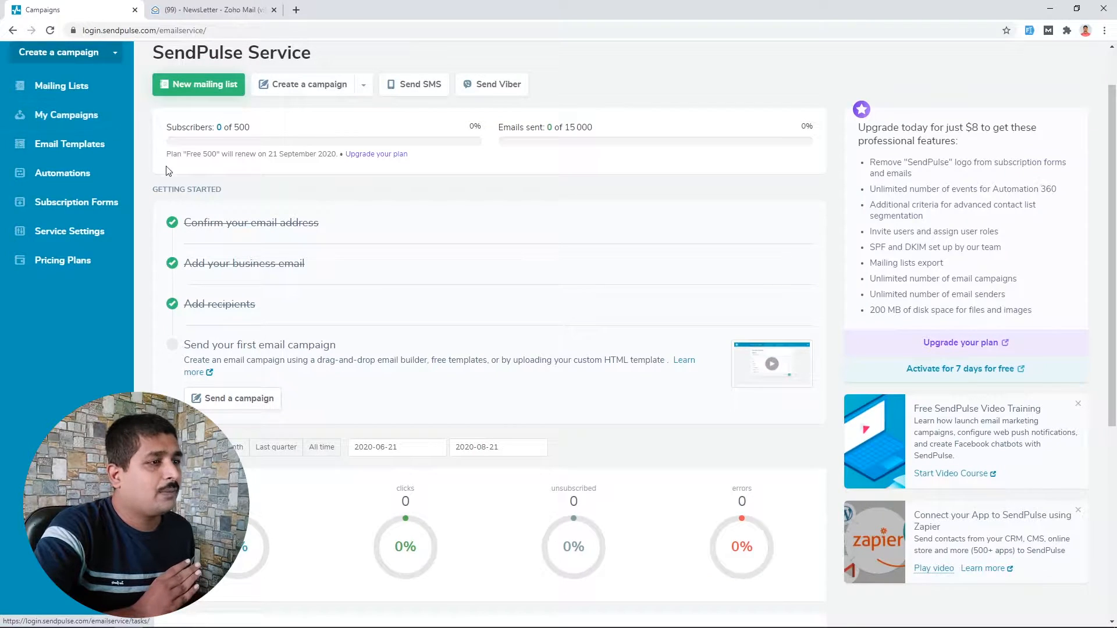
drag(163, 189, 284, 224)
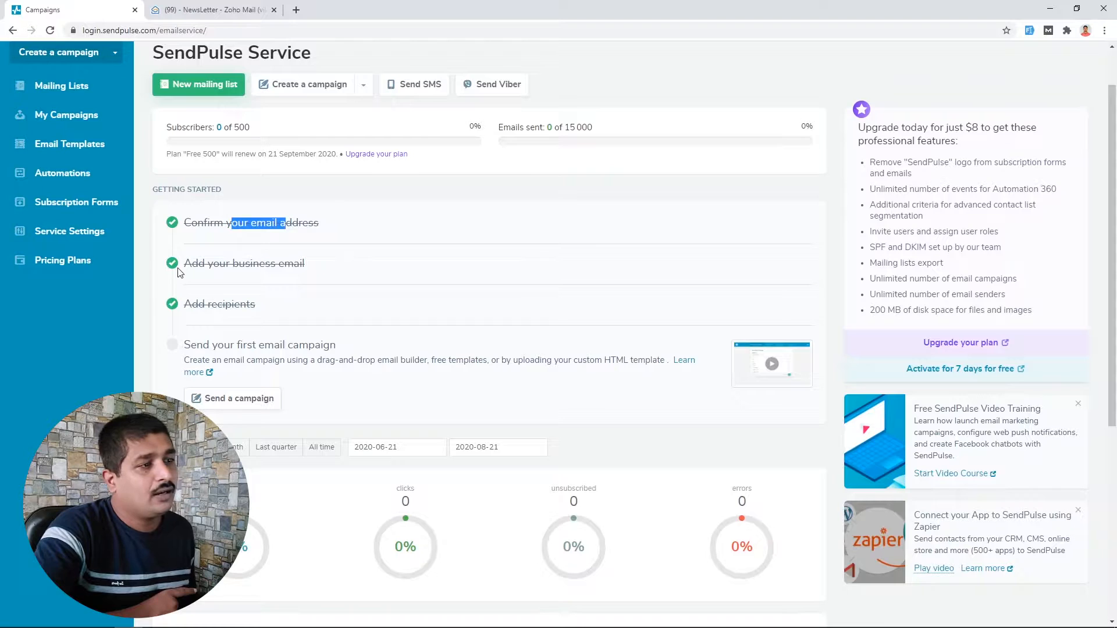
drag(198, 263, 244, 262)
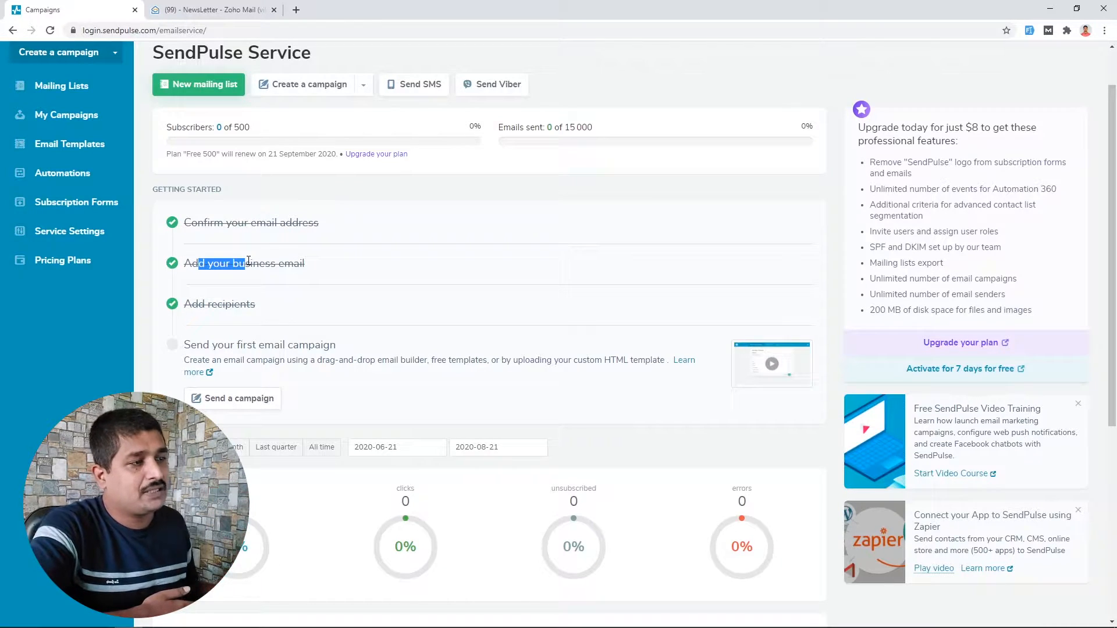
triple_click(249, 261)
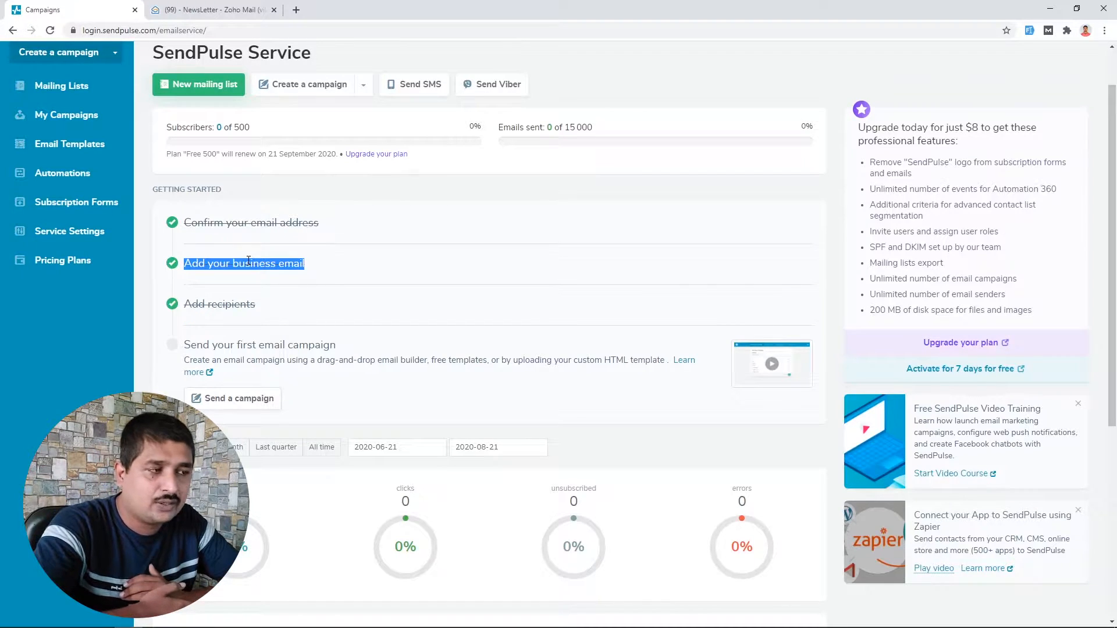
triple_click(249, 261)
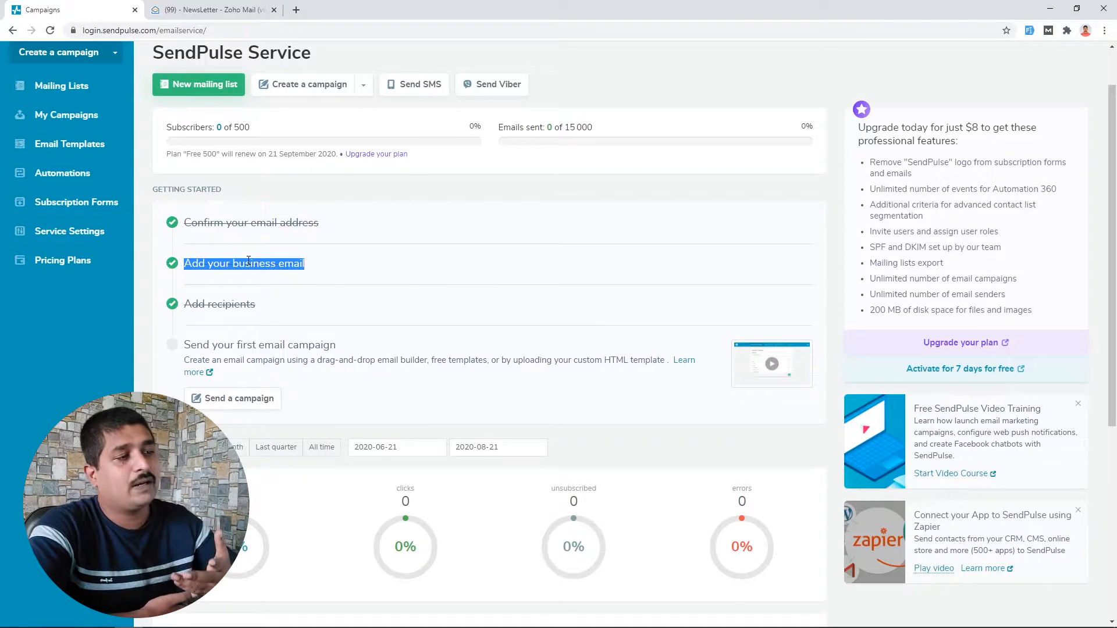
scroll(311, 259, down, 1)
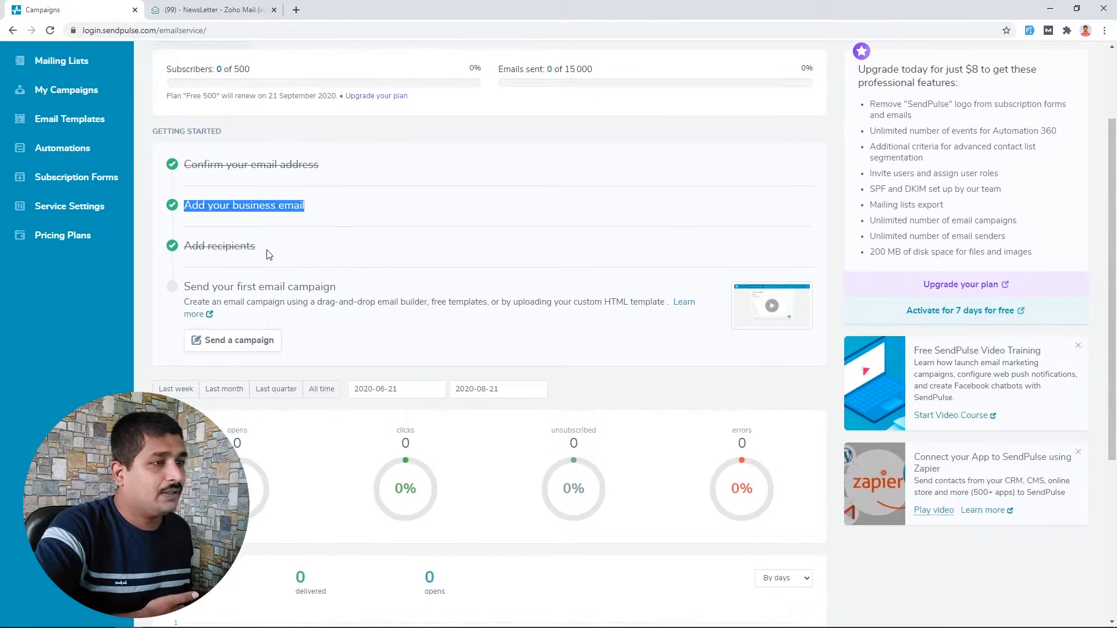
triple_click(211, 248)
scroll(265, 191, up, 1)
click(264, 191)
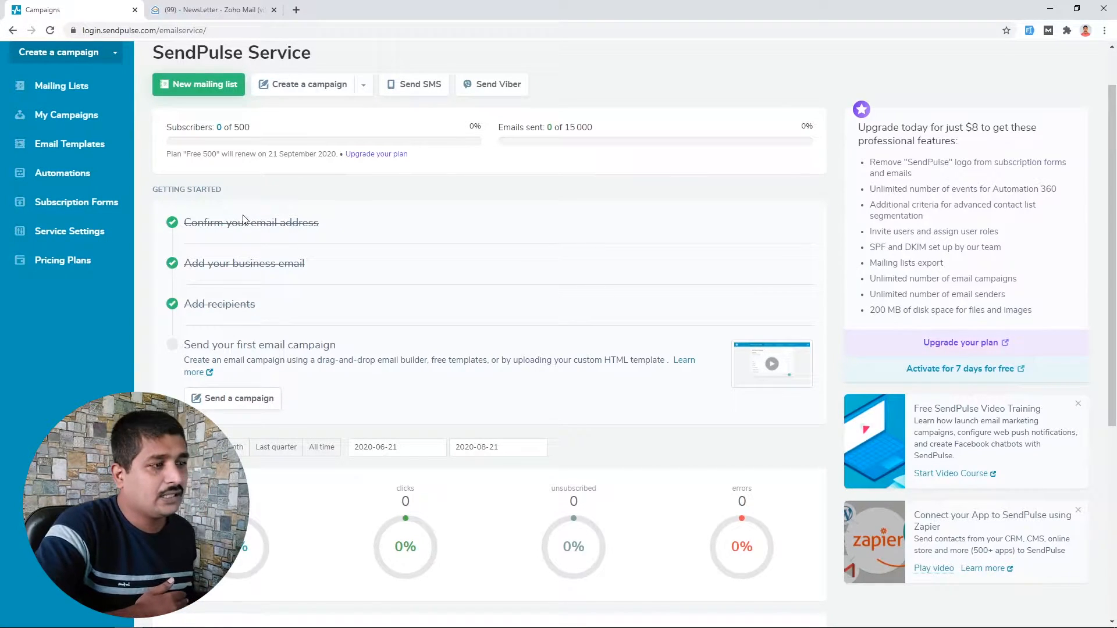
scroll(337, 303, down, 2)
scroll(340, 303, up, 3)
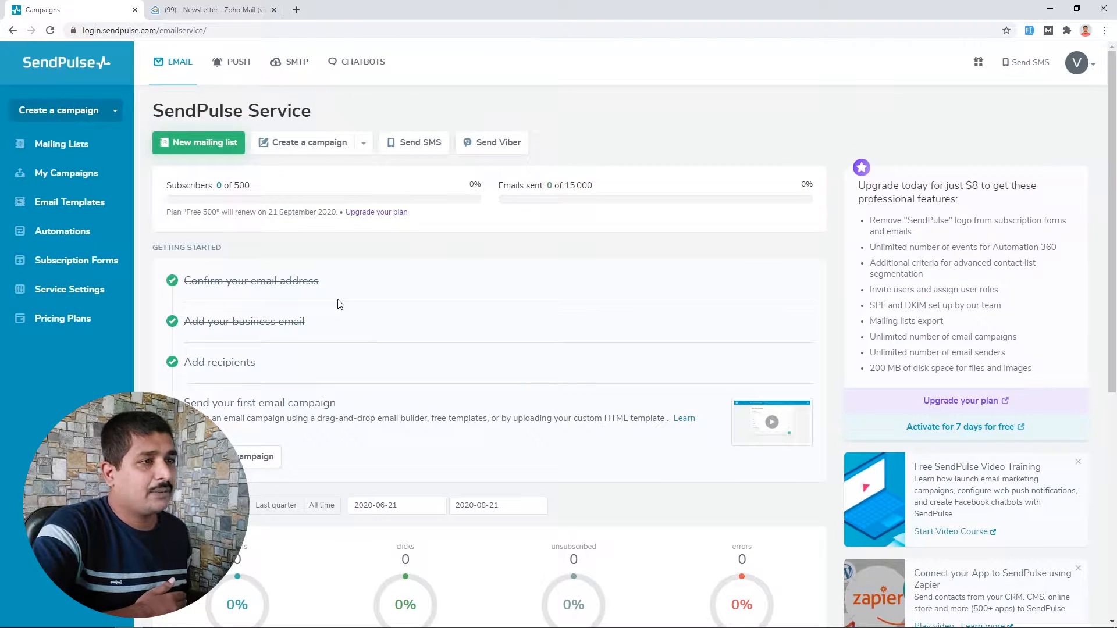
- Create a new mailing list named Subscribers
click(58, 143)
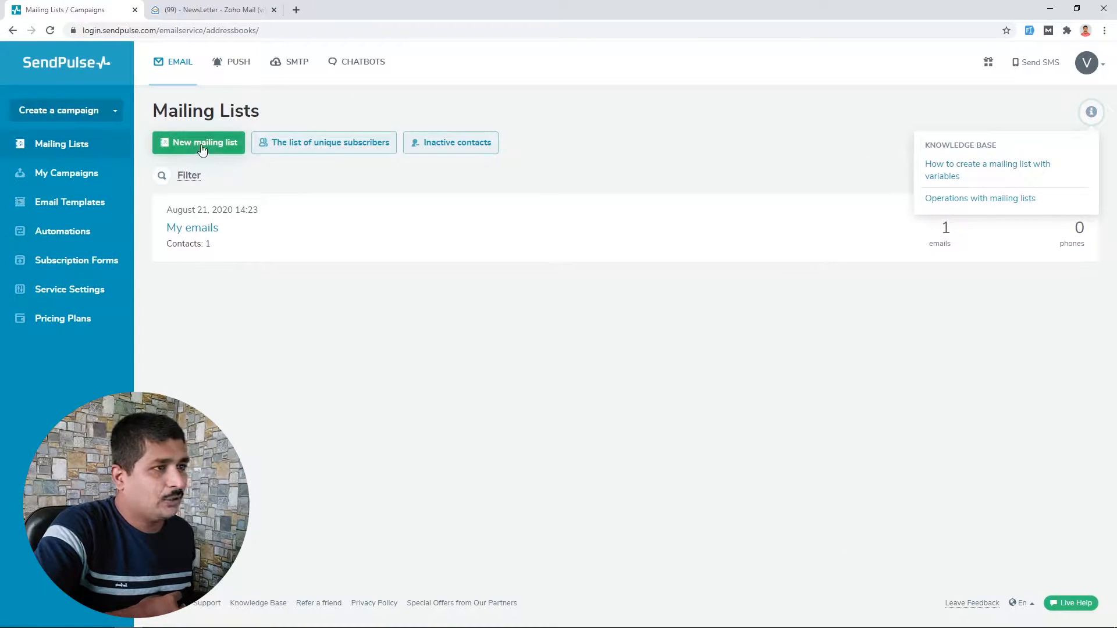
click(201, 144)
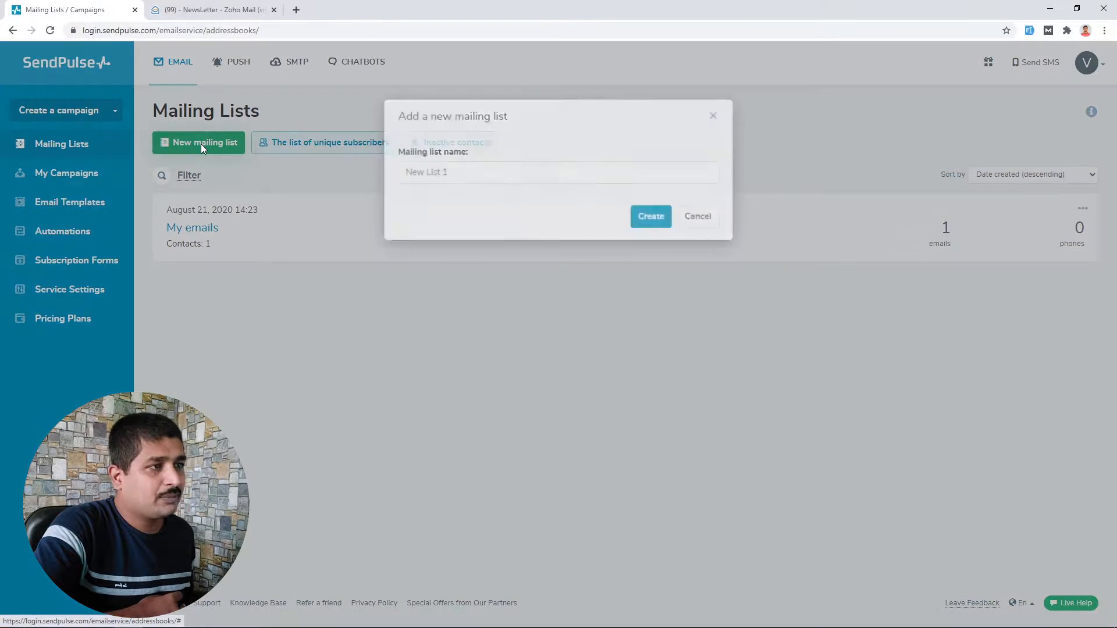
text(Subscribers)
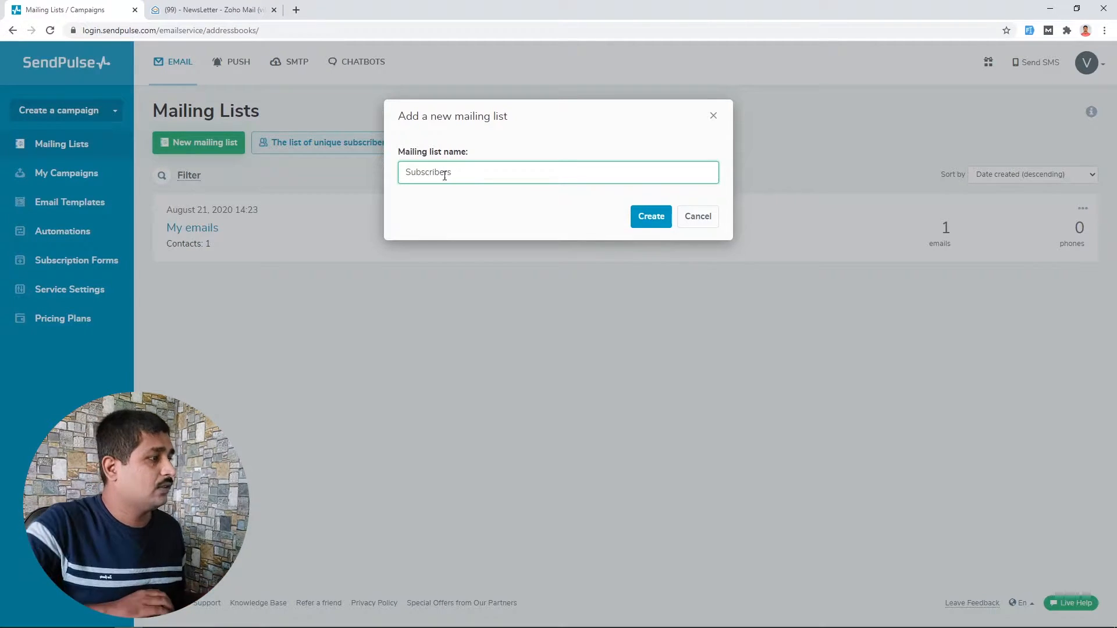
click(652, 217)
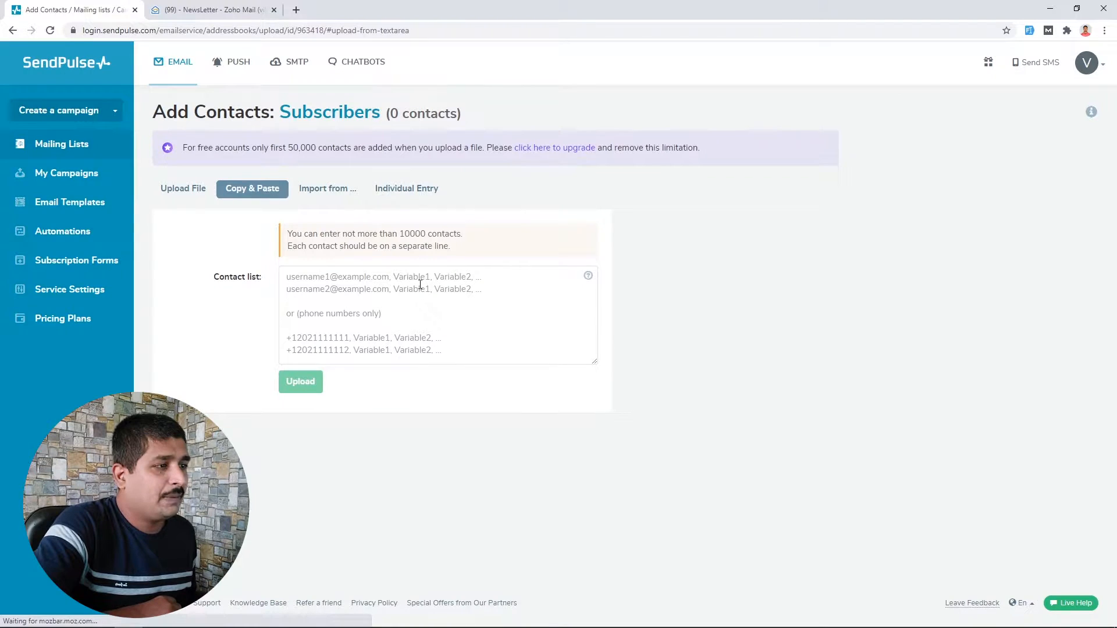
- Upload Email-List.csv from the SendPulse Tutorial folder in Downloads as the contacts file for the Subscribers list
click(341, 293)
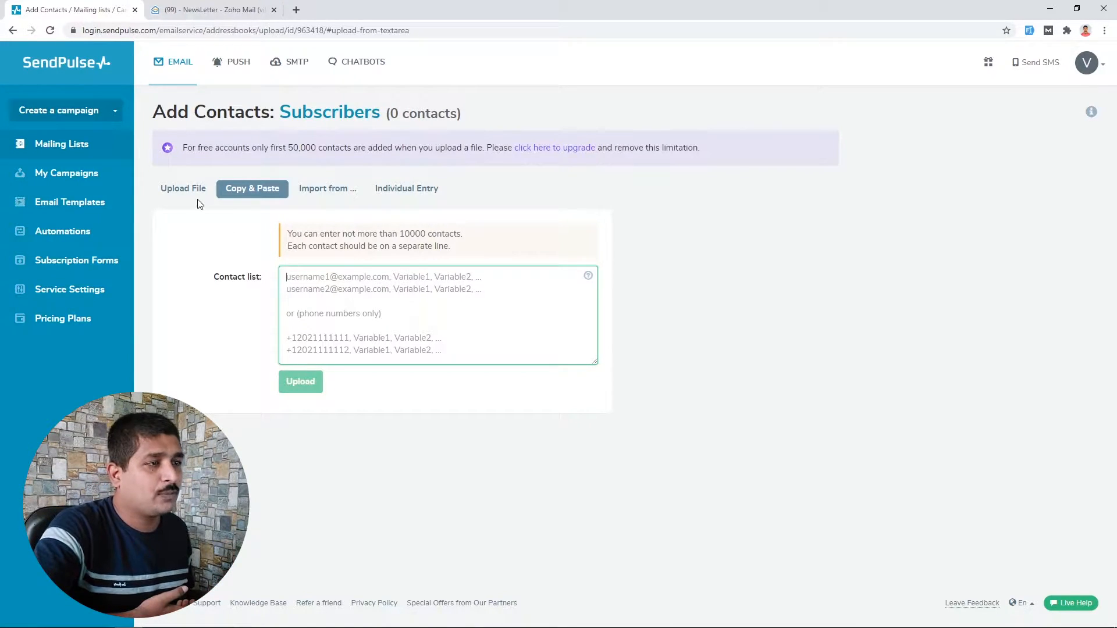
click(181, 190)
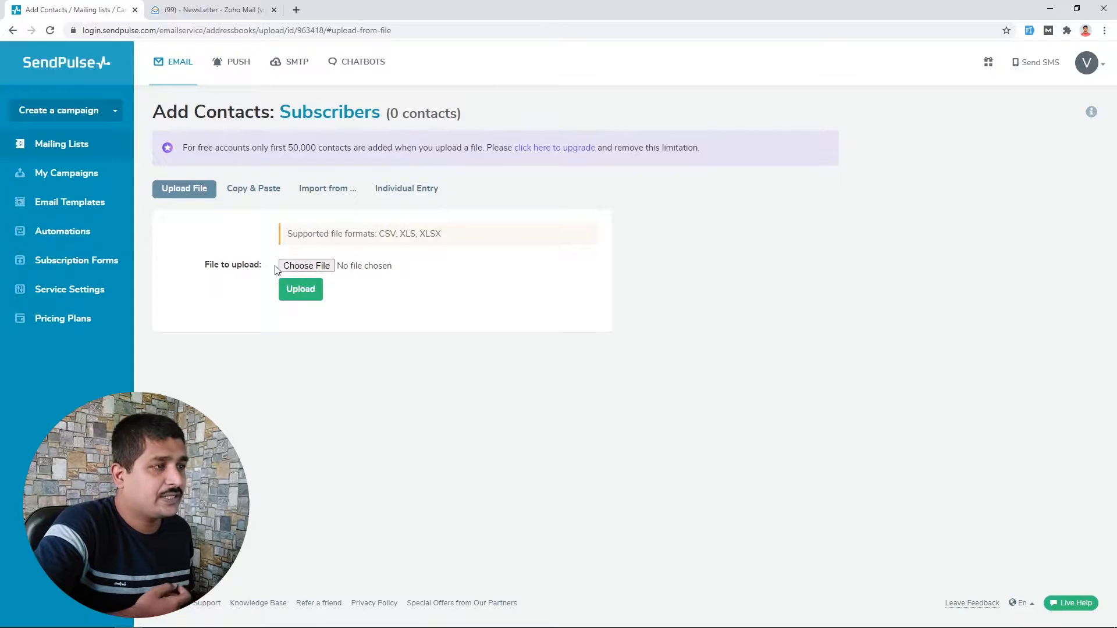
click(304, 265)
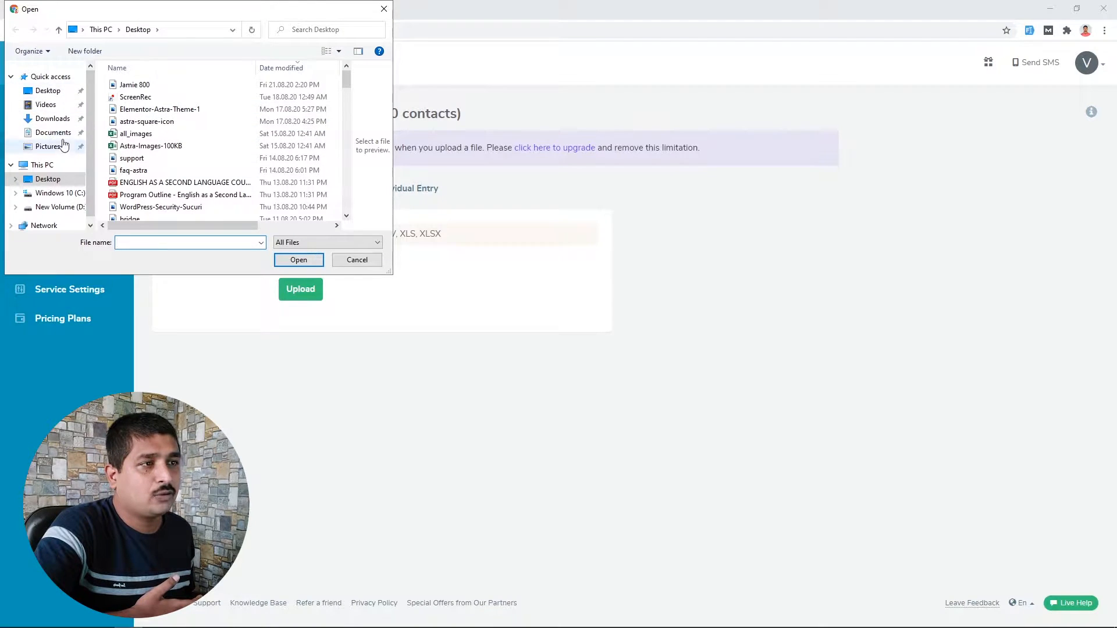
click(61, 119)
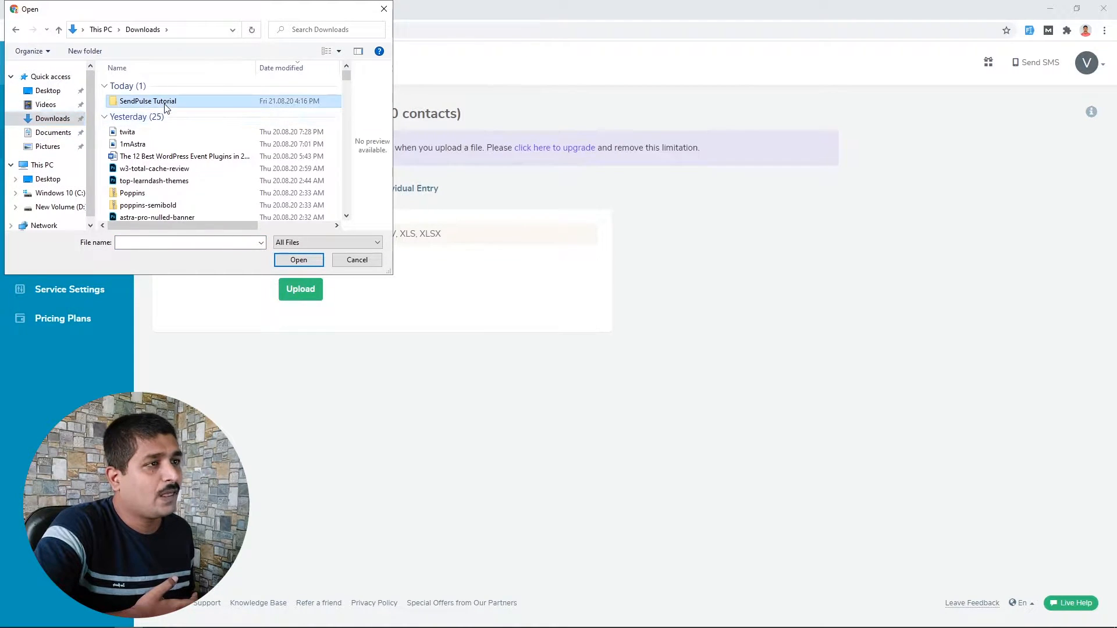
double_click(149, 101)
click(146, 167)
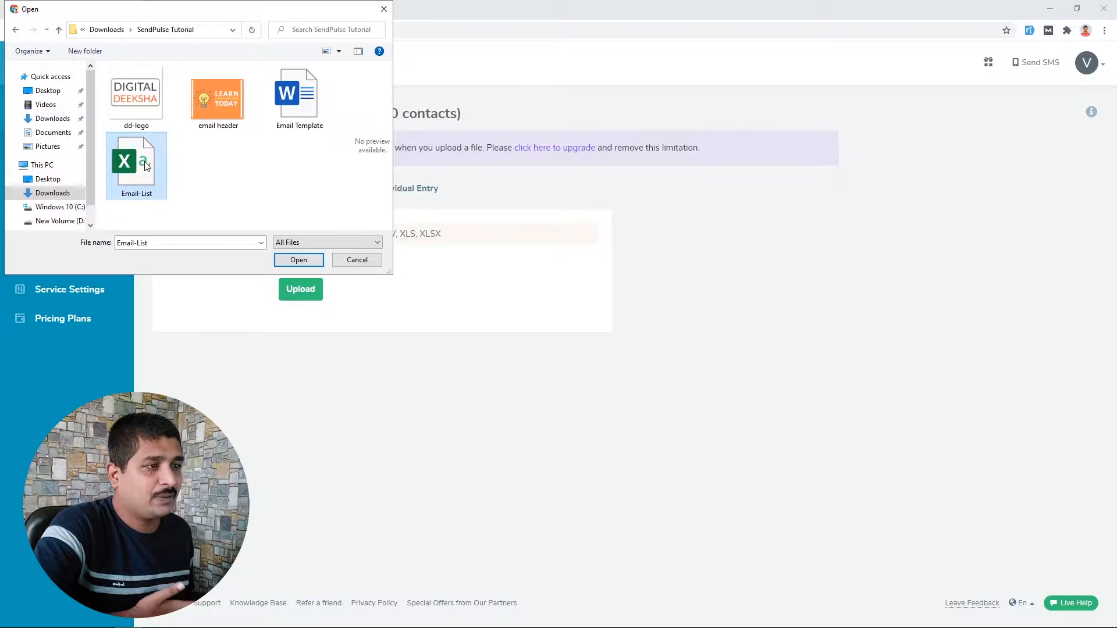
click(295, 261)
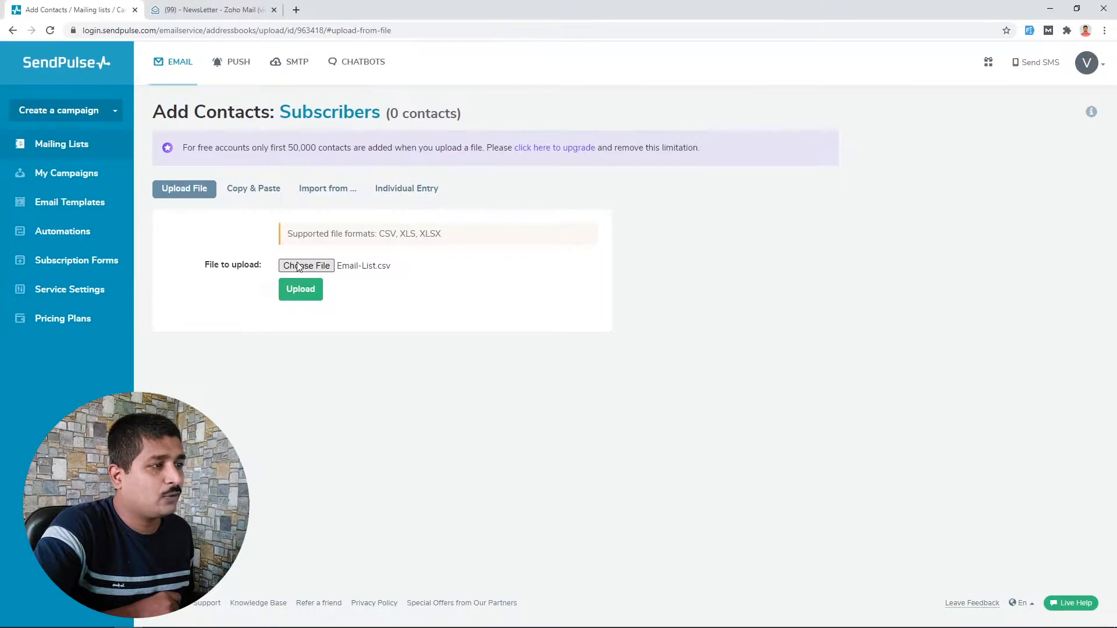
click(313, 296)
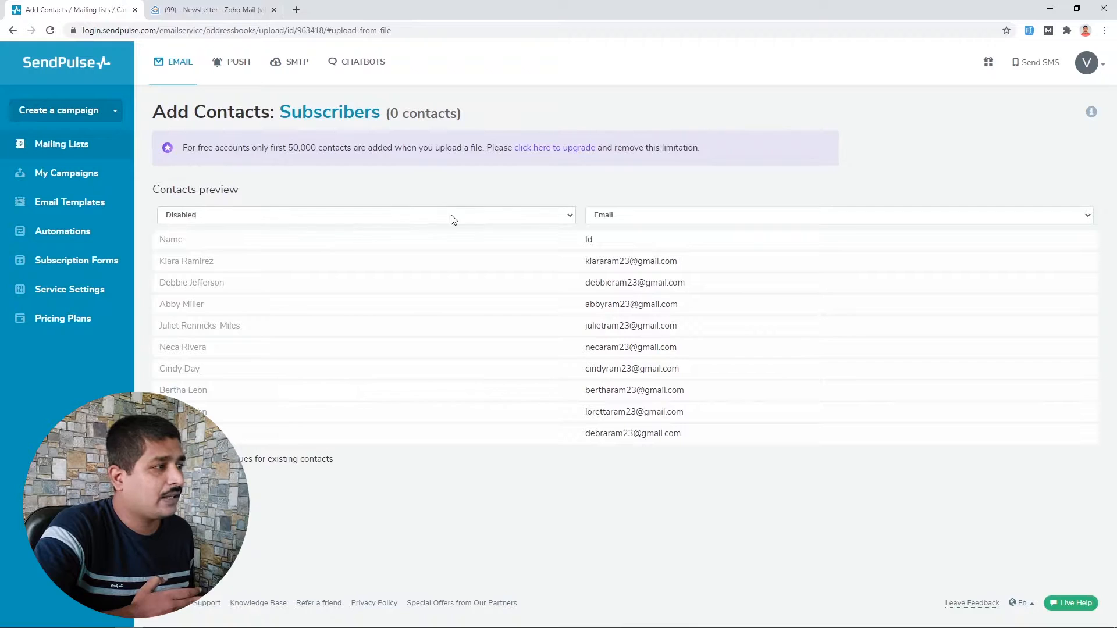
- Map the first column of the contacts preview to Name and import the contacts into the Subscribers list
click(519, 215)
click(226, 272)
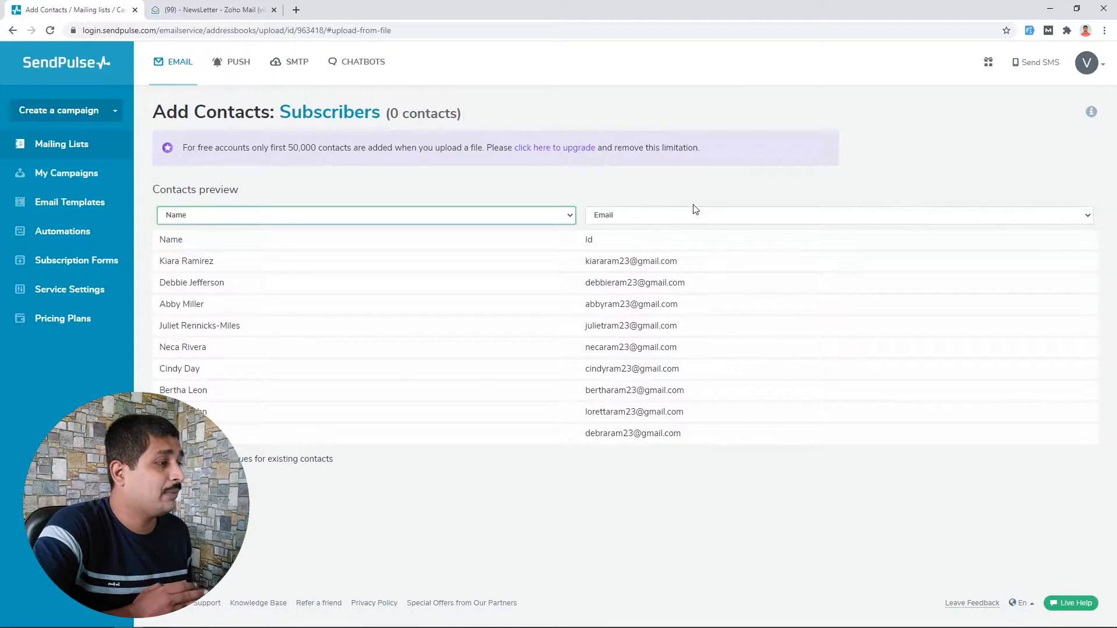
click(182, 489)
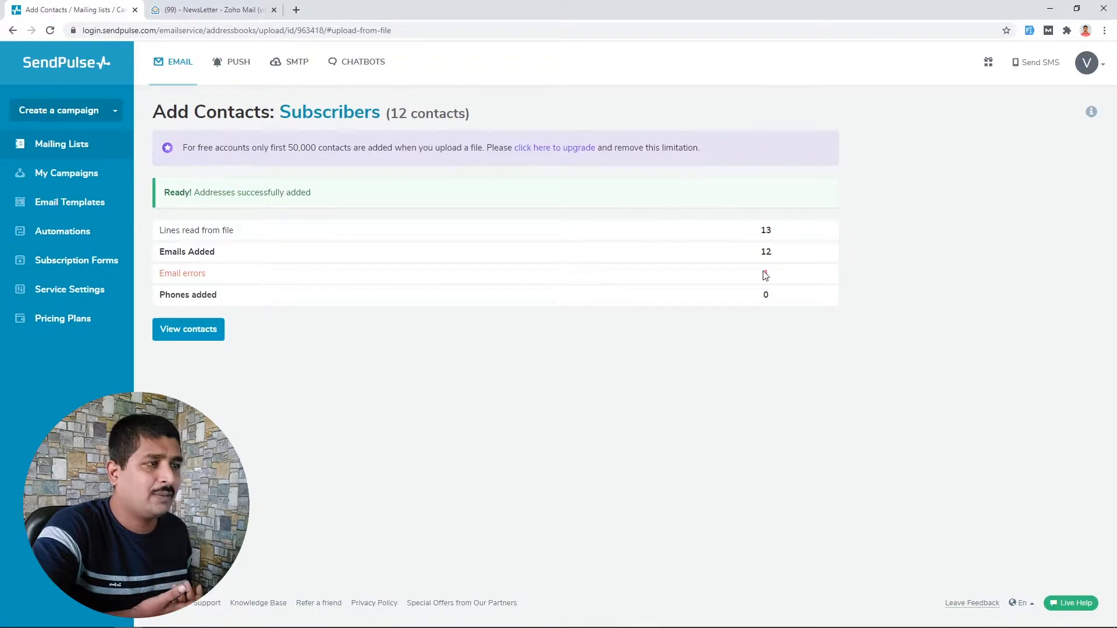
- Create a new email campaign and choose Subscribers as its mailing list
click(50, 117)
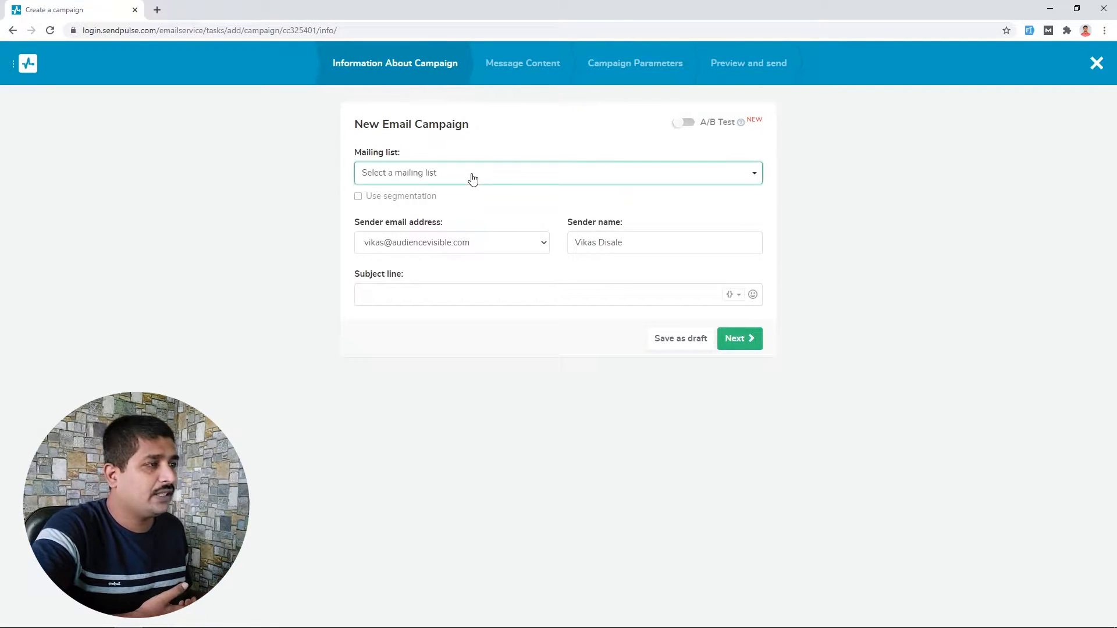
click(471, 177)
click(438, 241)
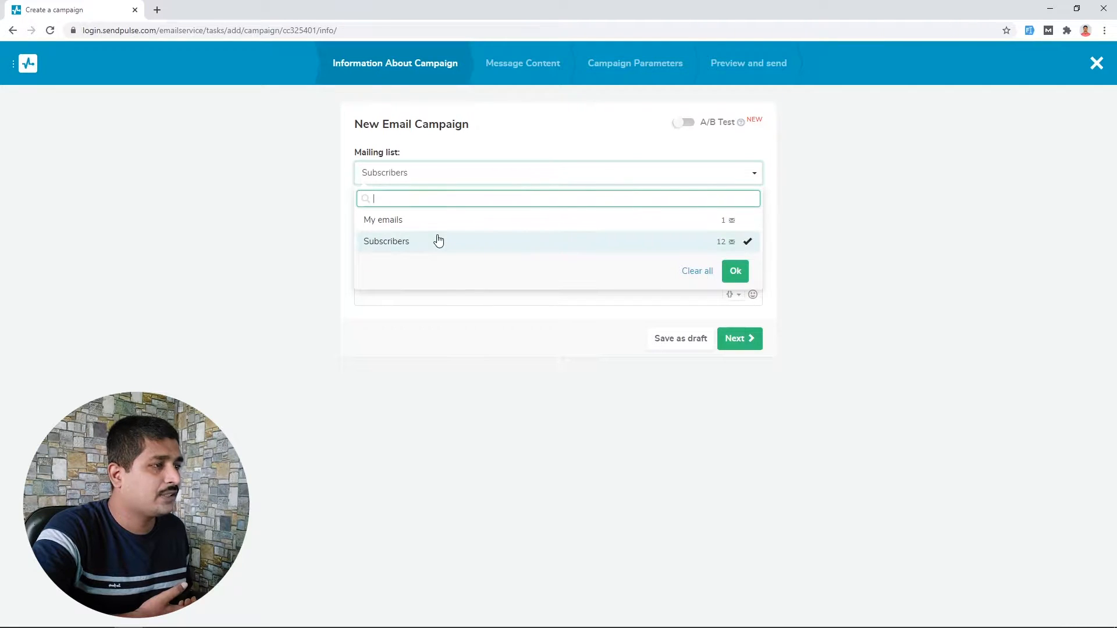
click(273, 214)
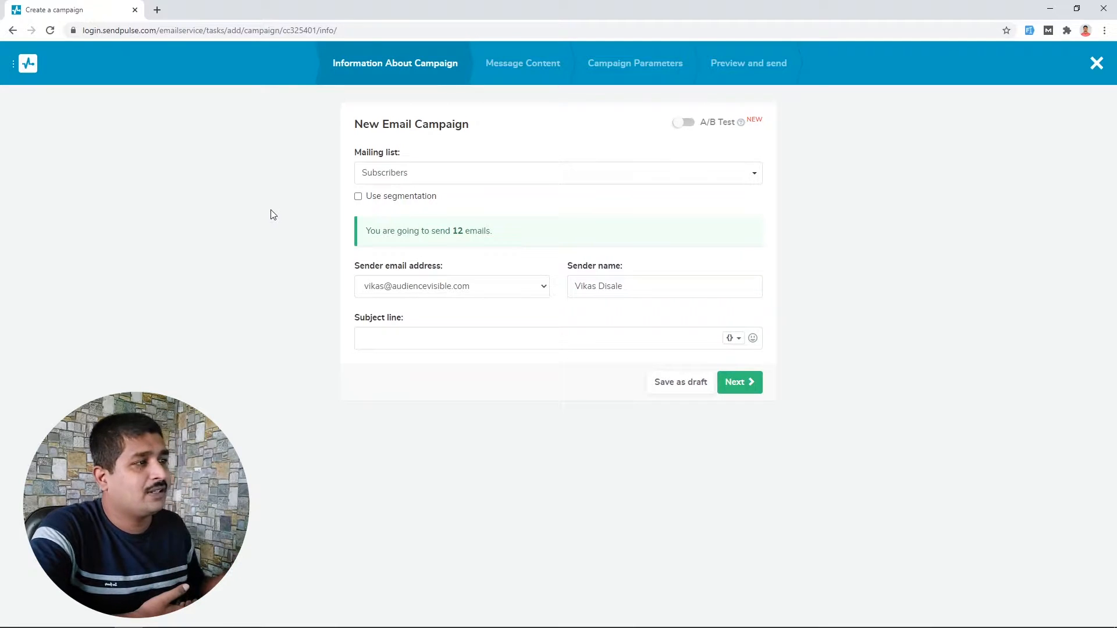
click(486, 177)
click(486, 176)
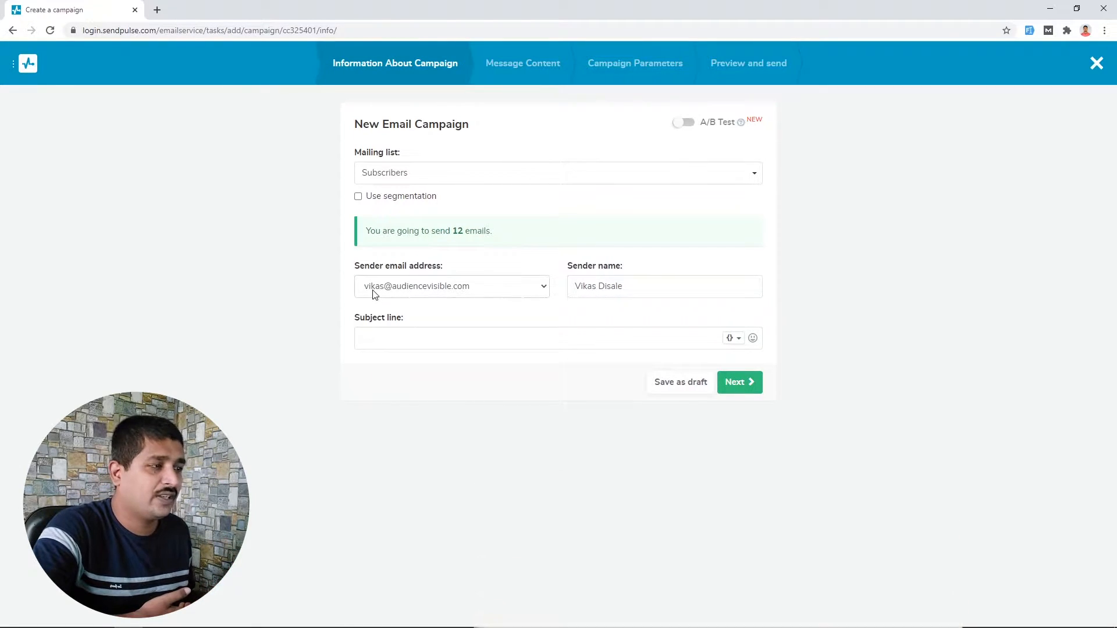
- Review the sender email address options and set the sender name to the sender's first name followed by "from Audience Visible"
click(501, 290)
click(501, 290)
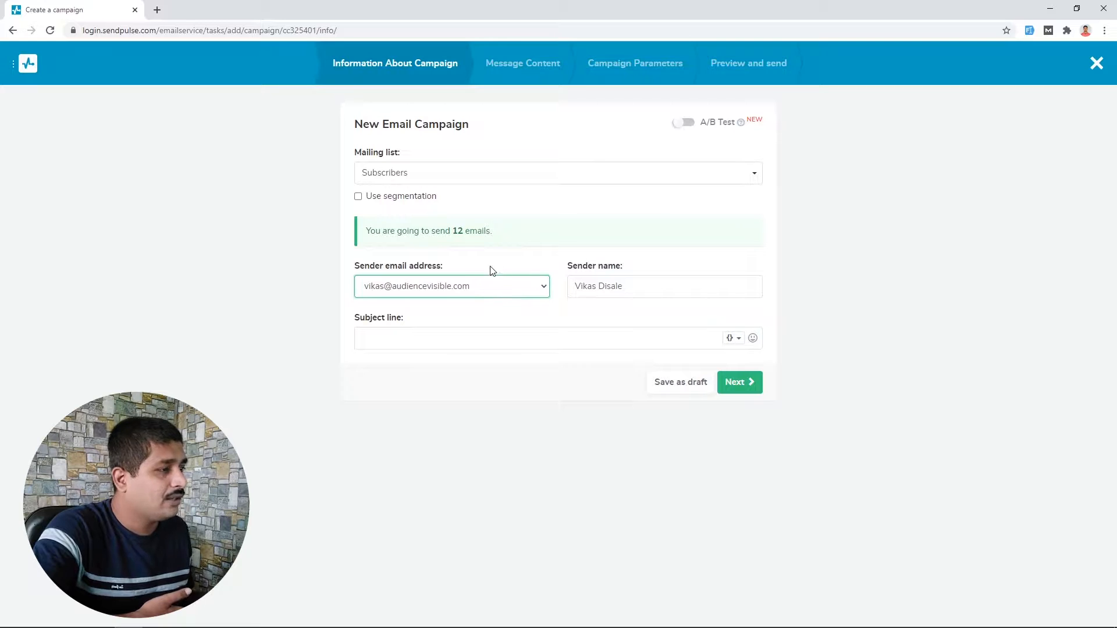
triple_click(664, 286)
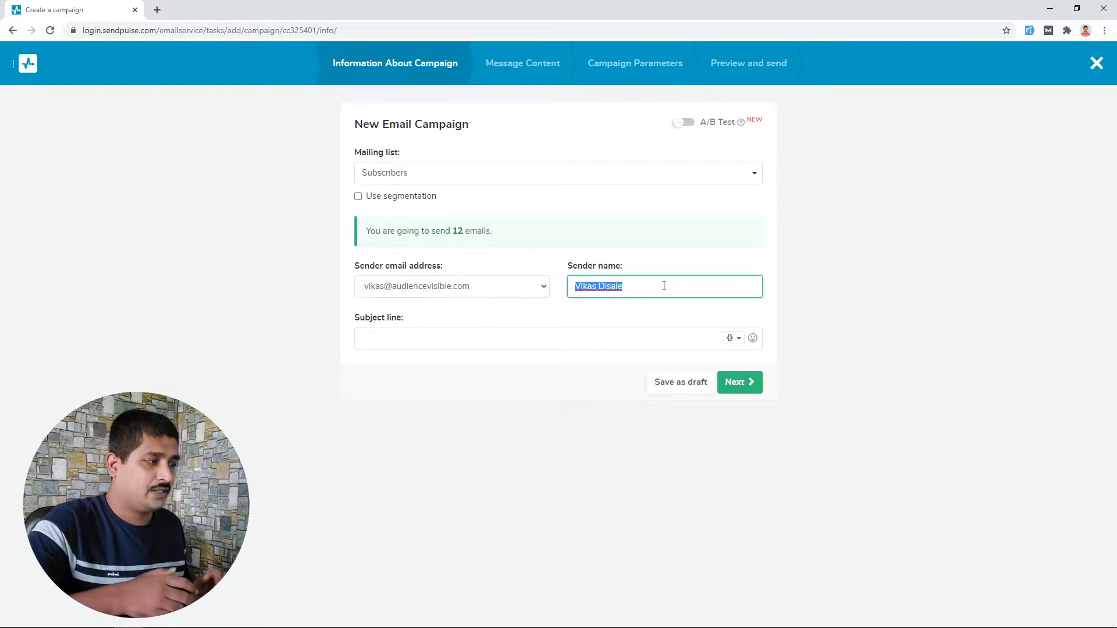
text(Vikas)
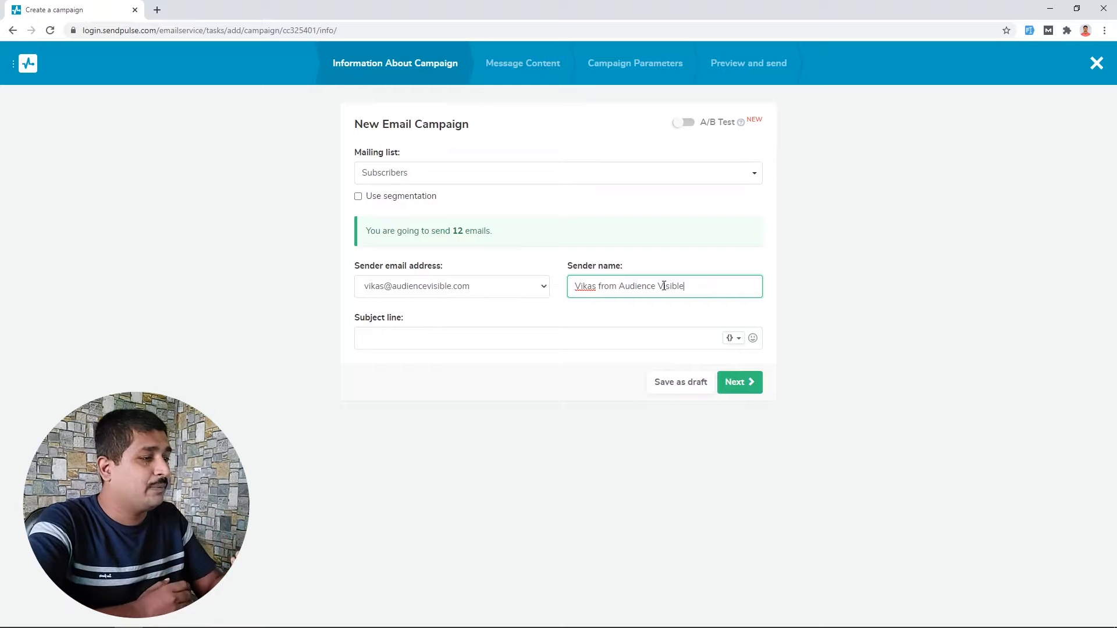
- Enter "Welcome to Audience Visible" as the campaign's subject line and continue to the message content stage
click(387, 338)
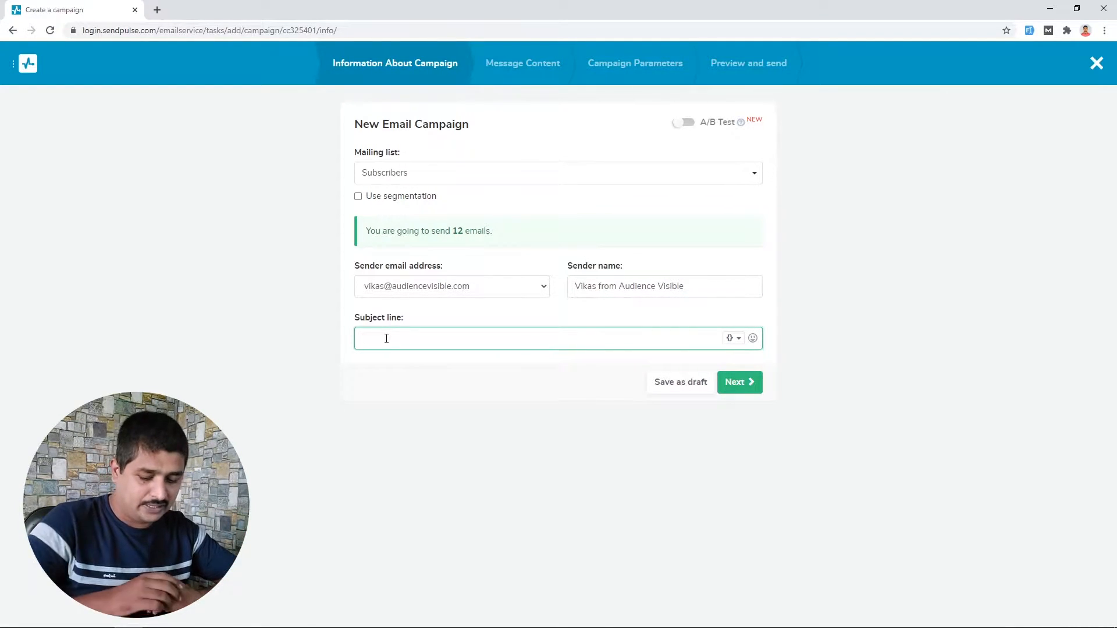
text(Welcome)
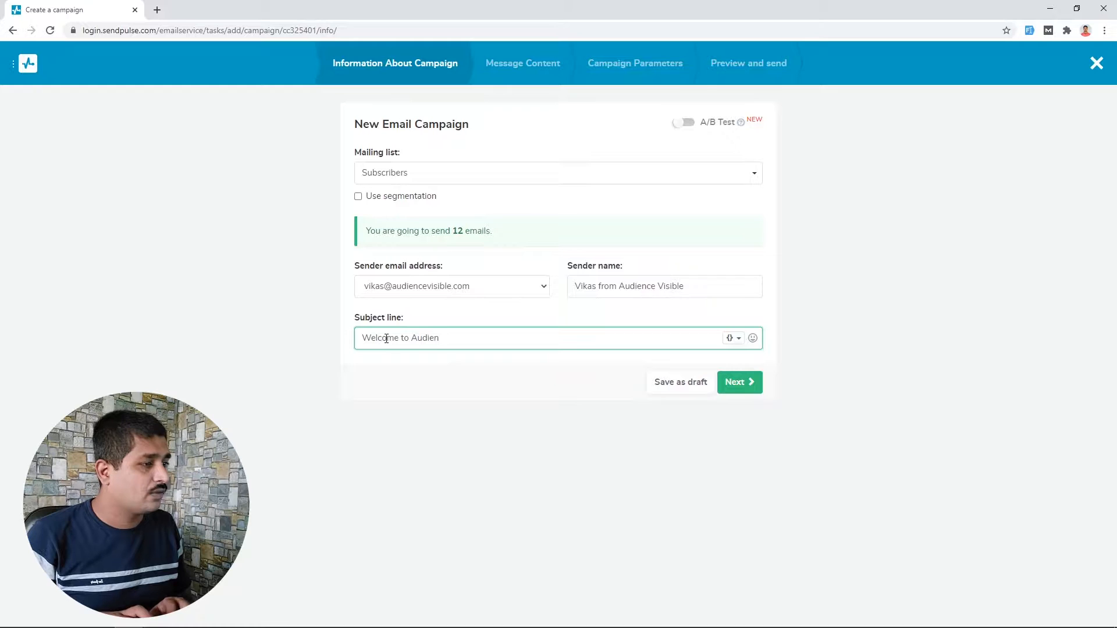
text(to Audience B)
key(BackSpace)
text(Visible)
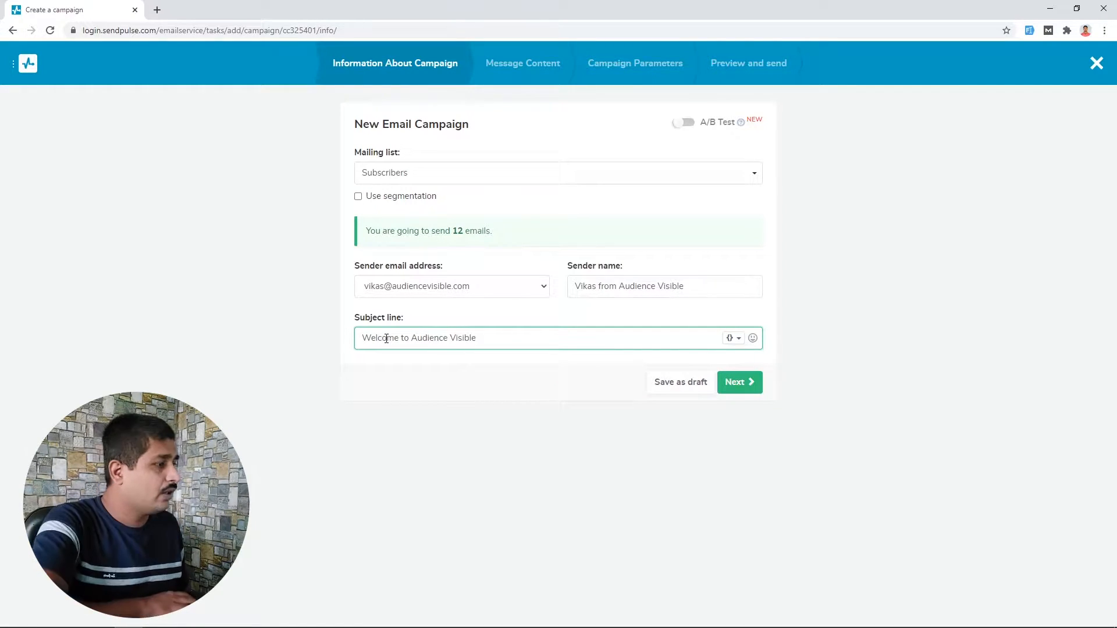
click(736, 385)
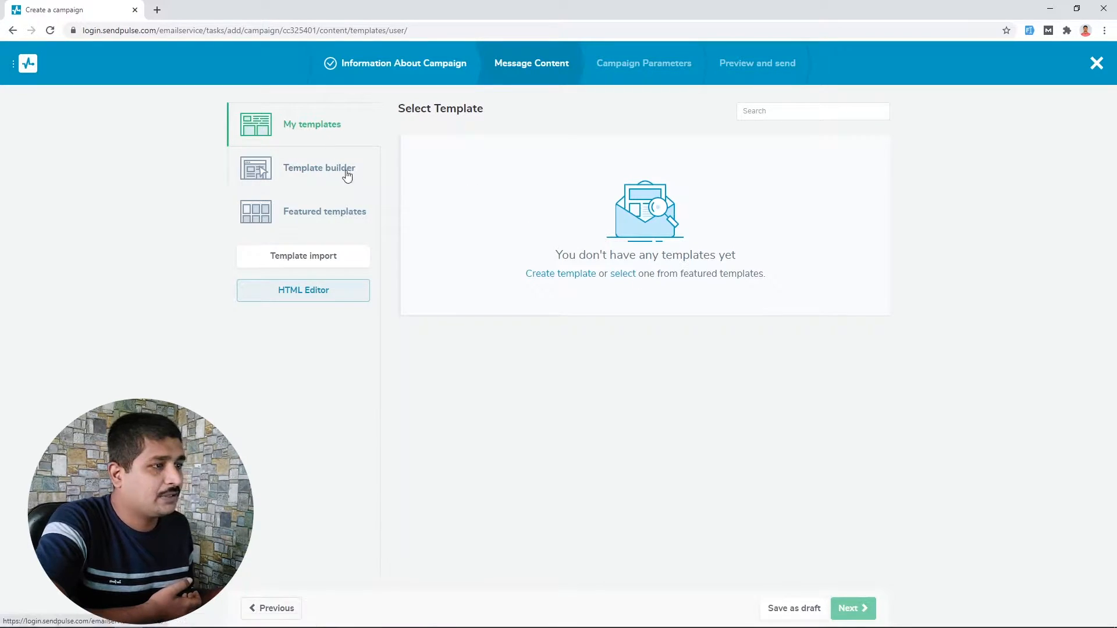
- Browse the featured templates, start the message from the template builder's Basic structure, and dismiss the editor's introductory tour
click(301, 167)
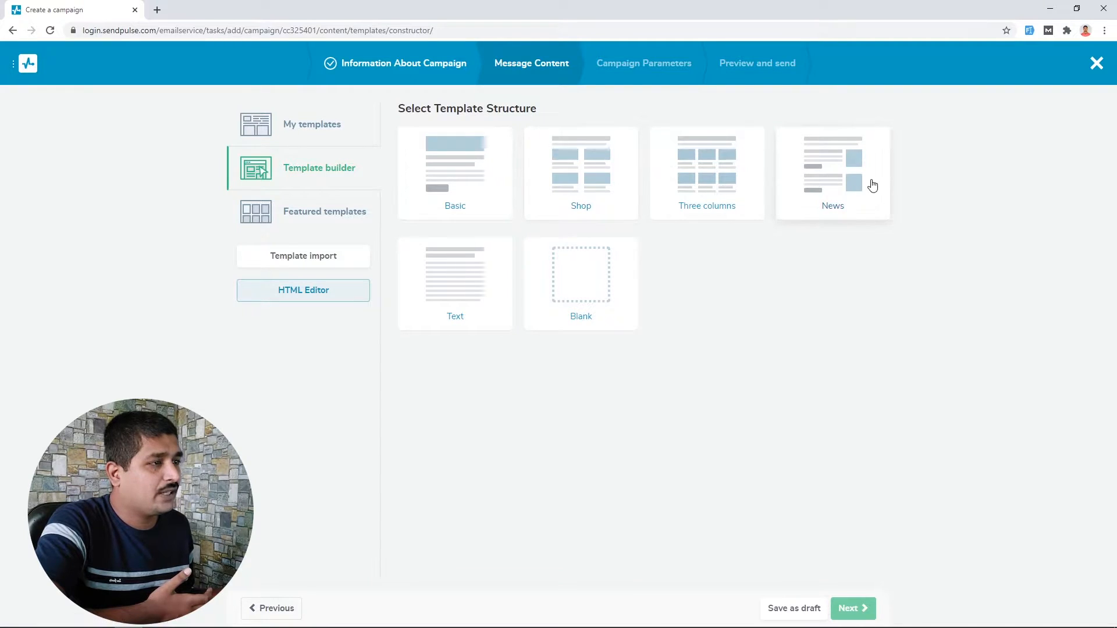
click(345, 210)
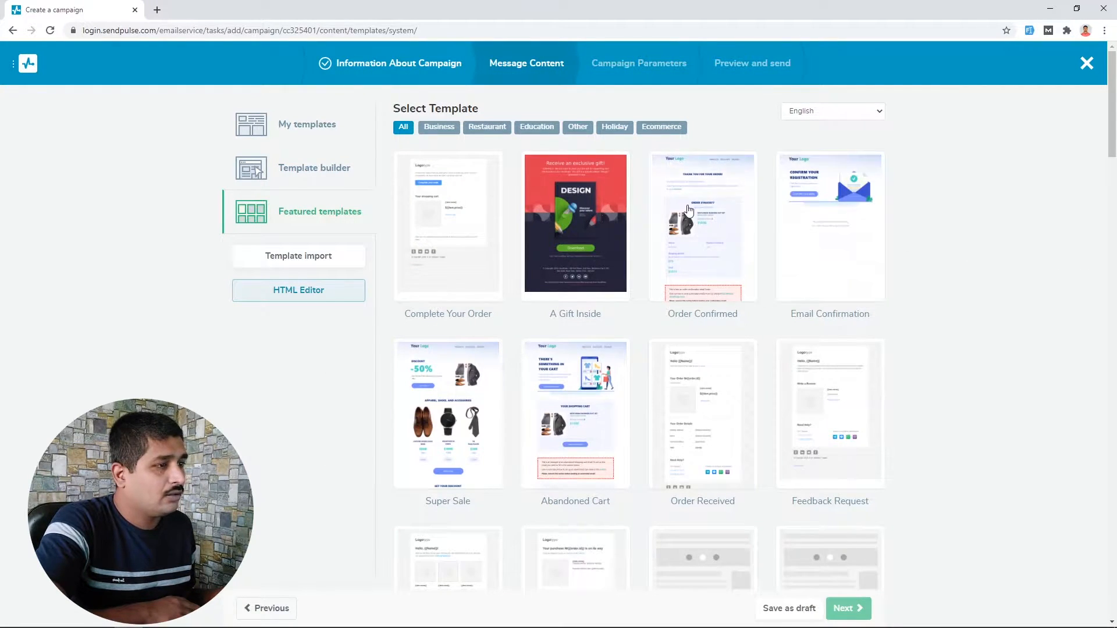
mouse_move(837, 262)
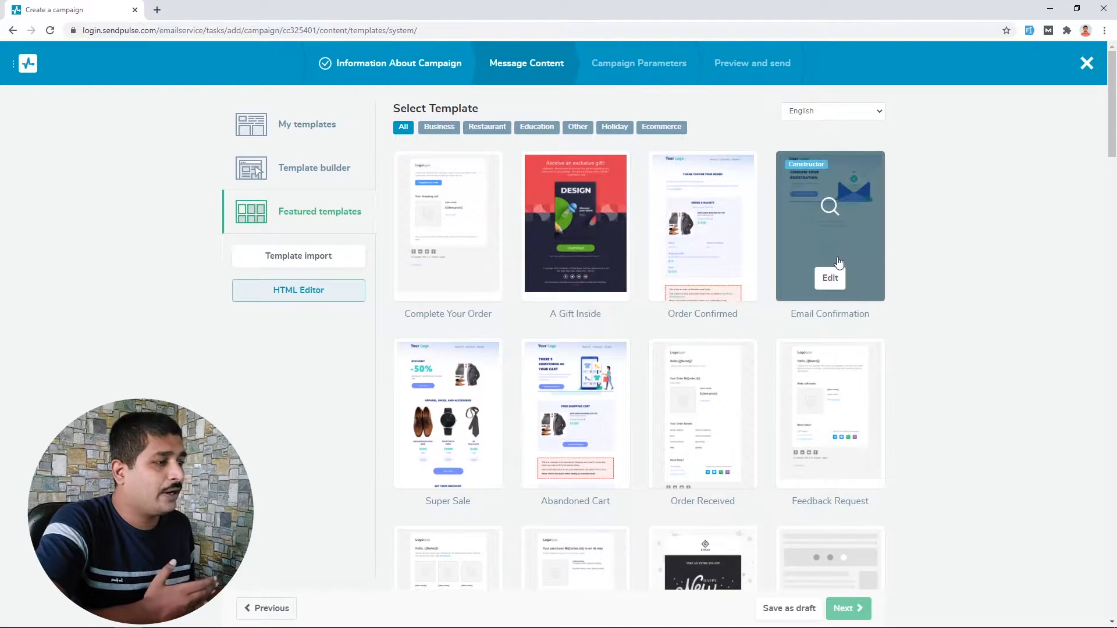
scroll(837, 263, down, 5)
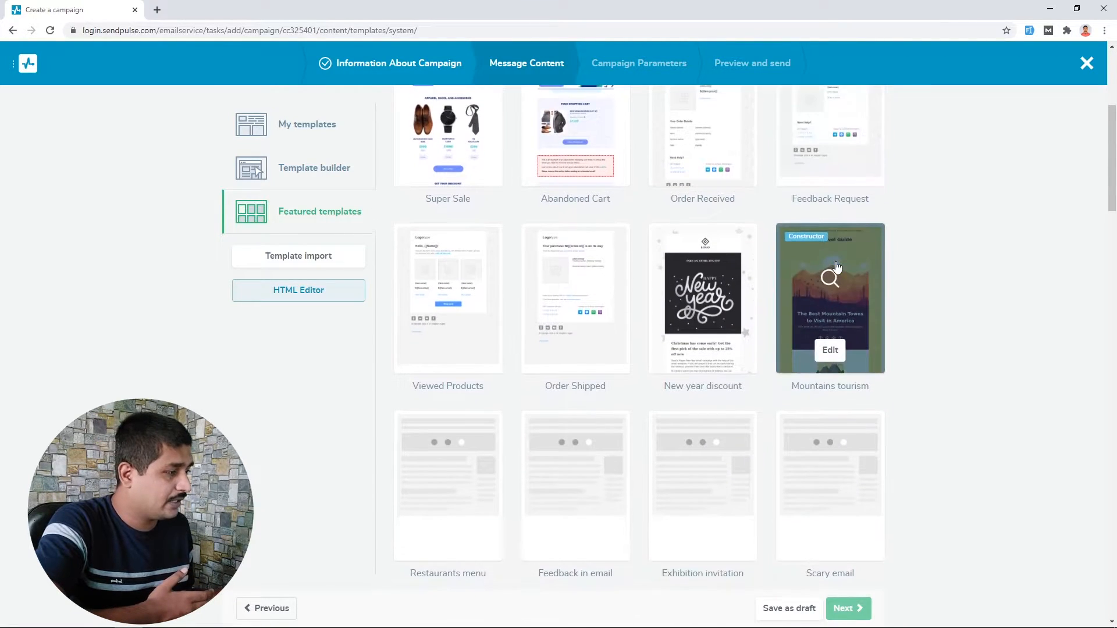
scroll(814, 288, up, 5)
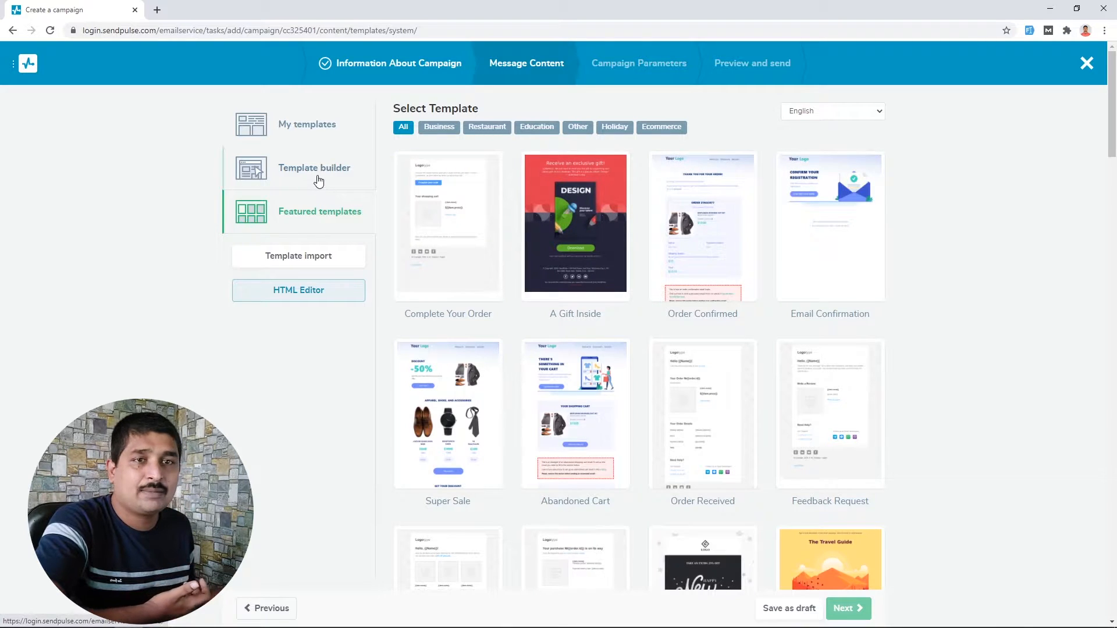
click(319, 180)
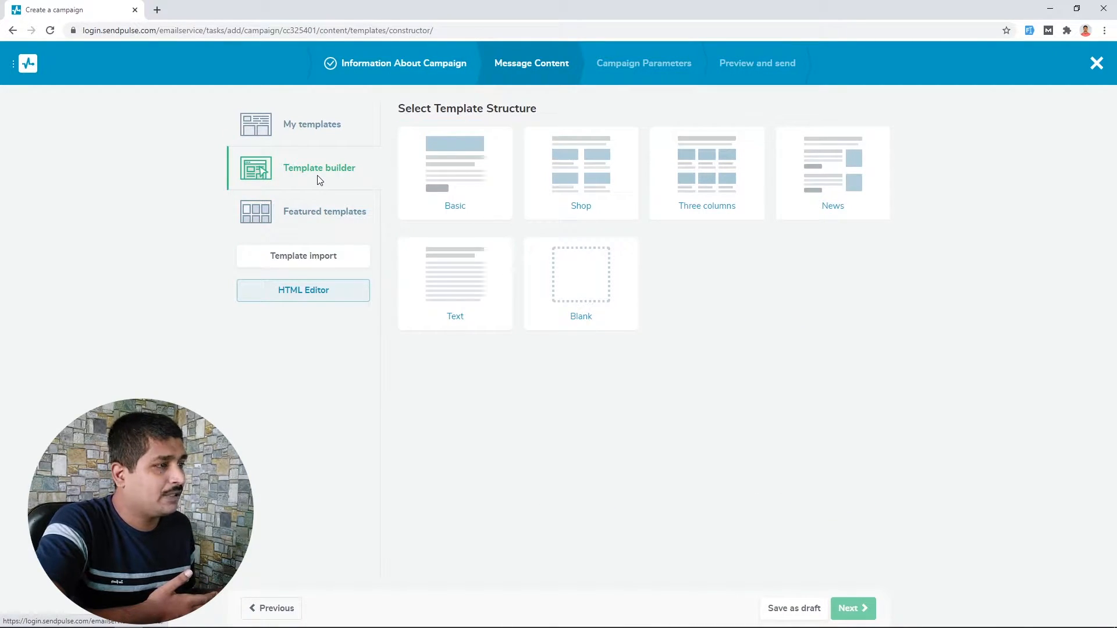
click(475, 177)
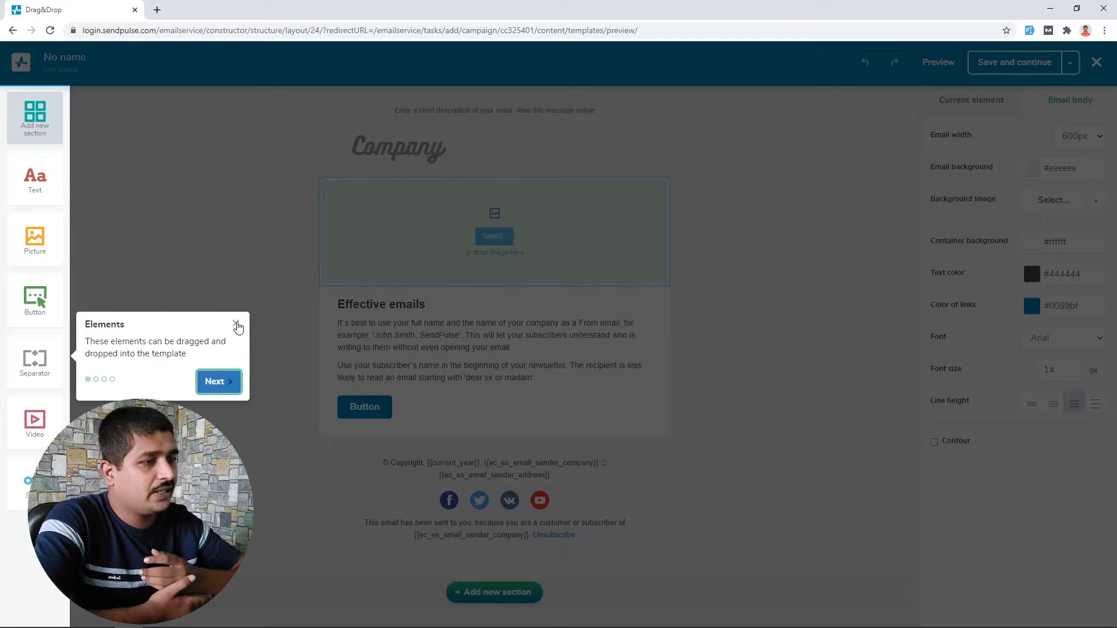
click(236, 324)
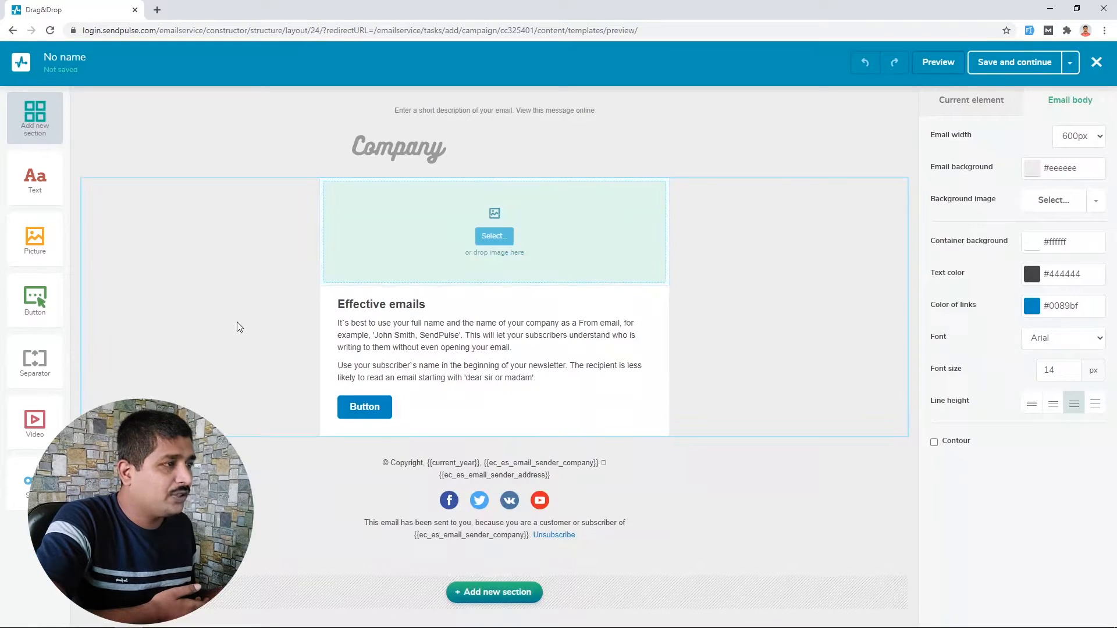
- Delete the short description text block and the Company logo picture from the head of the email template
click(375, 144)
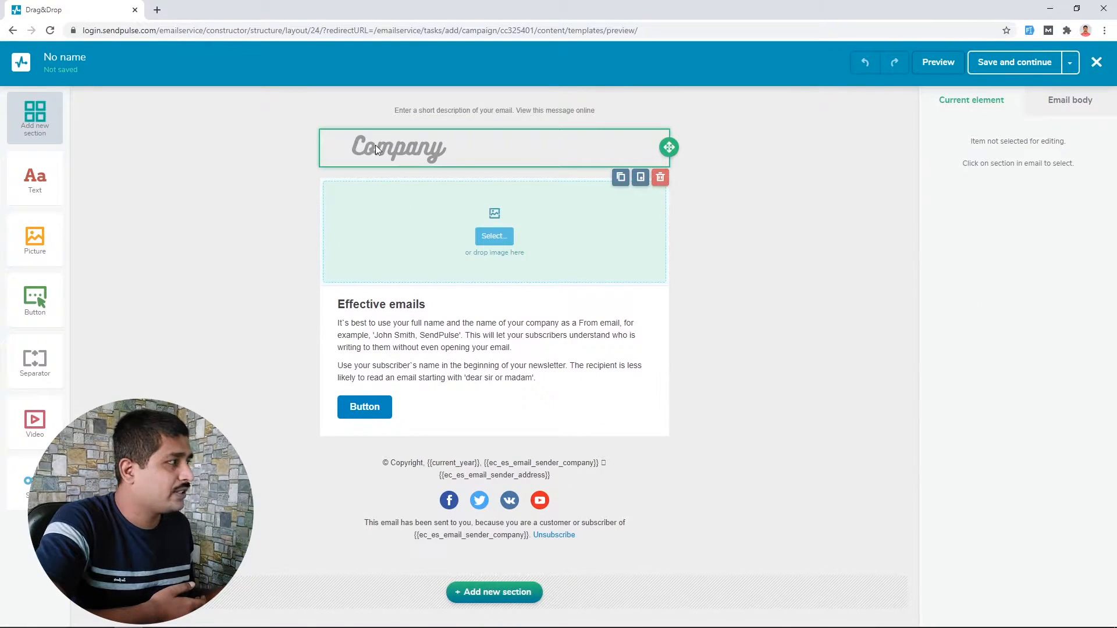
click(442, 110)
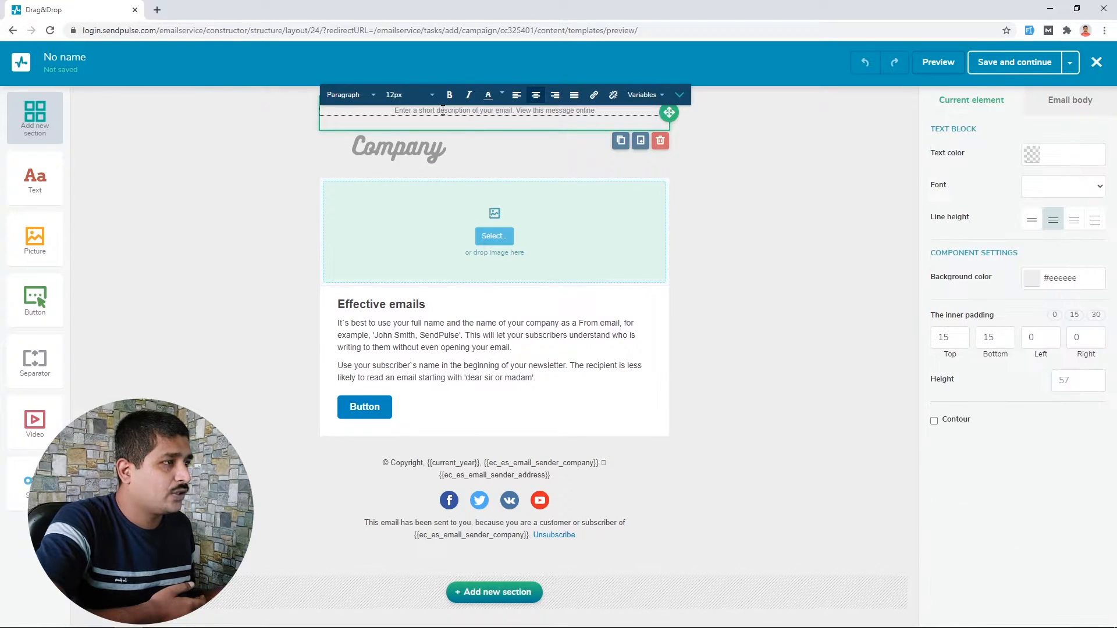
click(660, 141)
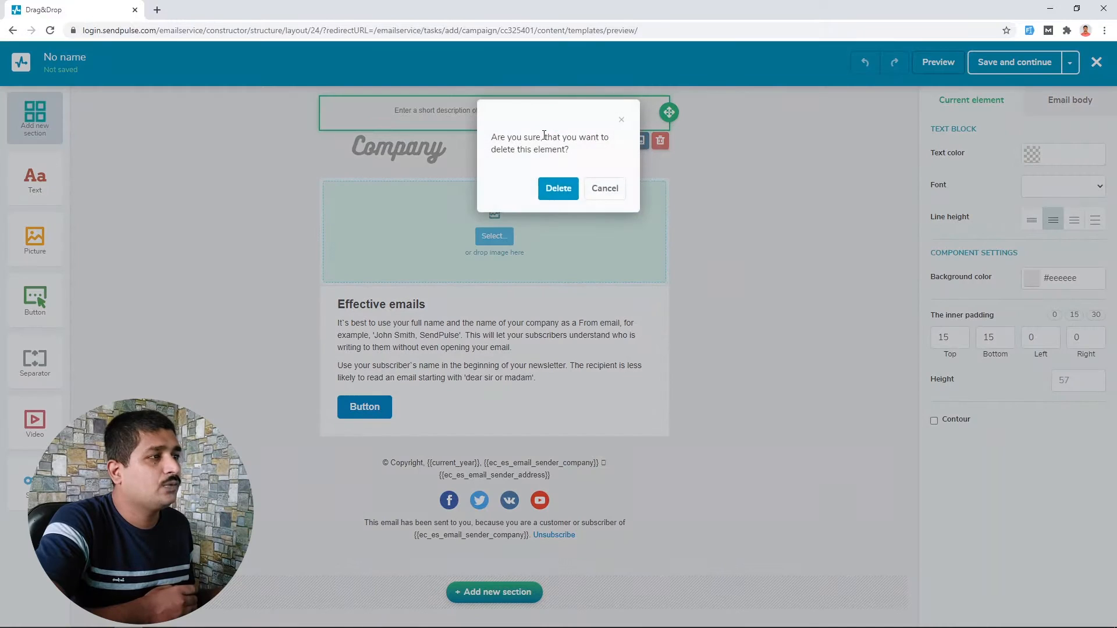
click(557, 187)
click(428, 114)
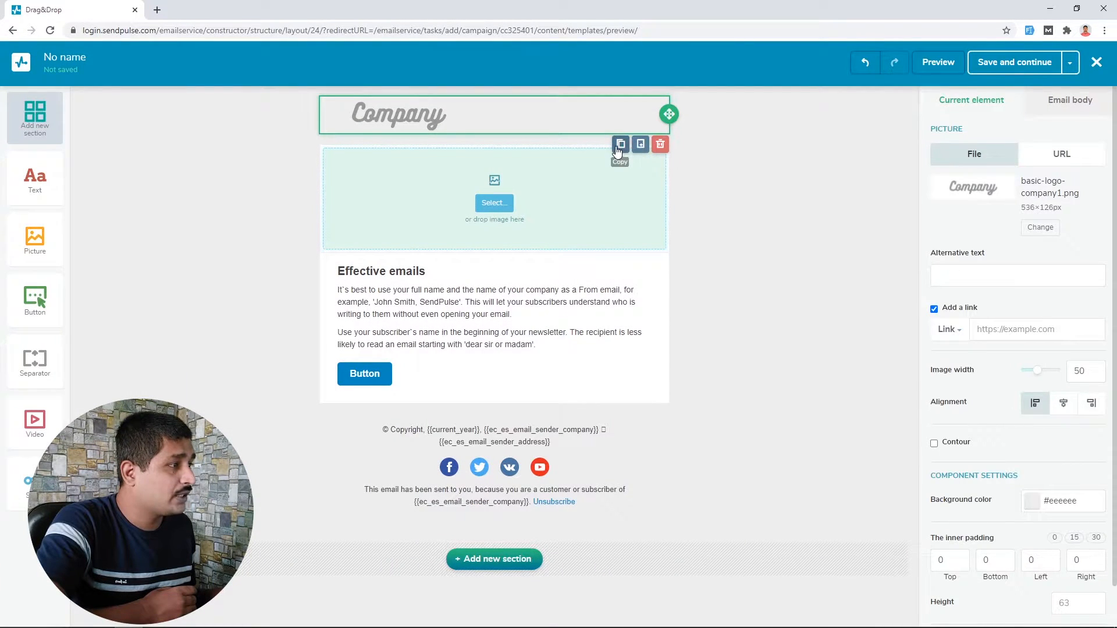
click(659, 148)
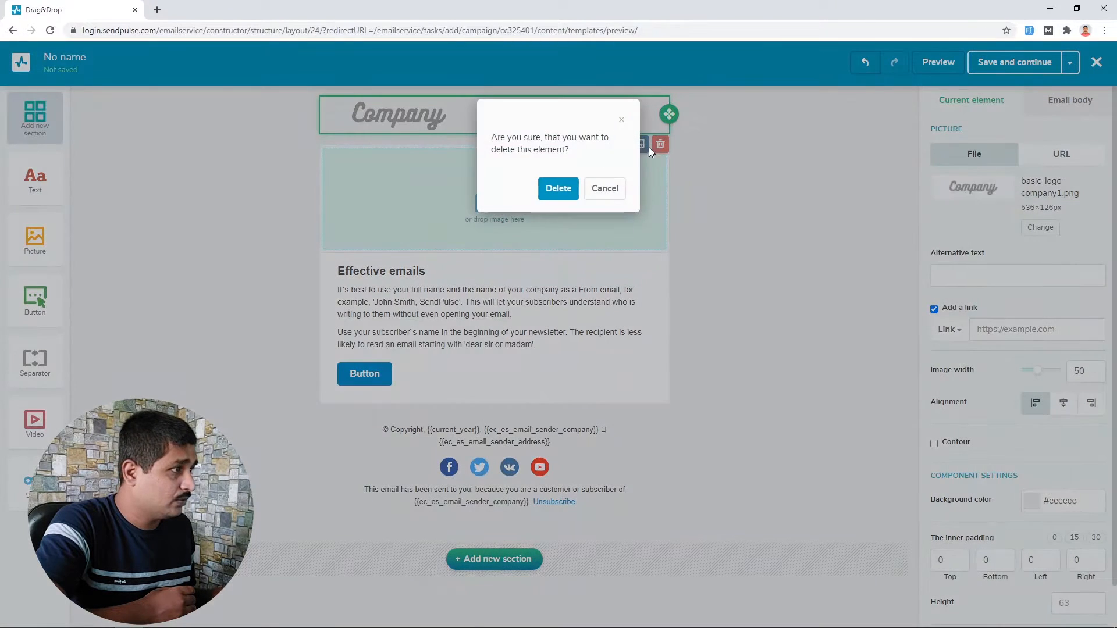
click(557, 190)
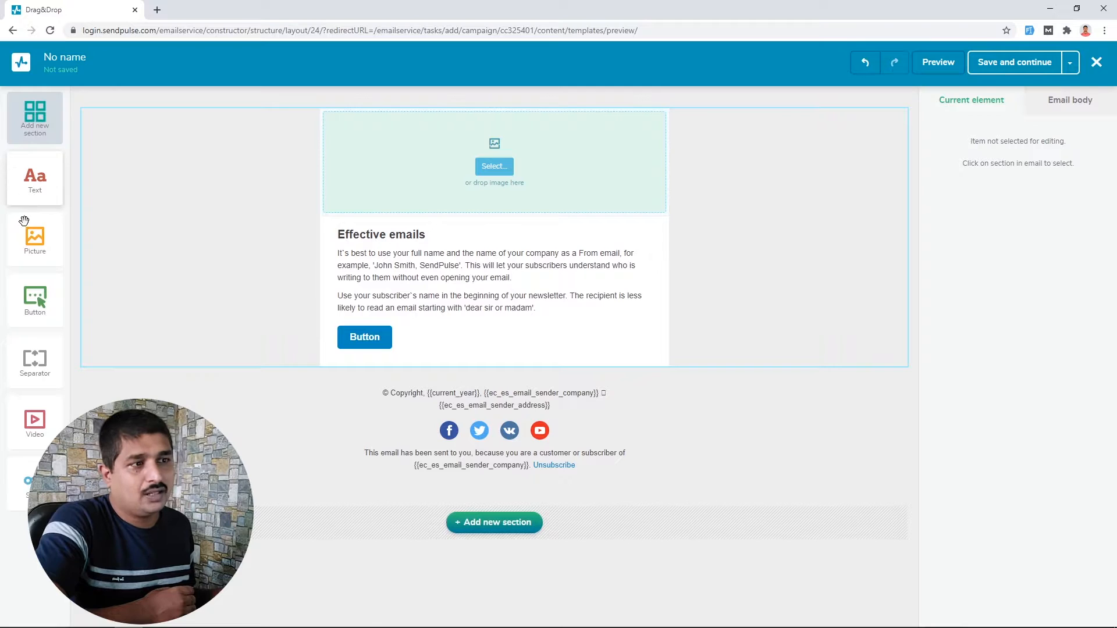
- Add a picture element above the existing image section and upload dd-logo from the SendPulse Tutorial folder into it
drag(37, 249, 419, 113)
click(505, 170)
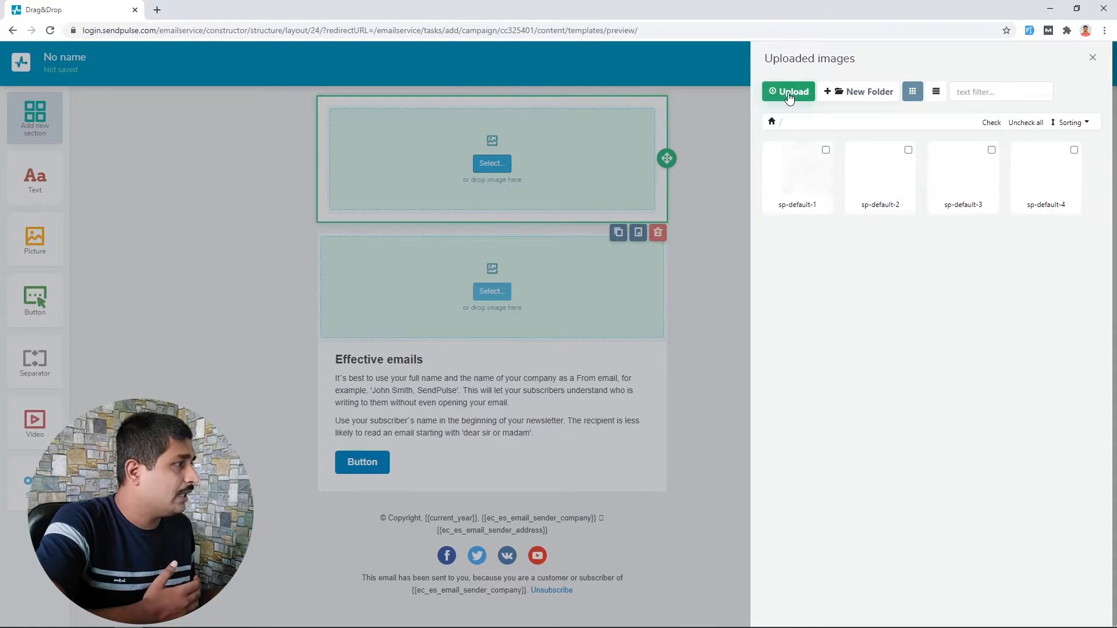
click(789, 96)
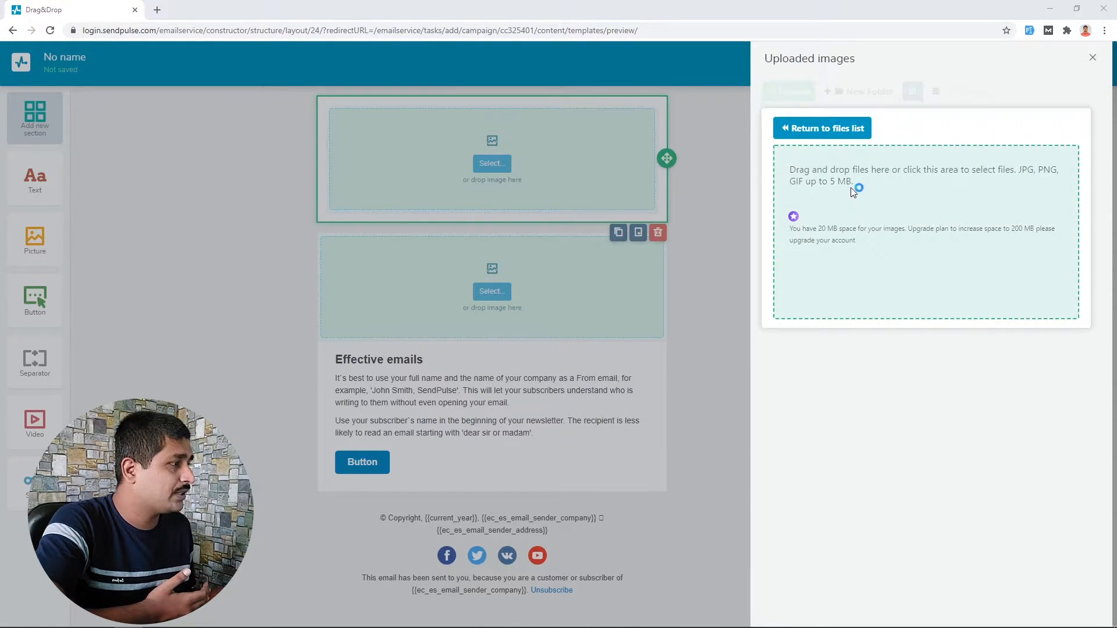
click(136, 96)
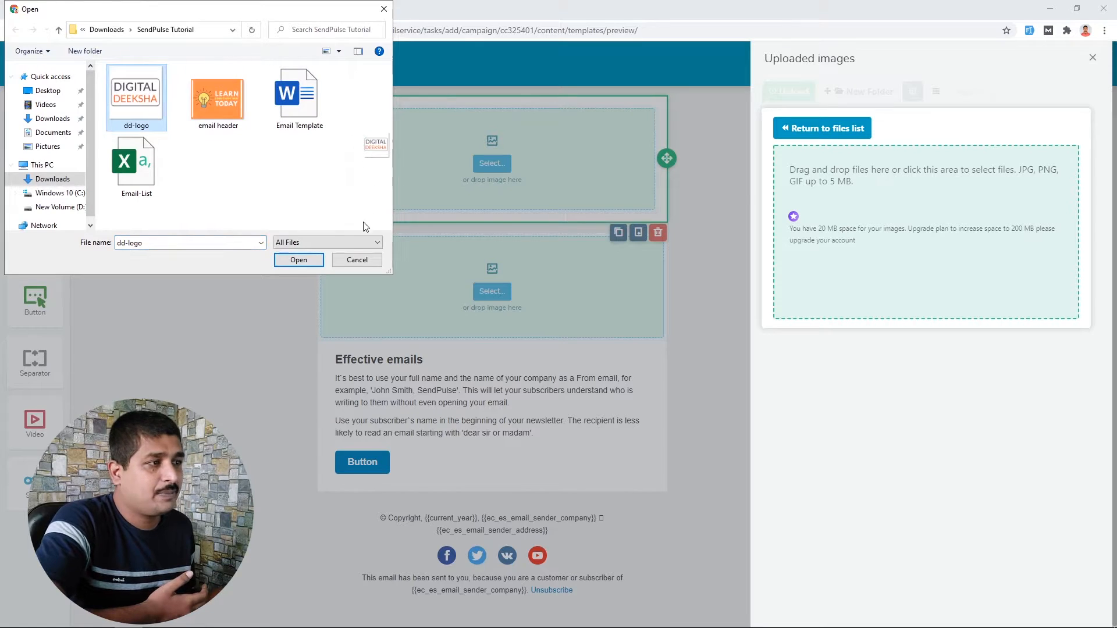
click(298, 260)
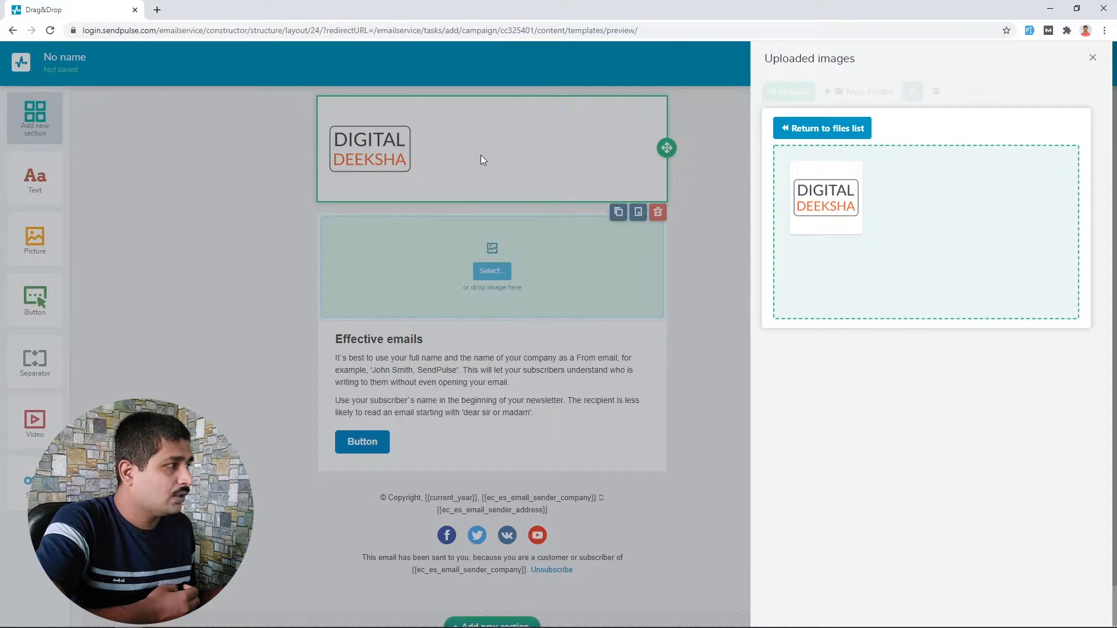
click(366, 156)
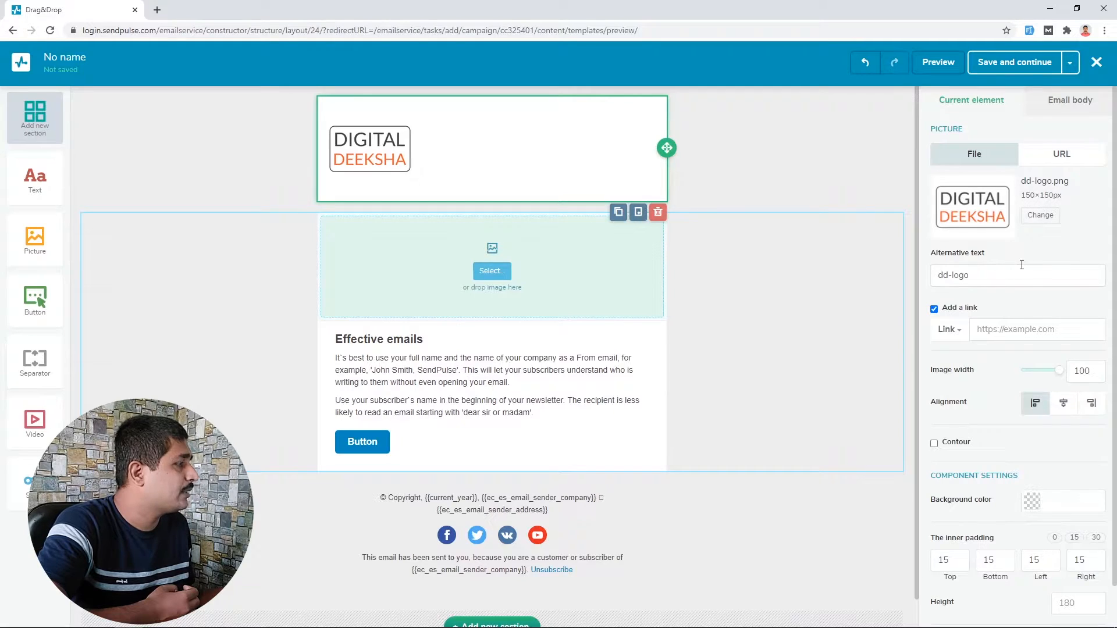
- Align the dd-logo picture to the center and set its component background color to transparent
scroll(1023, 265, down, 1)
click(1063, 359)
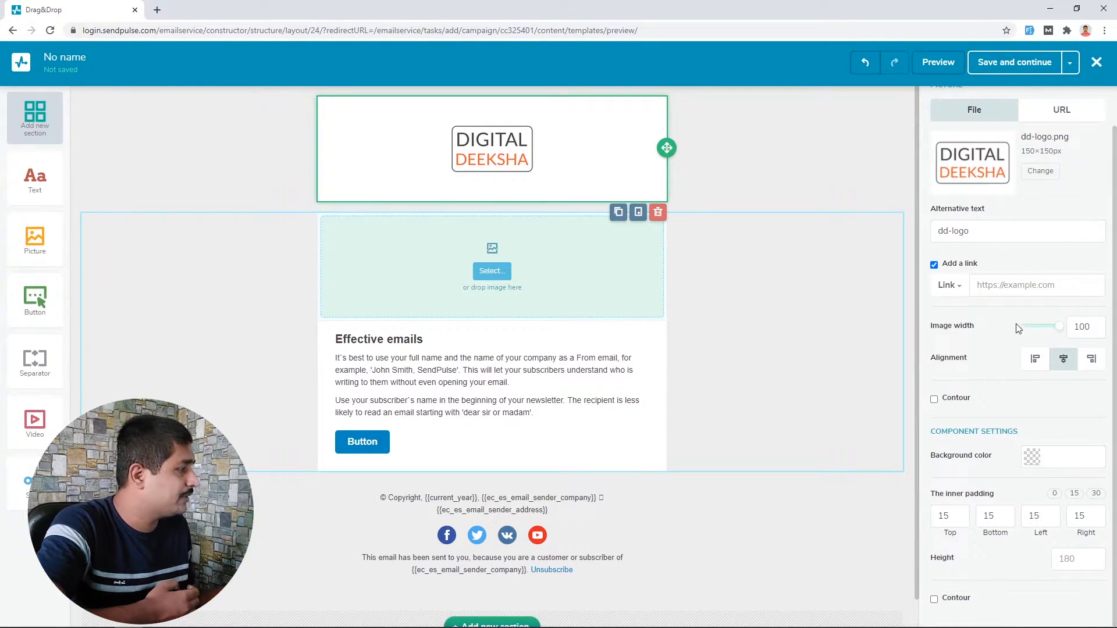
scroll(998, 344, up, 1)
scroll(998, 344, down, 1)
click(1036, 459)
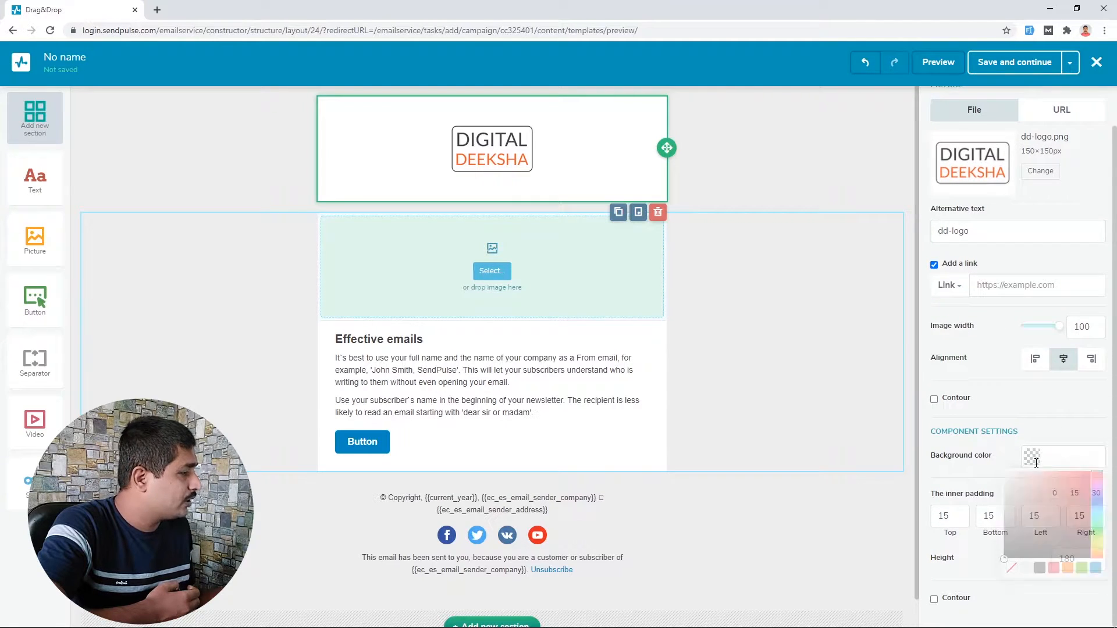
drag(1038, 523, 1009, 570)
click(1009, 569)
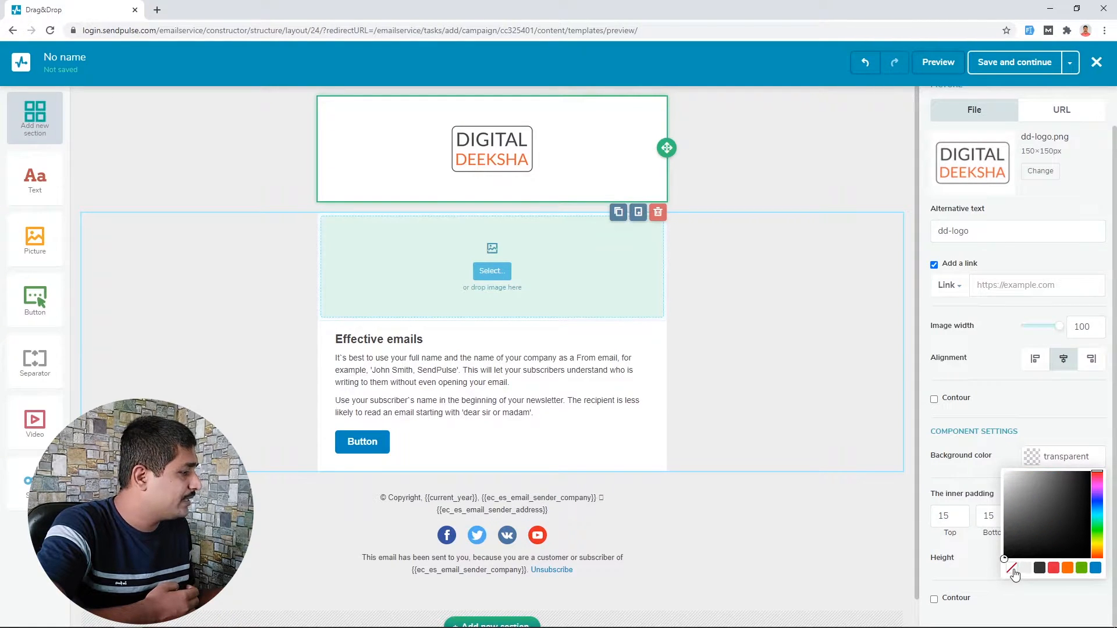
- Set the dd-logo picture's top and bottom inner padding to 0
click(921, 455)
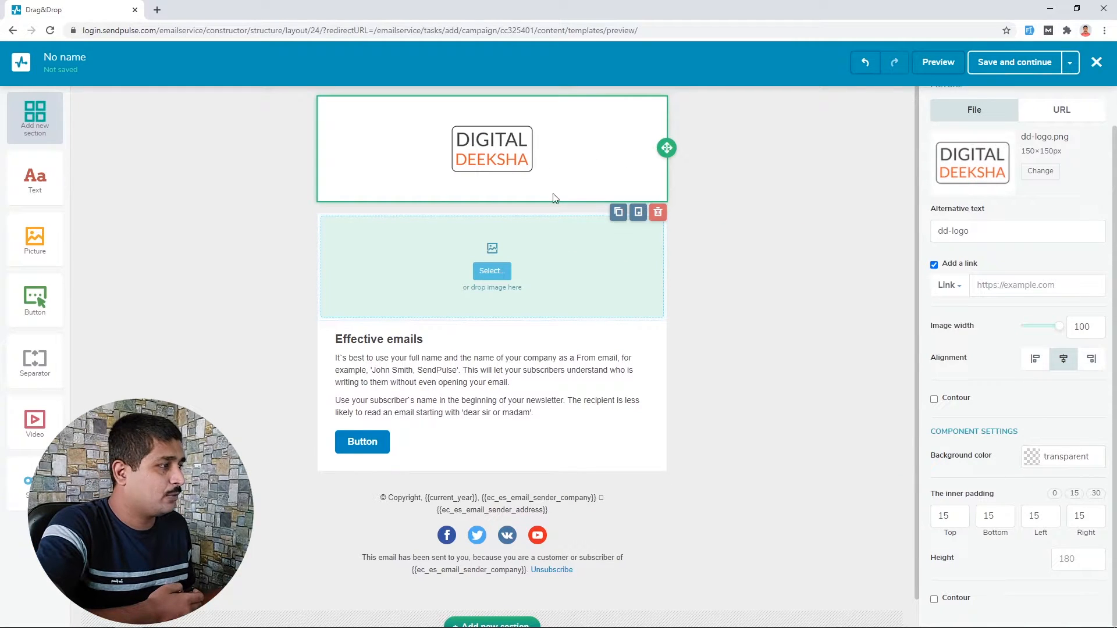
double_click(944, 516)
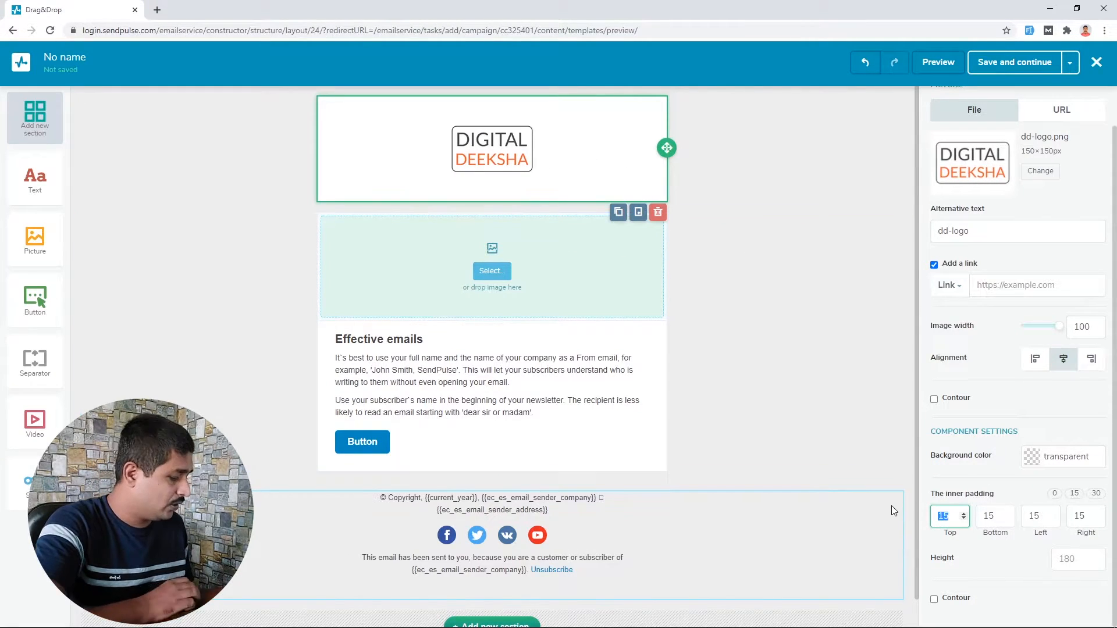
text(0)
drag(1002, 516, 939, 517)
text(0)
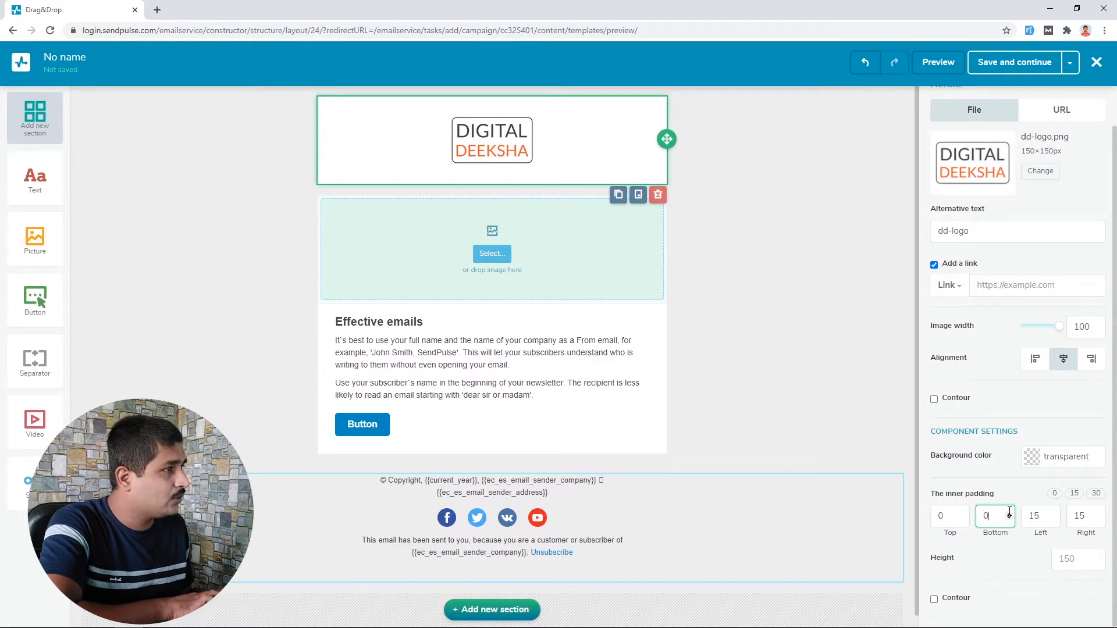
click(1019, 567)
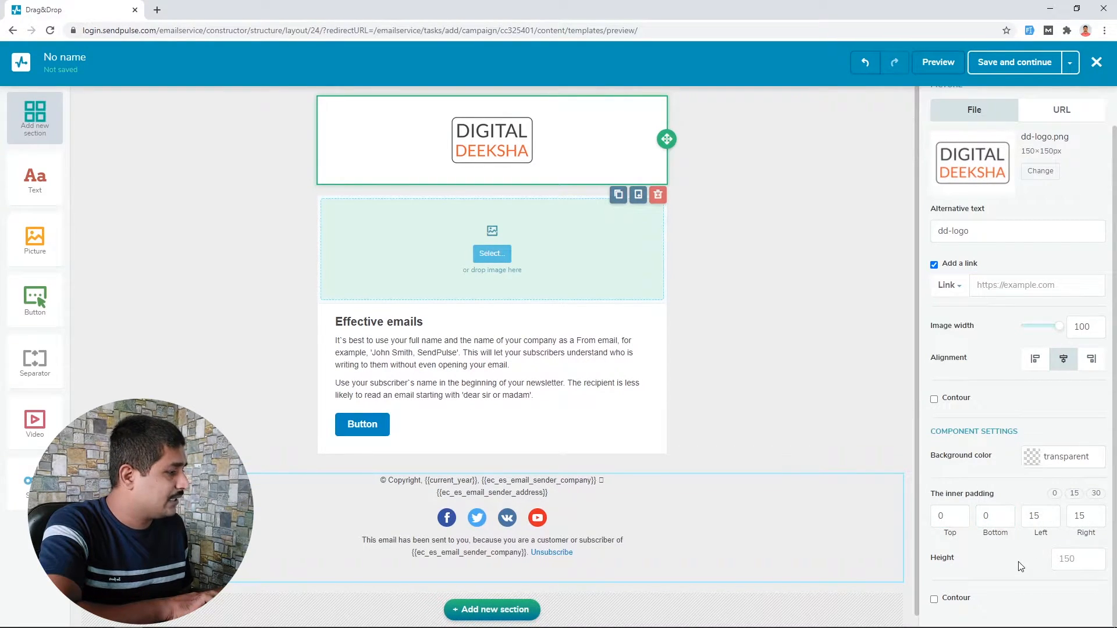
- Open digitaldeeksha.com in a new browser tab, copy its address, and set it as the dd-logo picture's link
scroll(998, 384, up, 1)
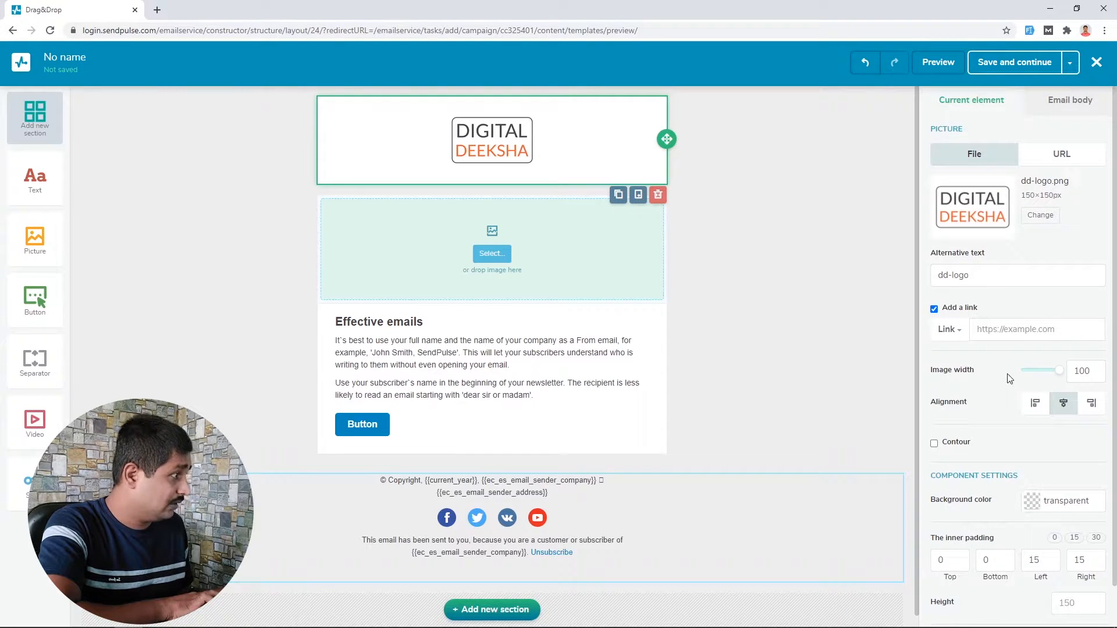
click(1032, 330)
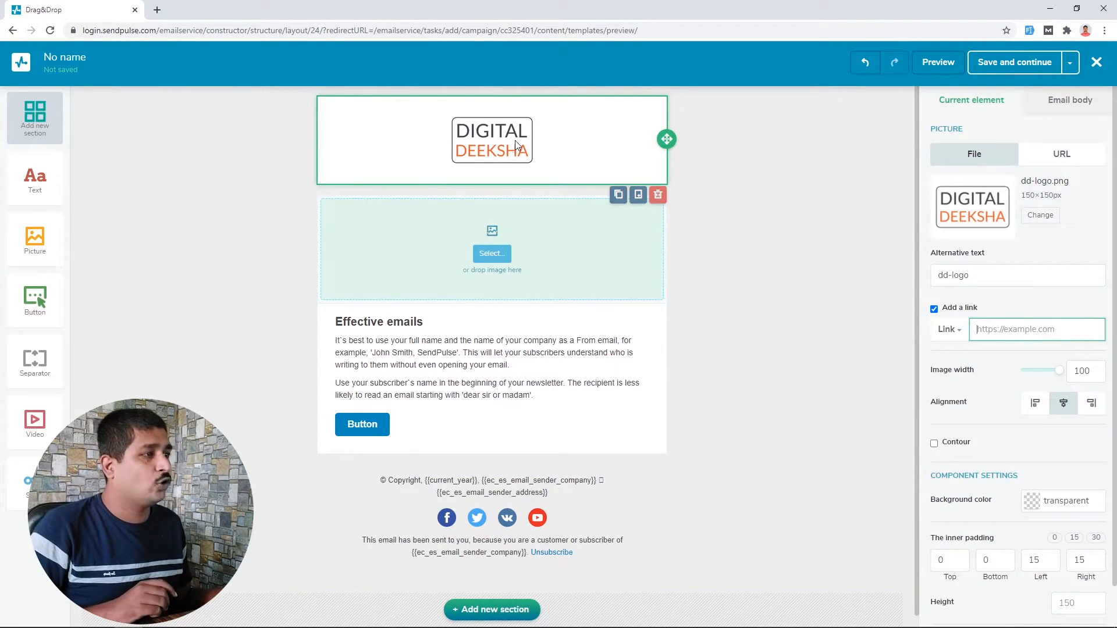
click(157, 10)
text(digi)
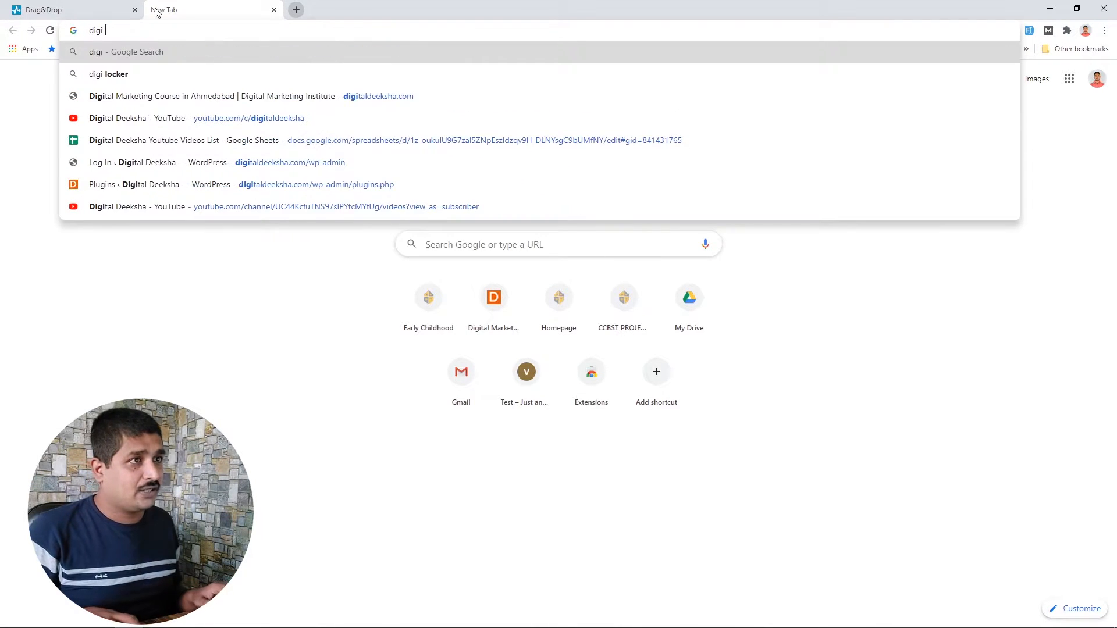
text( taldeeksha.com)
key(Right)
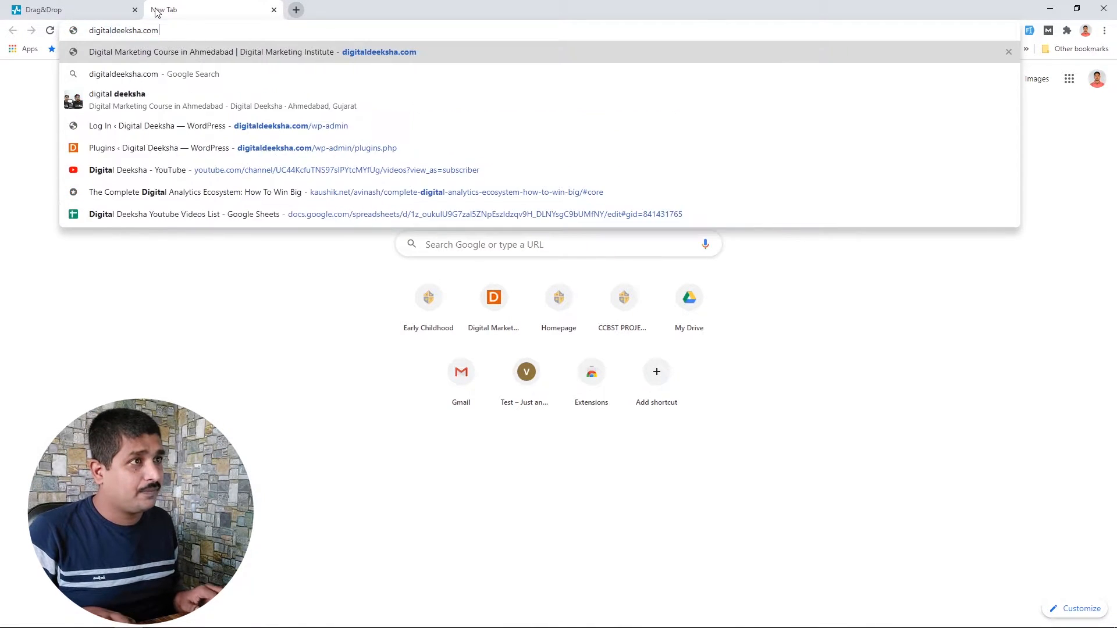
key(Return)
key(ctrl+l)
key(ctrl+c)
key(ctrl+w)
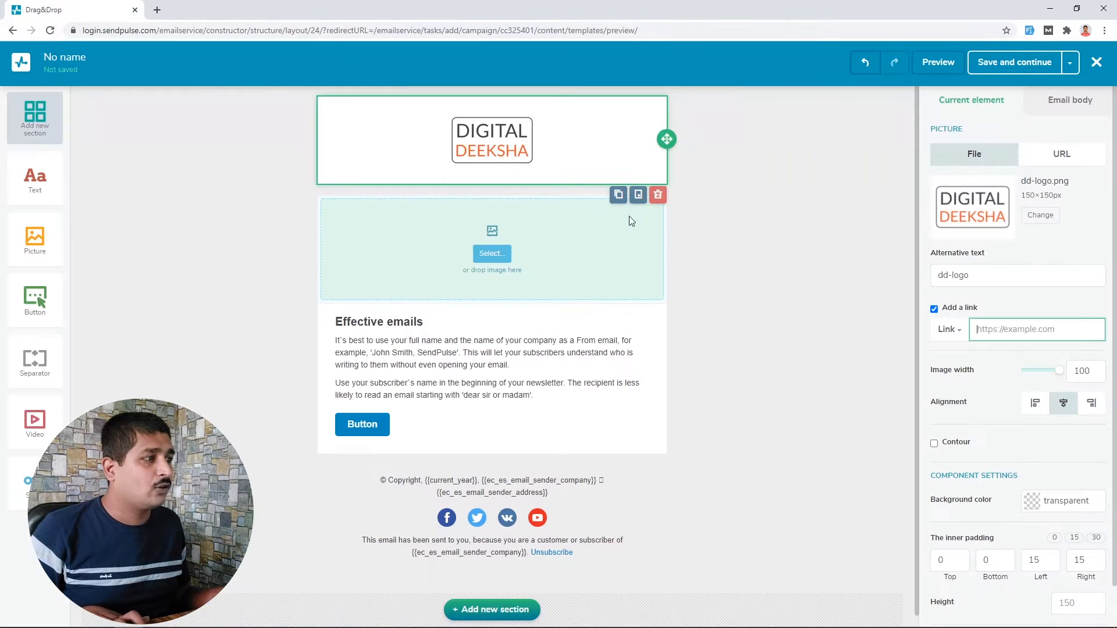
click(1039, 327)
key(ctrl+v)
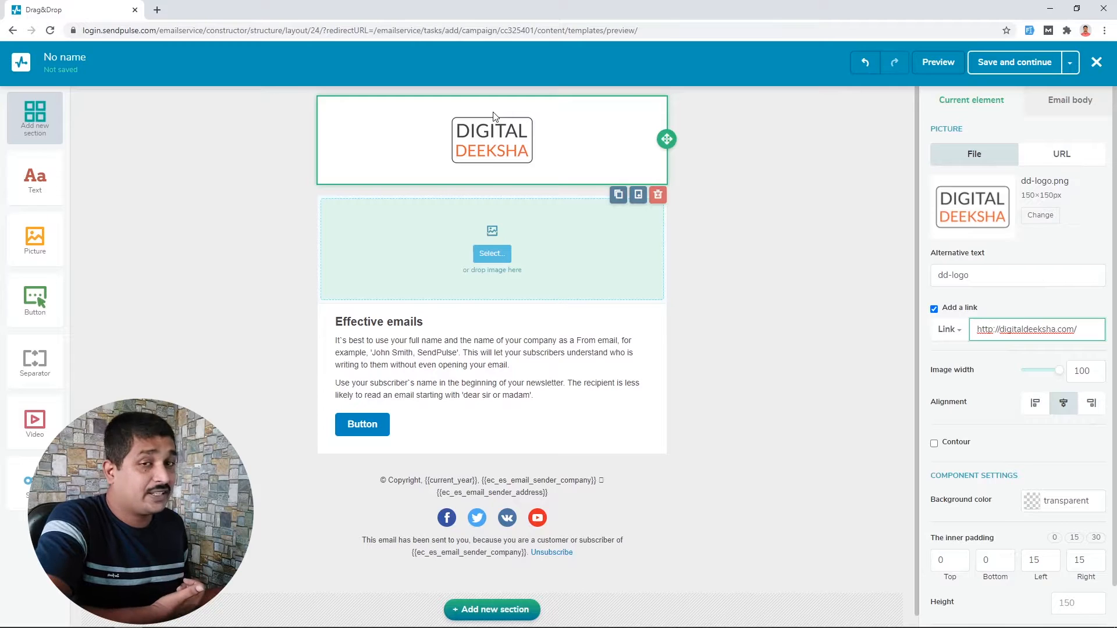
click(865, 357)
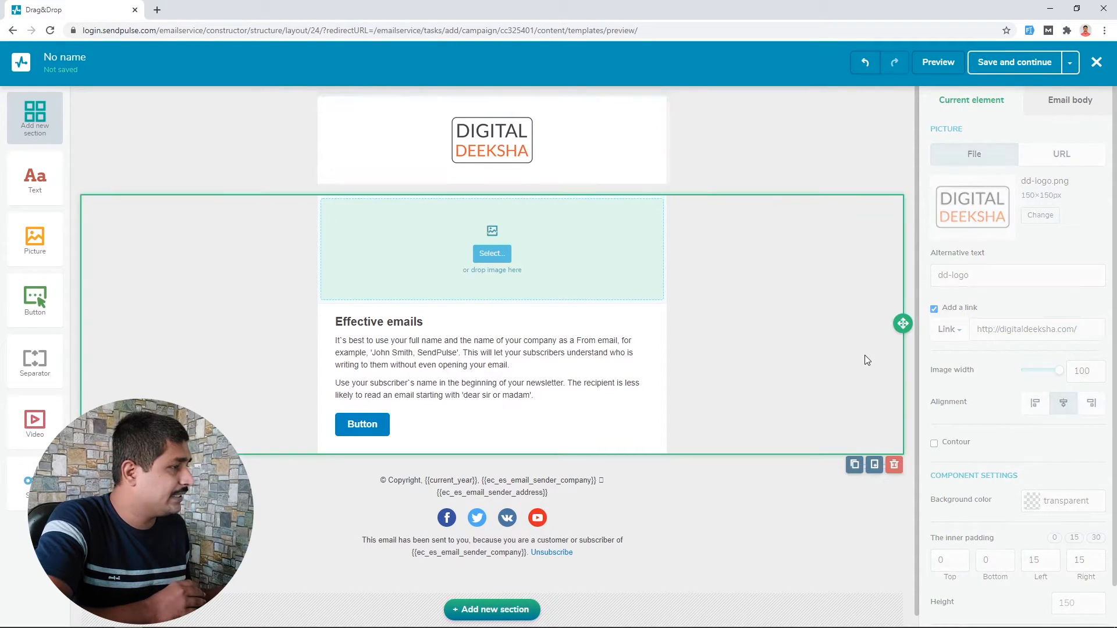
- Upload the email header image from the SendPulse Tutorial folder into the empty picture block and align it to the center
click(487, 253)
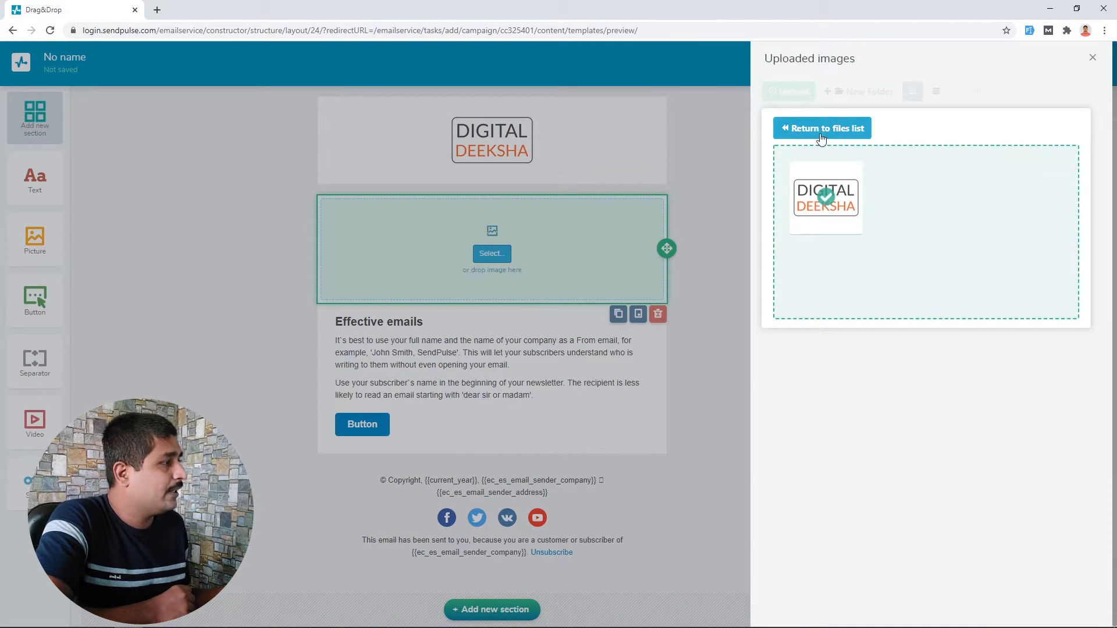
click(927, 242)
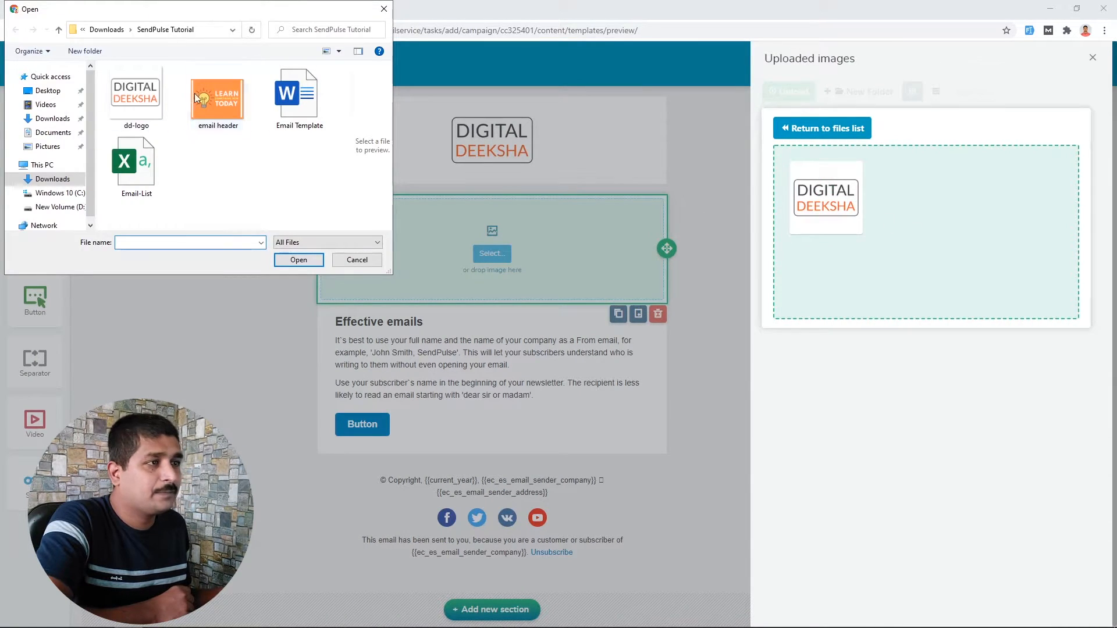
click(241, 121)
click(297, 260)
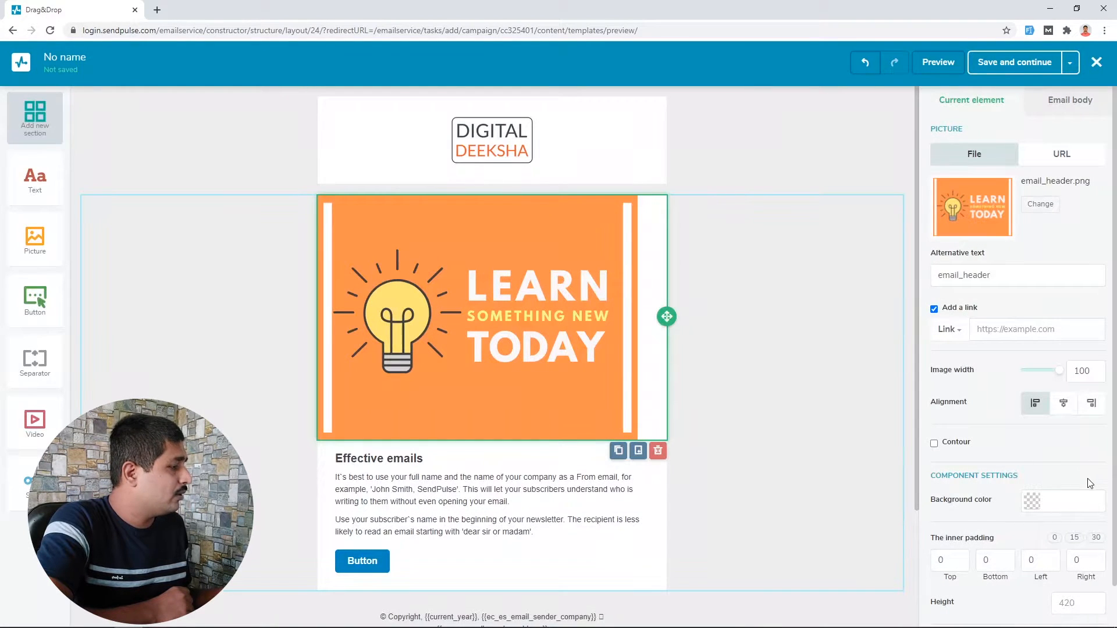
scroll(1001, 460, down, 1)
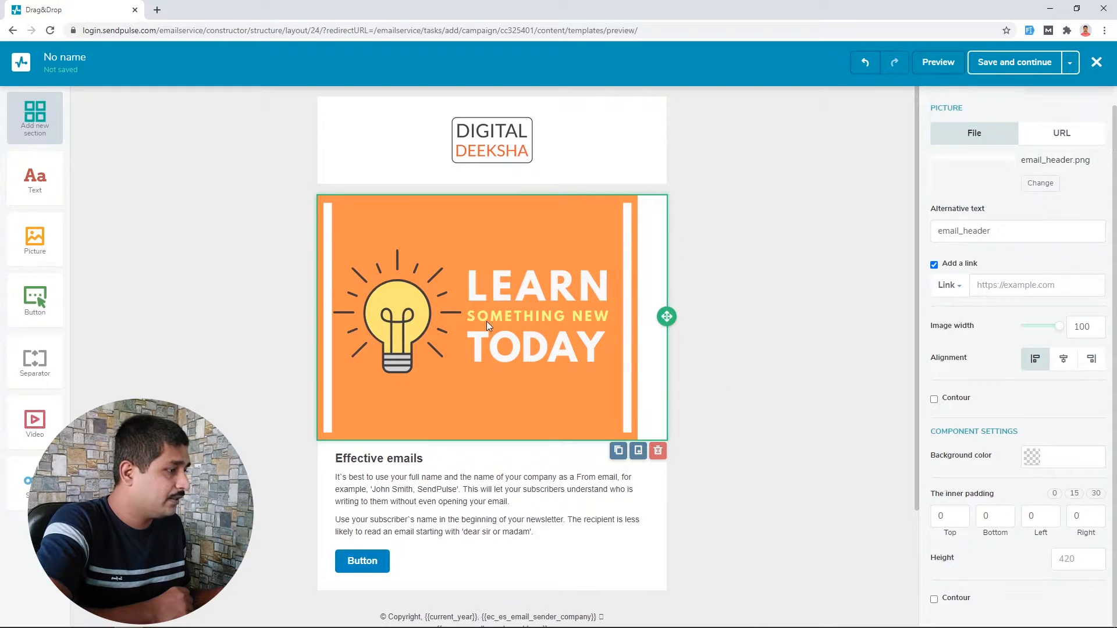
click(1063, 359)
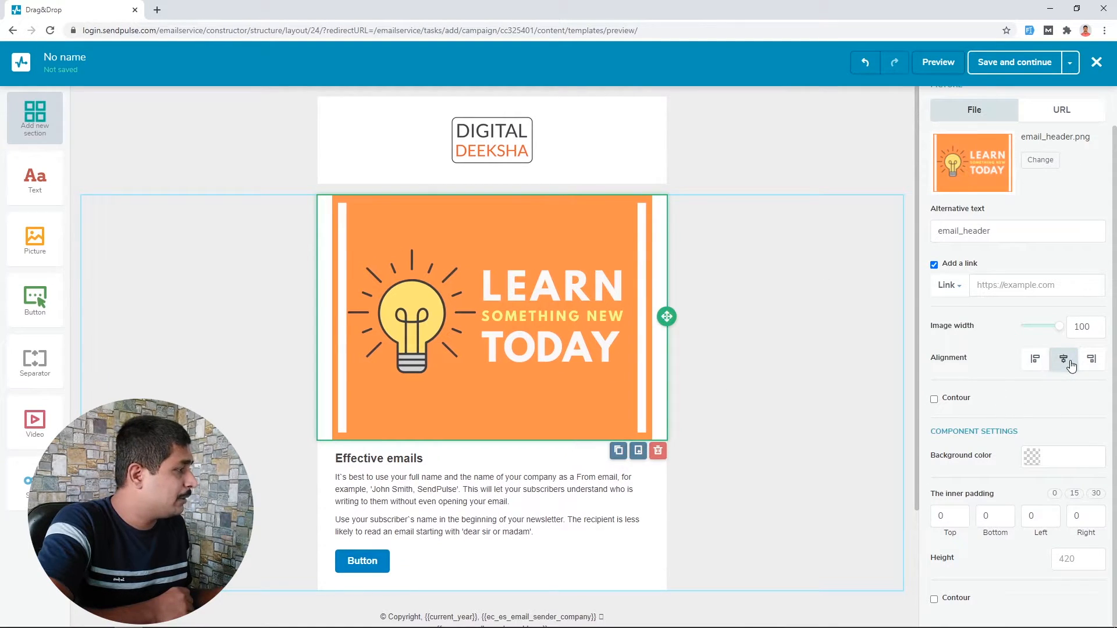
click(775, 326)
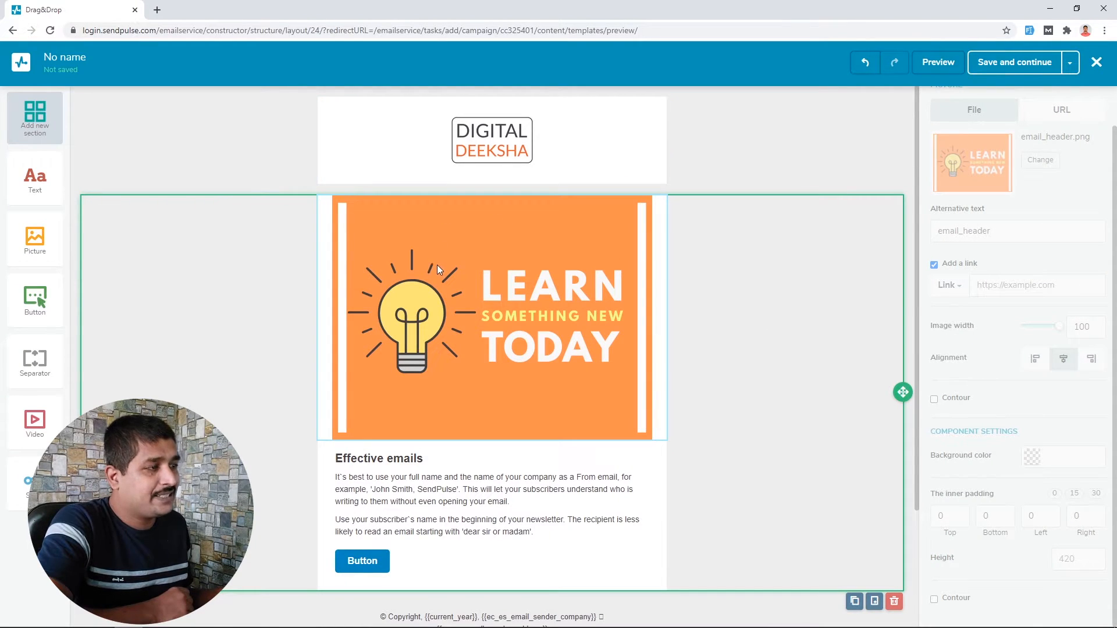
- Examine the settings of the main text block, the copyright text, and the footer's social icons
scroll(437, 270, down, 3)
click(367, 310)
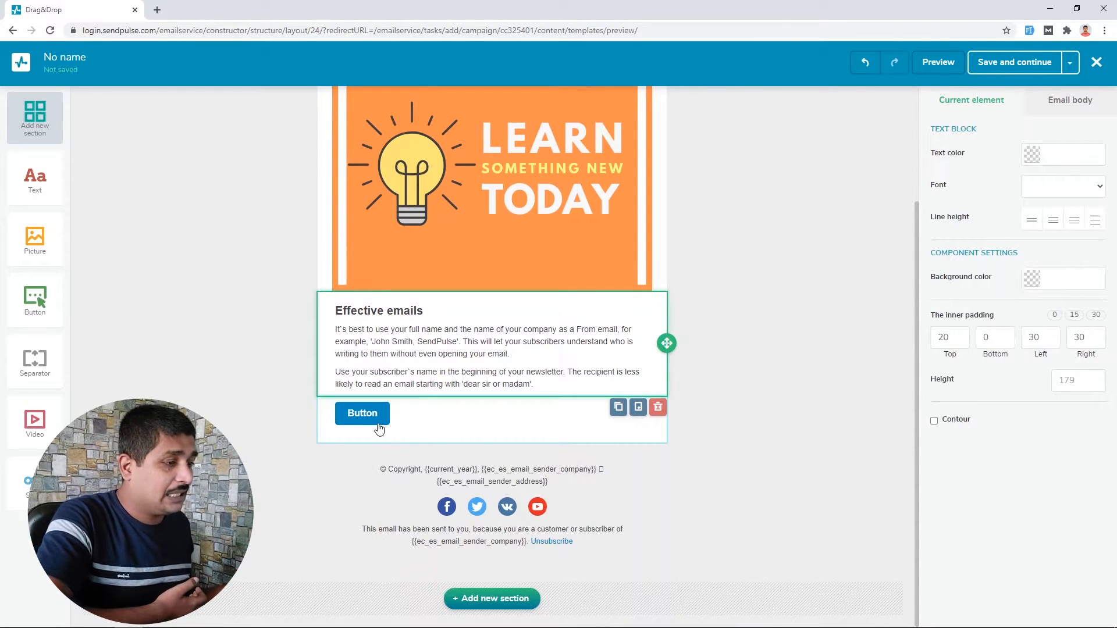
click(466, 476)
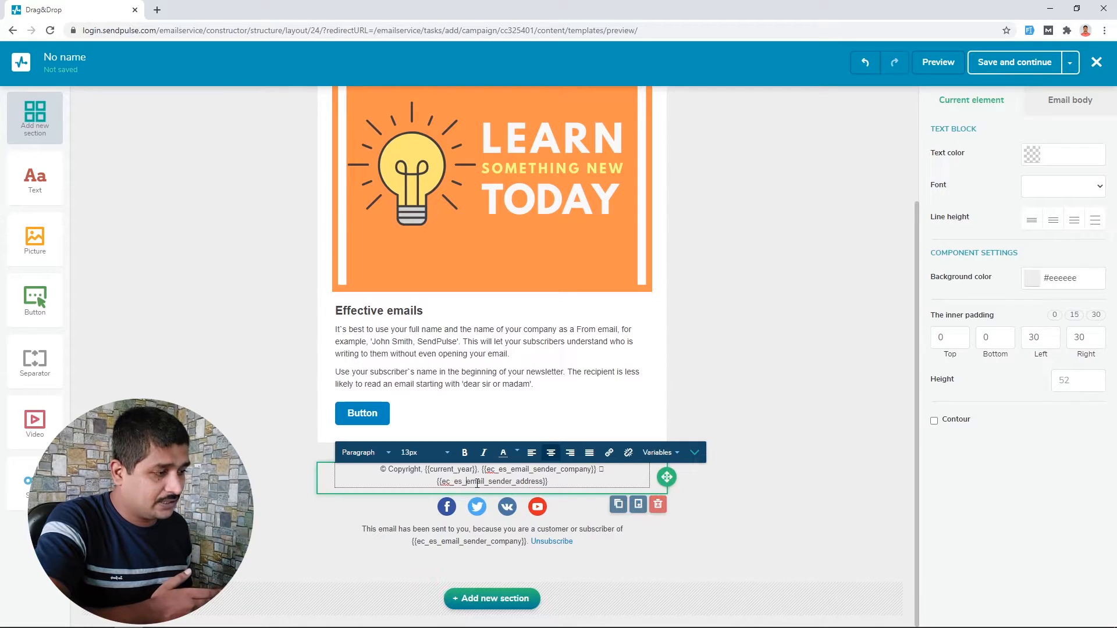
click(429, 508)
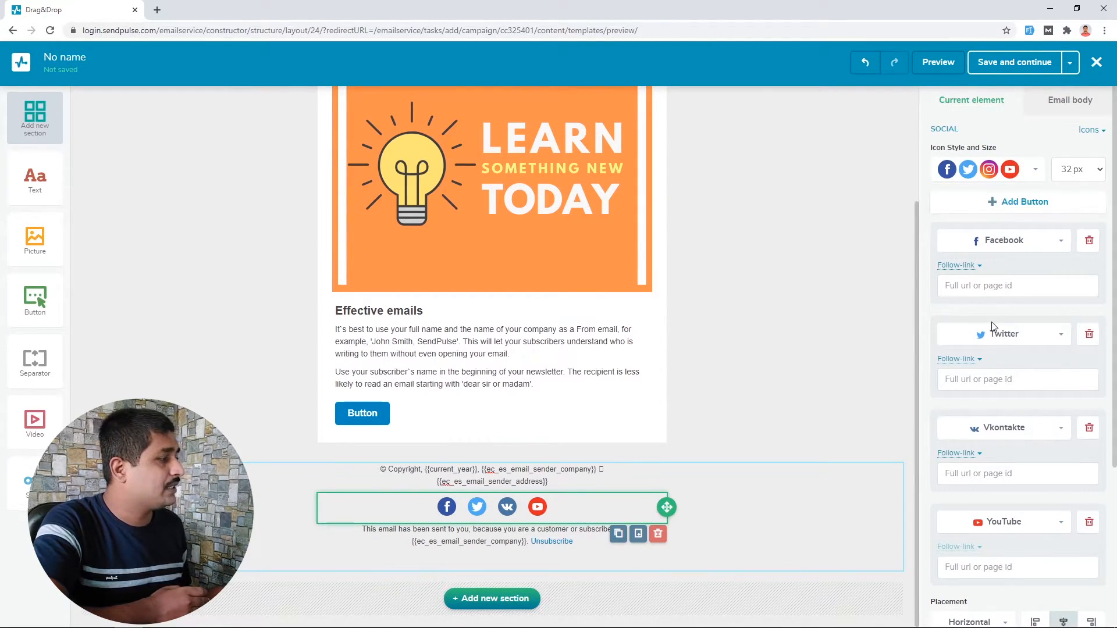
scroll(990, 326, down, 4)
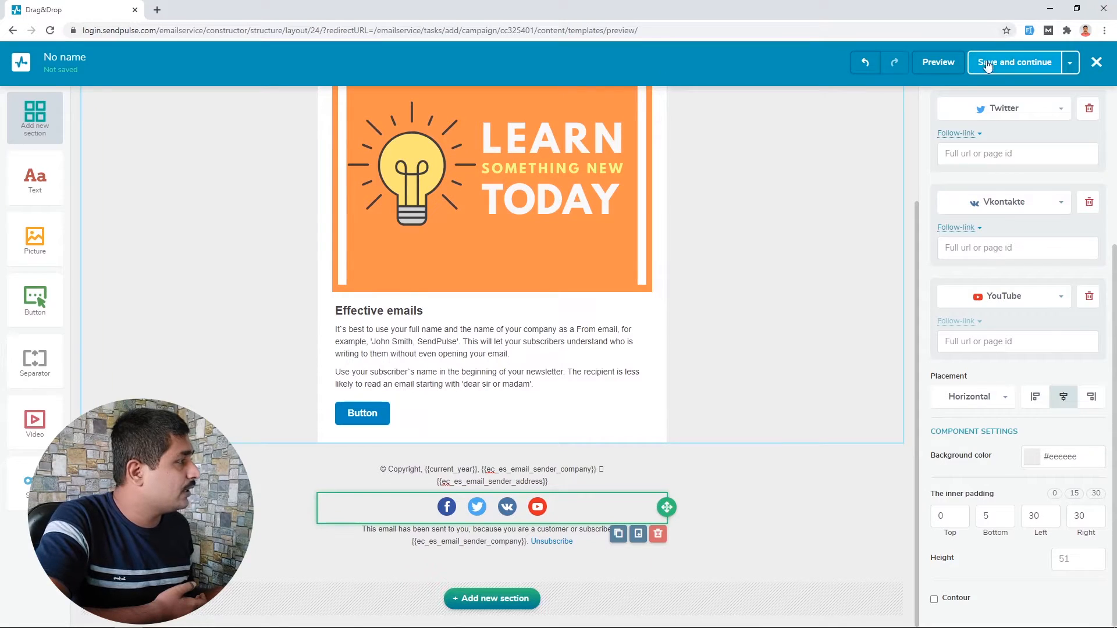
- Preview the email in its desktop and mobile layouts, and view the test message recipient options without sending
click(939, 63)
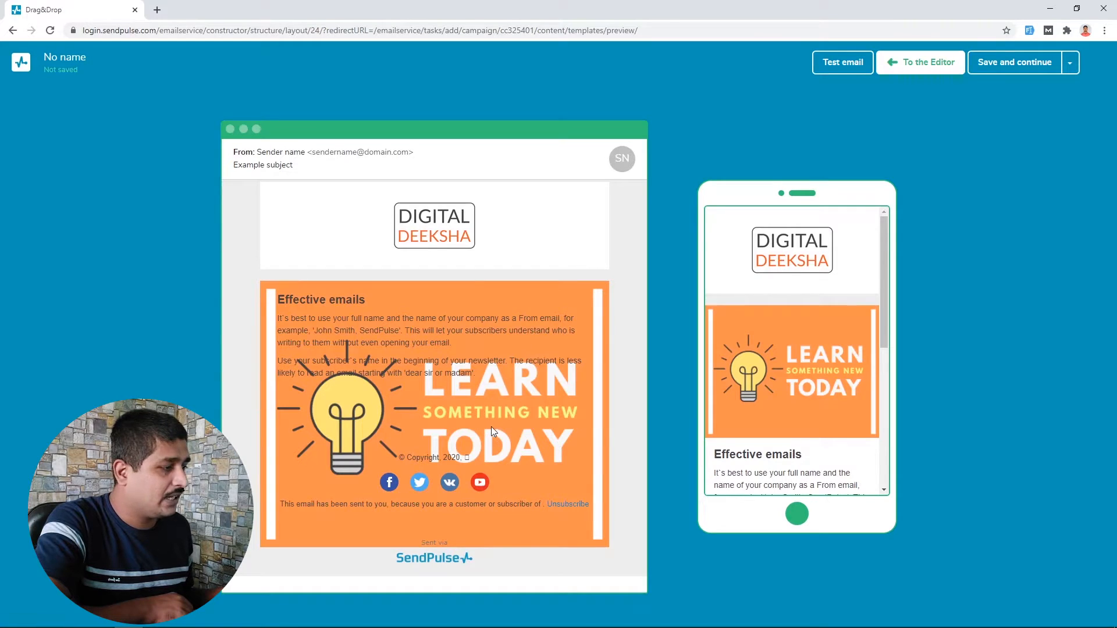
scroll(788, 355, down, 10)
scroll(787, 343, up, 10)
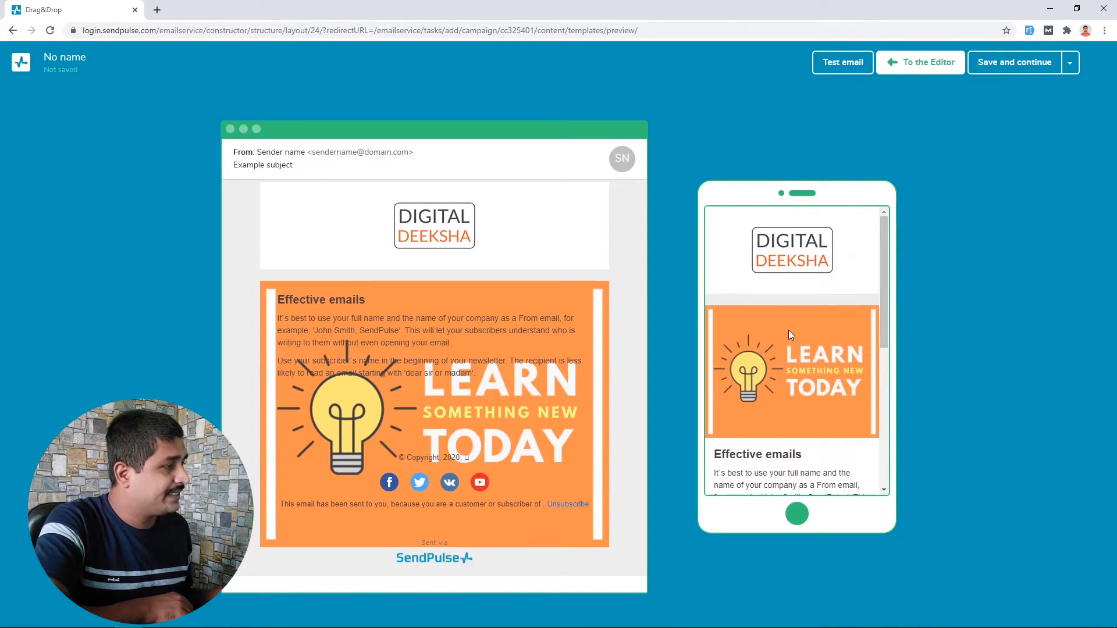
click(836, 64)
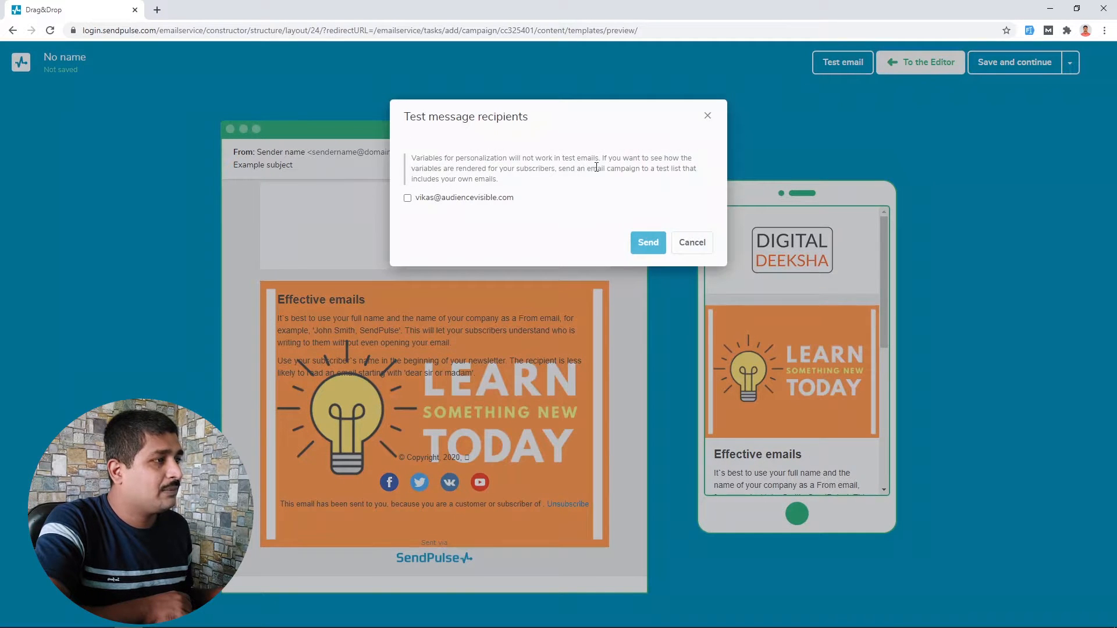
click(708, 120)
- Save the message and continue despite the unfilled button and social site links
click(1013, 60)
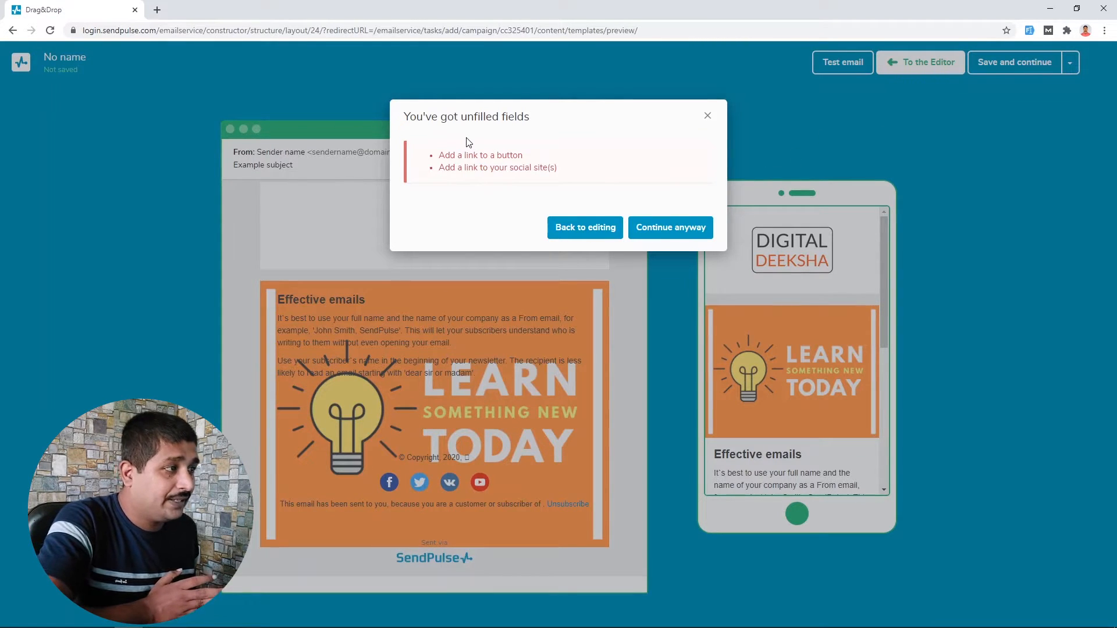
drag(445, 156, 511, 156)
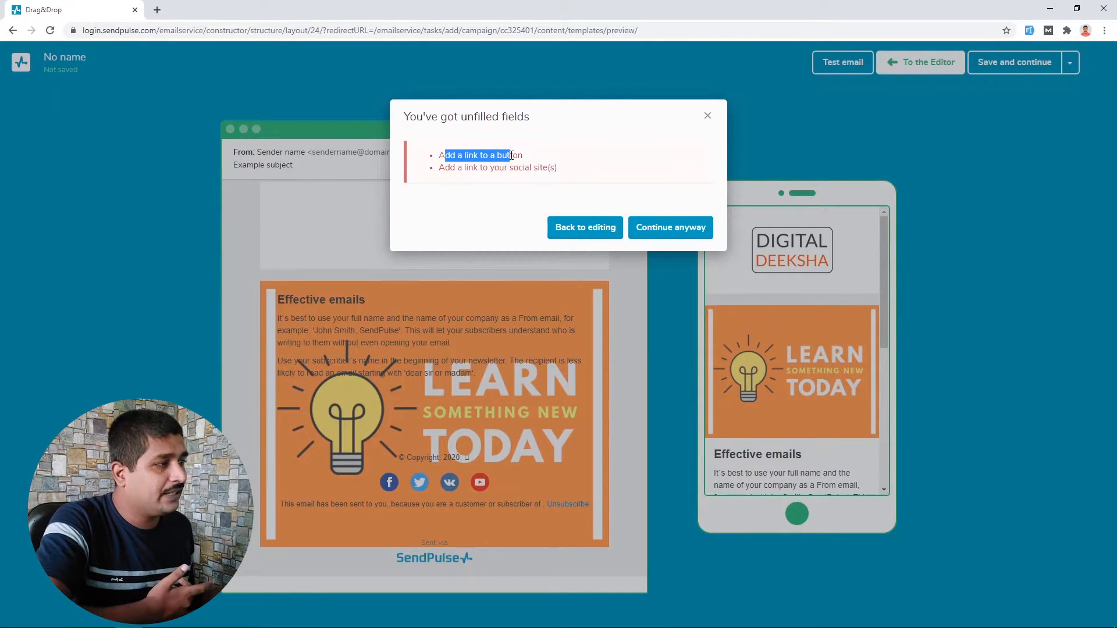
drag(445, 168, 531, 172)
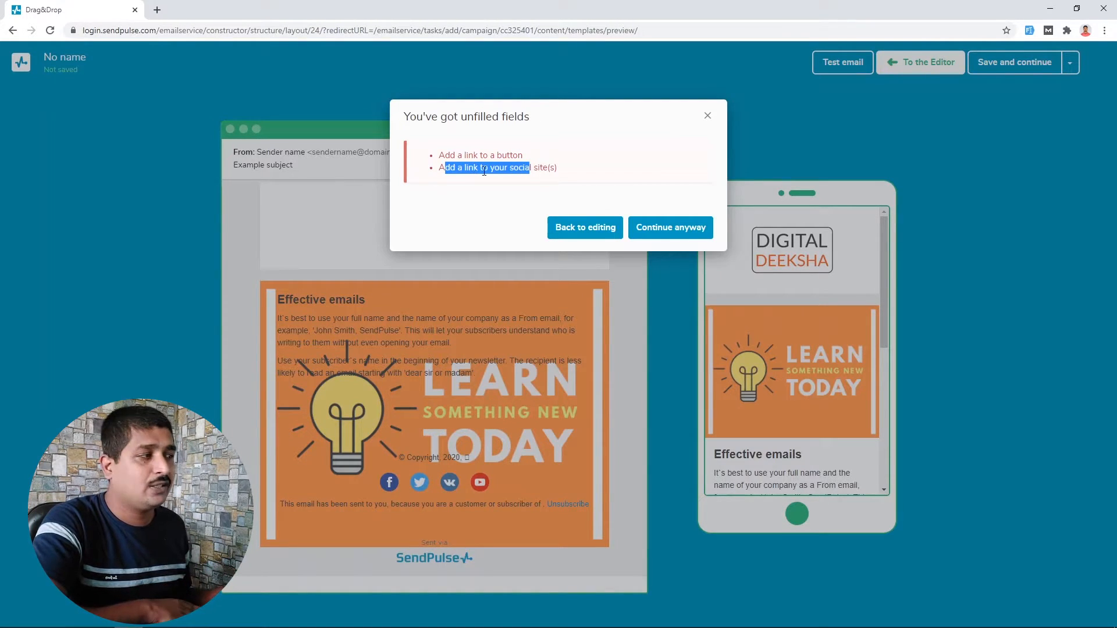
click(661, 227)
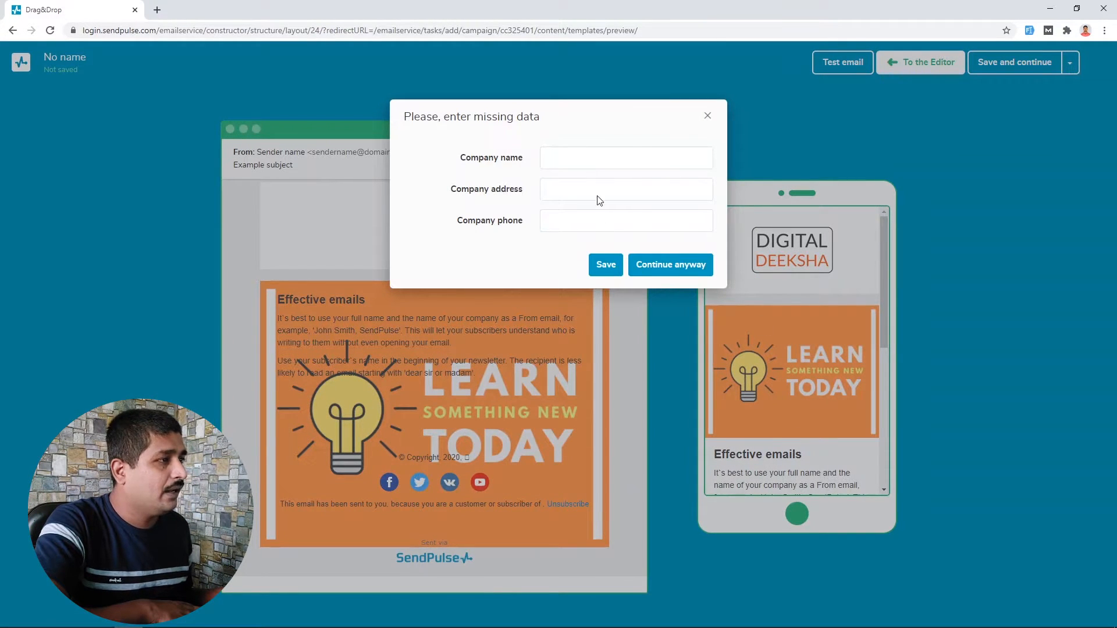
- Enter Audience Visible as company name, fill in the company address and phone, save, and proceed to the Campaign Parameters
click(594, 153)
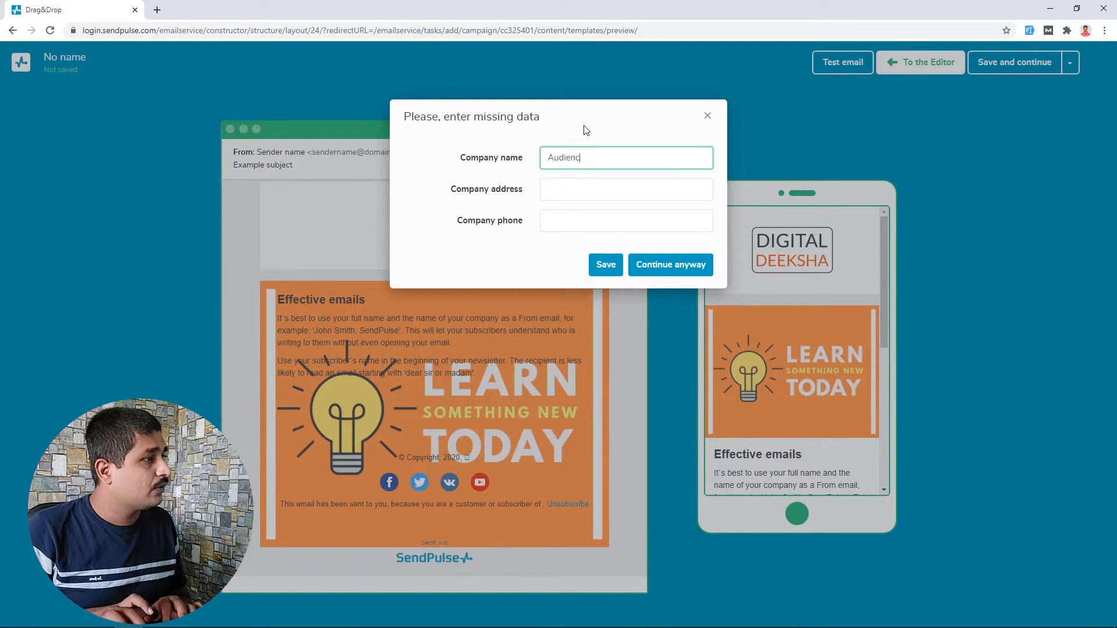
text(Audience V)
text(isible)
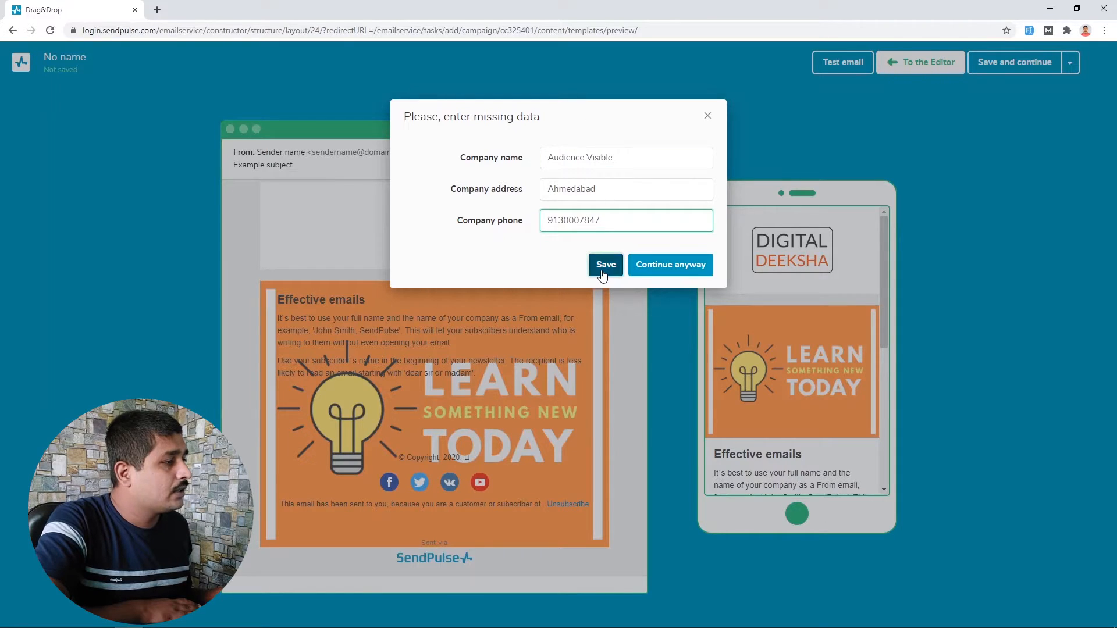
click(602, 270)
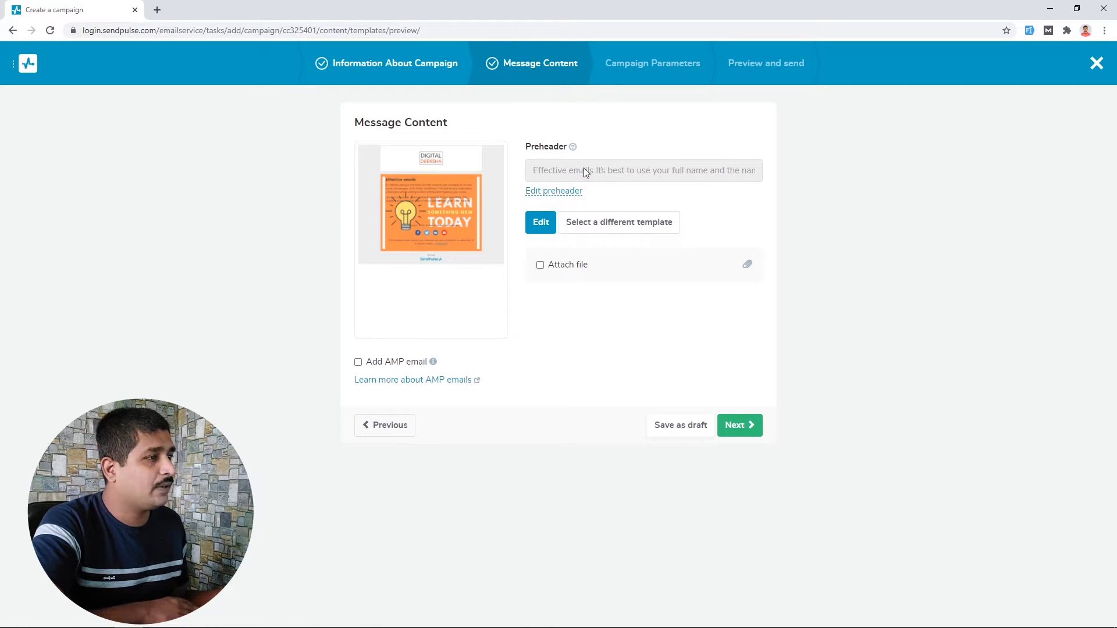
click(750, 424)
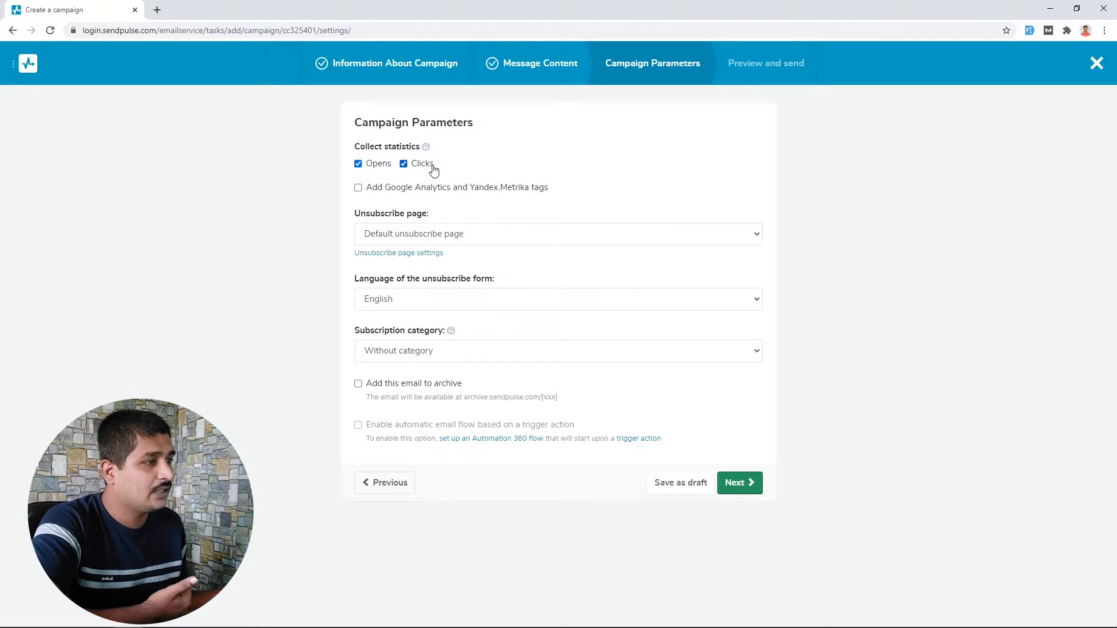
- Enable the Google Analytics and Yandex.Metrika tags to examine the utm_campaign field, and disable them again
click(373, 194)
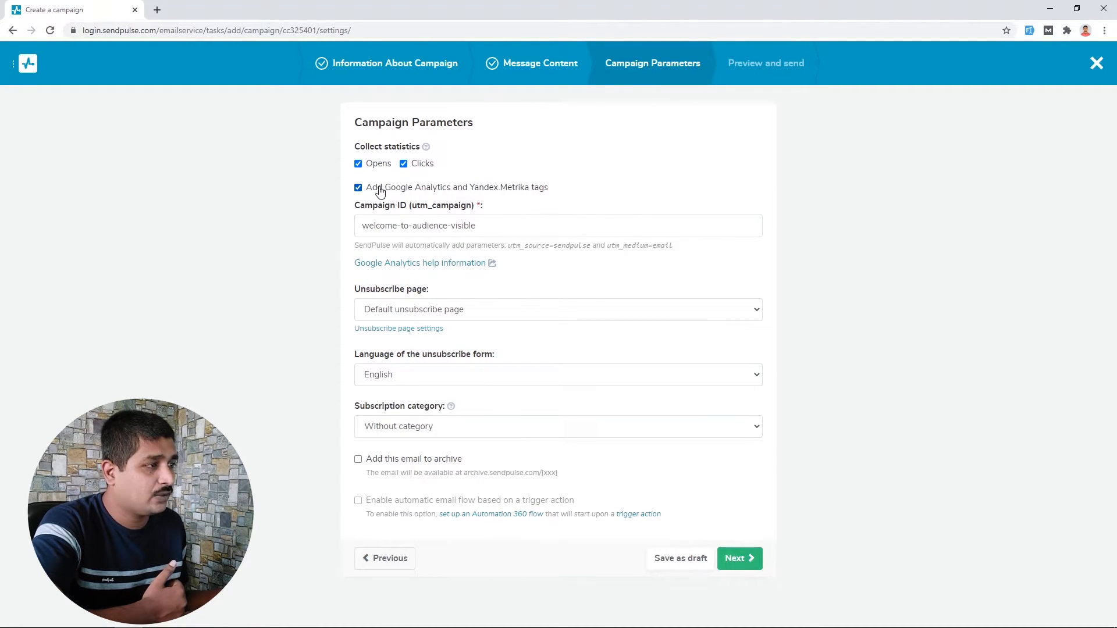
double_click(417, 204)
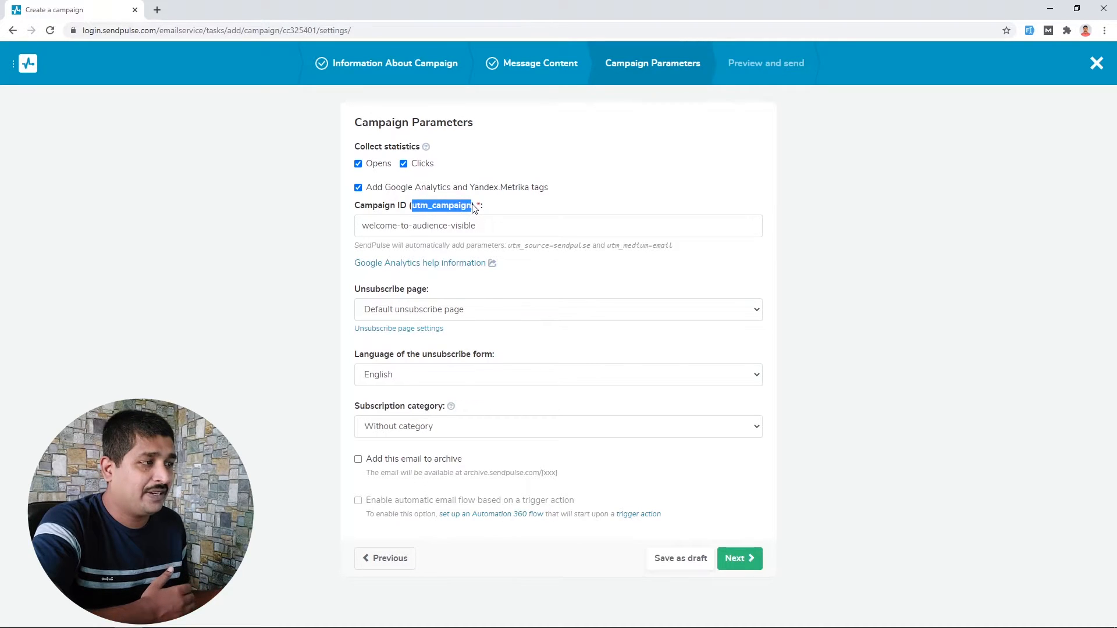
click(359, 187)
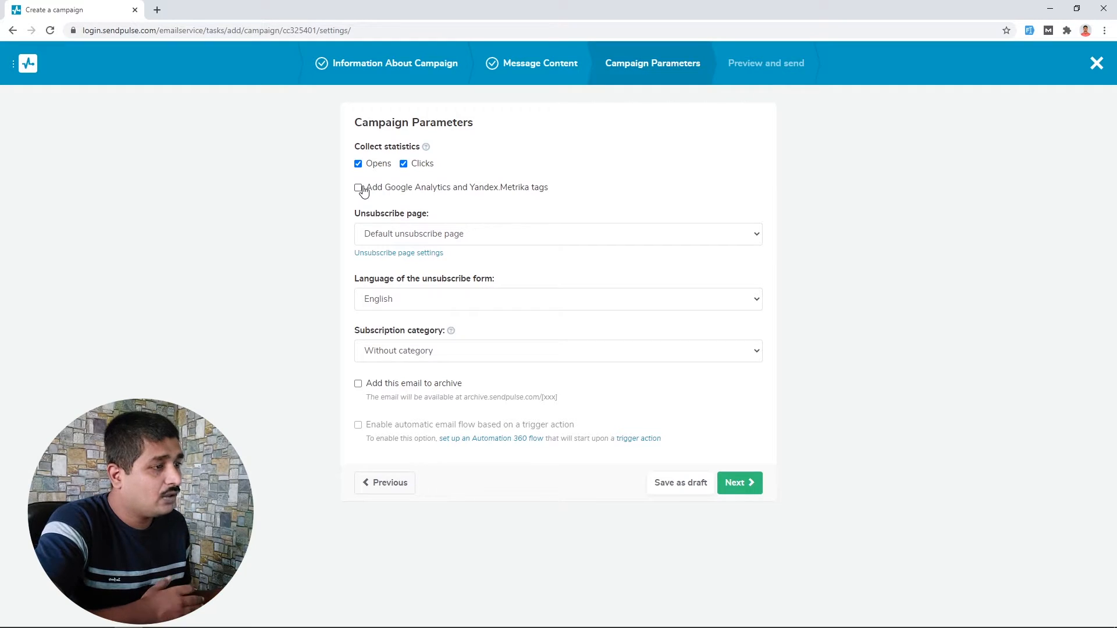
- Proceed to the campaign's final review and check its mailing list, sender, subject line, message content and sending options
click(726, 496)
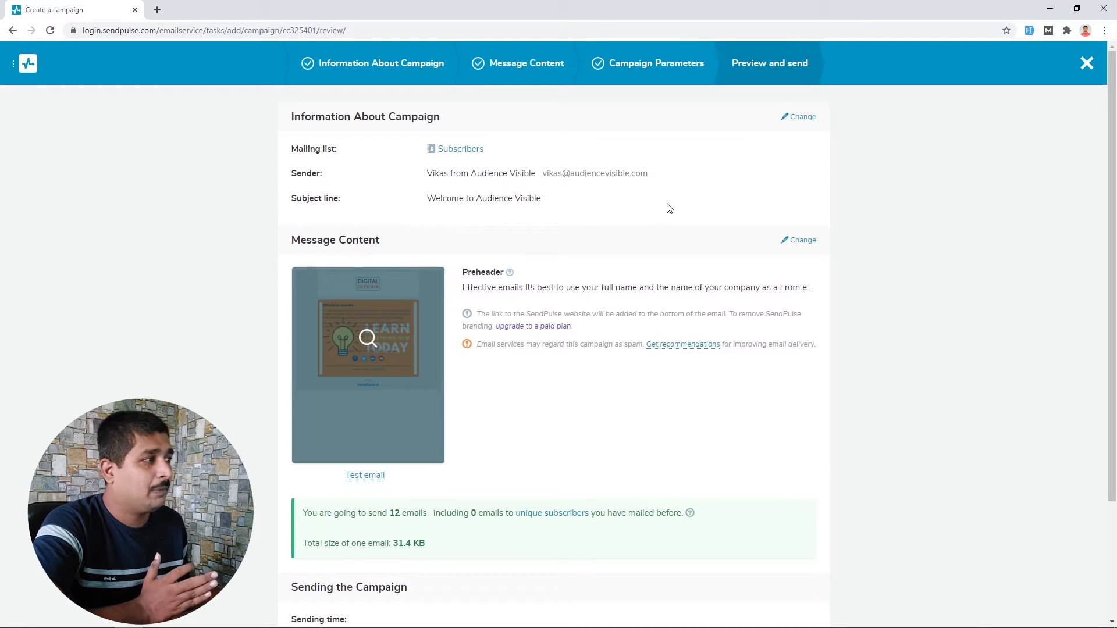
drag(335, 152, 514, 174)
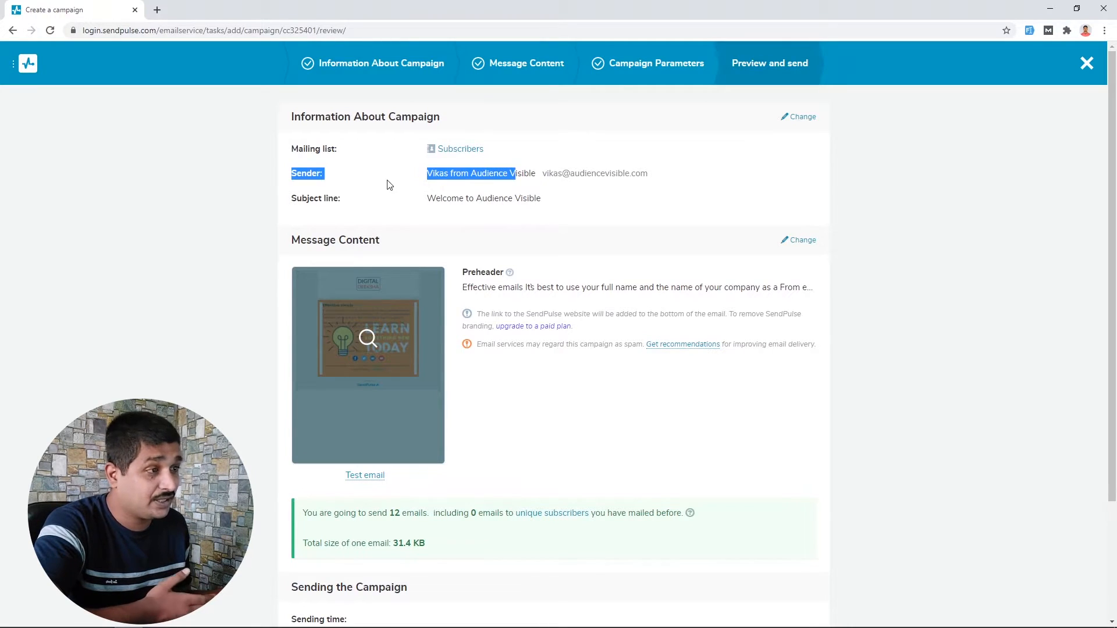
drag(447, 198, 493, 199)
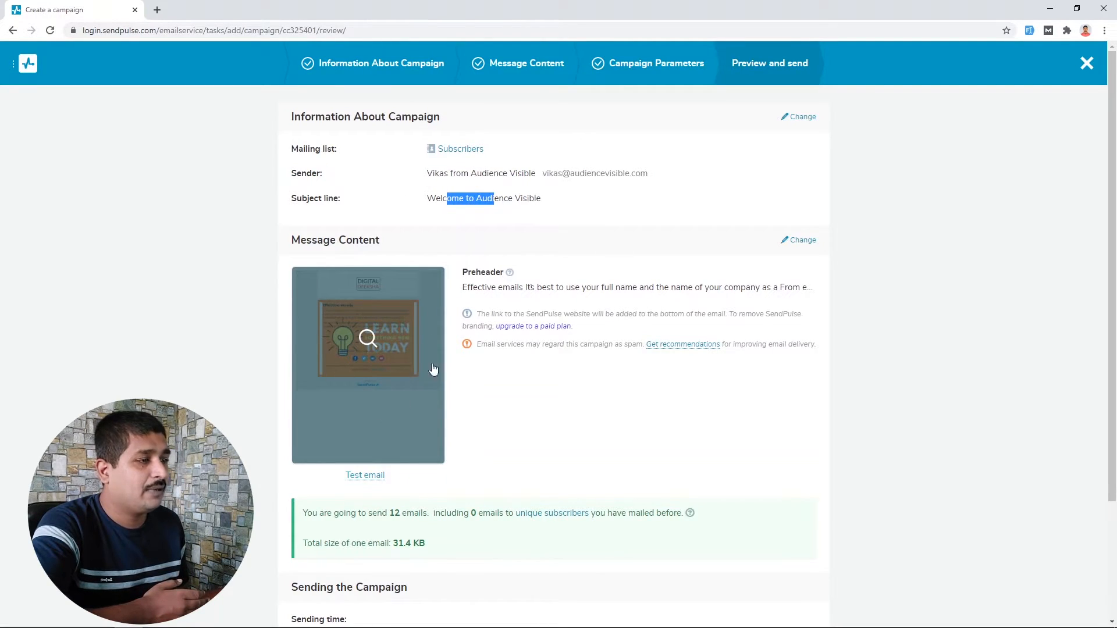
scroll(475, 307, down, 2)
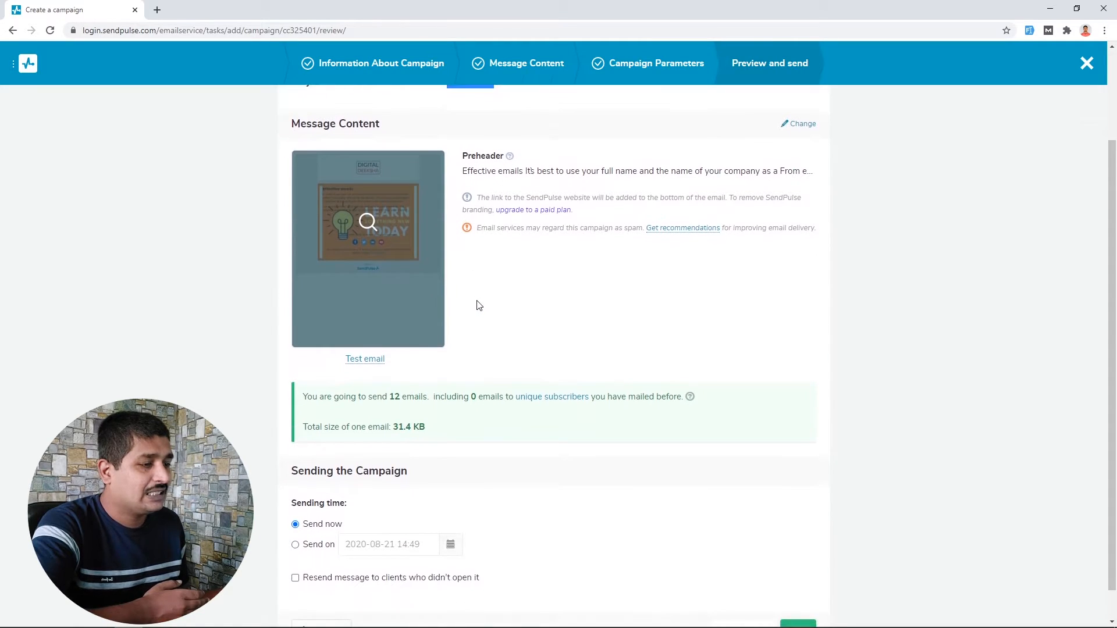
scroll(477, 305, down, 1)
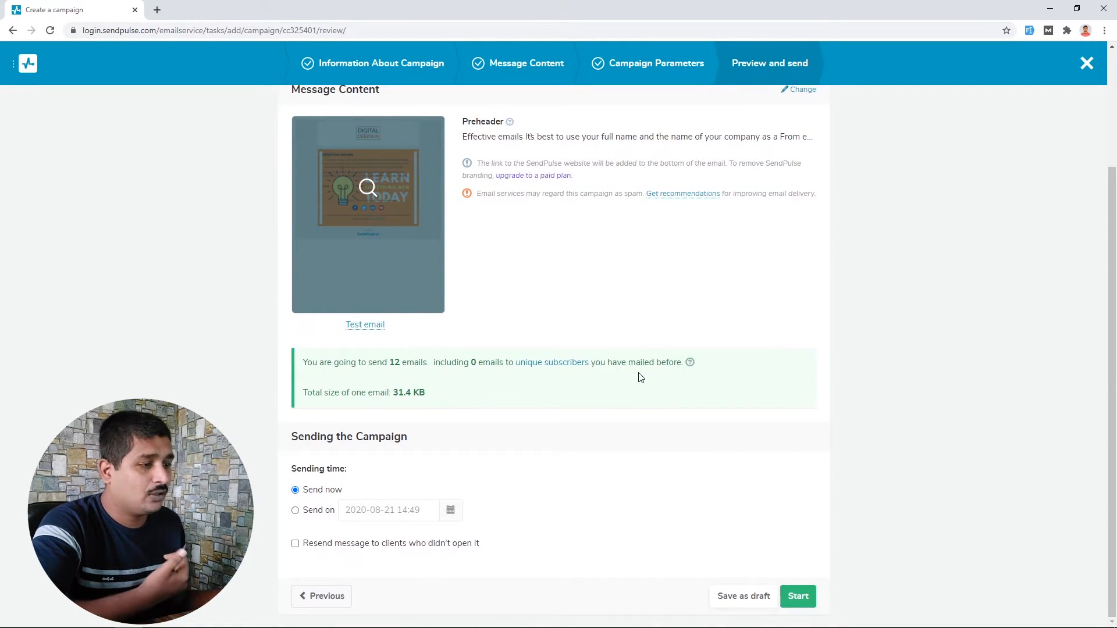
- Schedule the campaign to be sent on 2020-08-28 at 14:49 instead of immediately
click(298, 511)
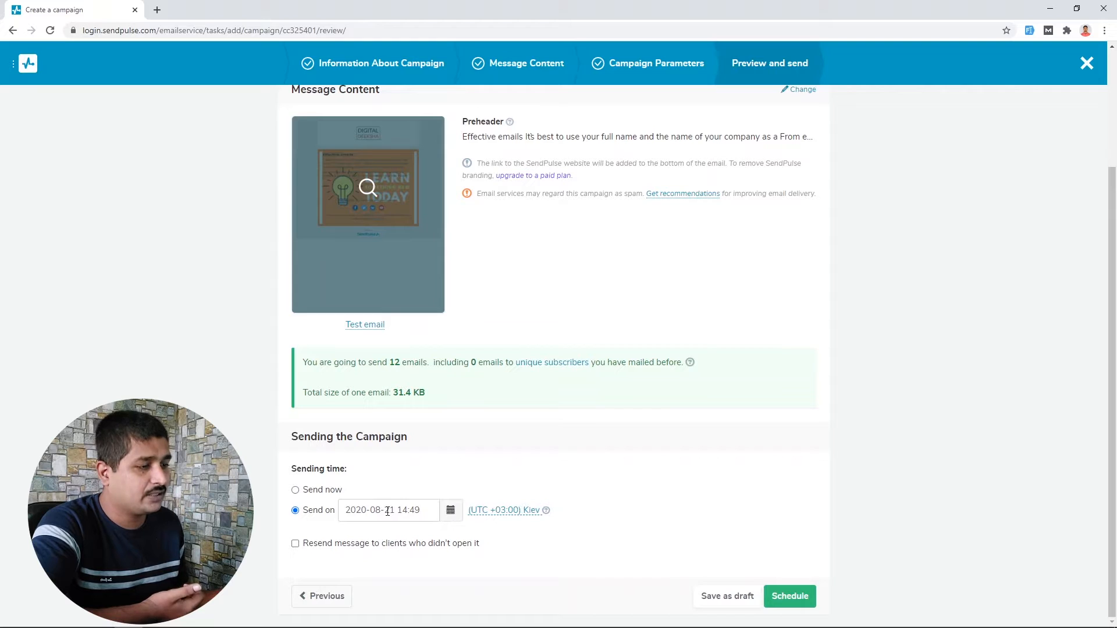
click(309, 494)
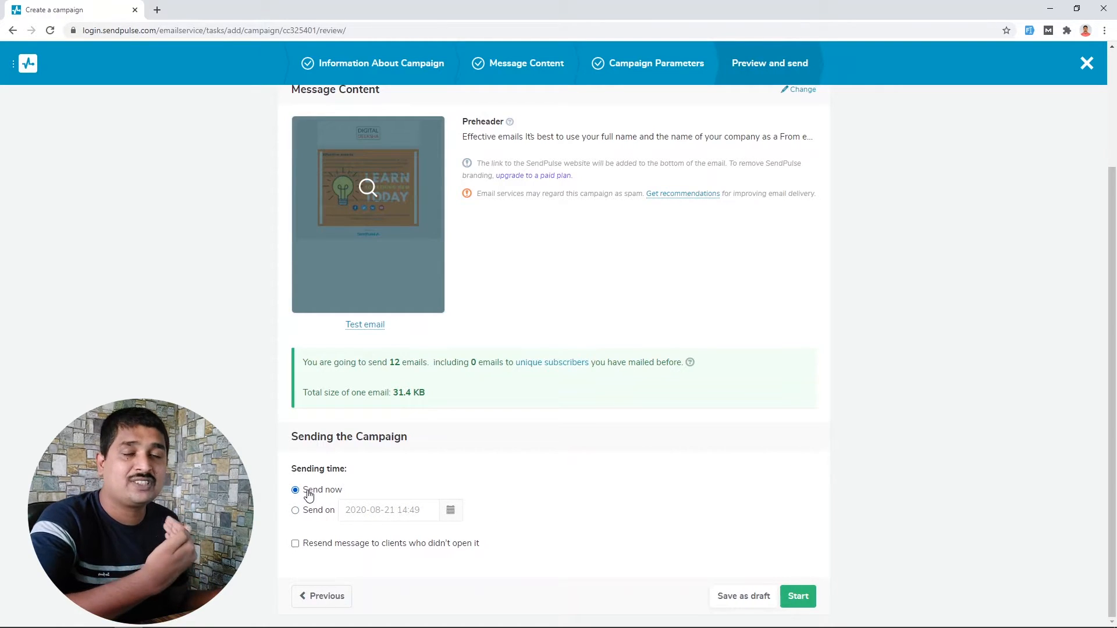
click(327, 512)
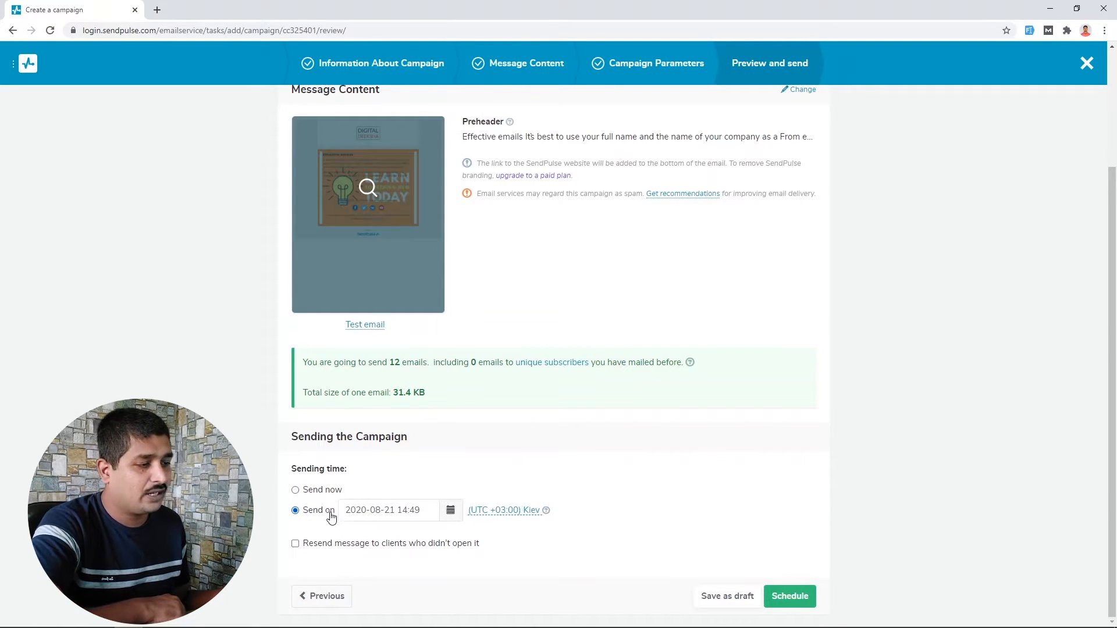
click(372, 510)
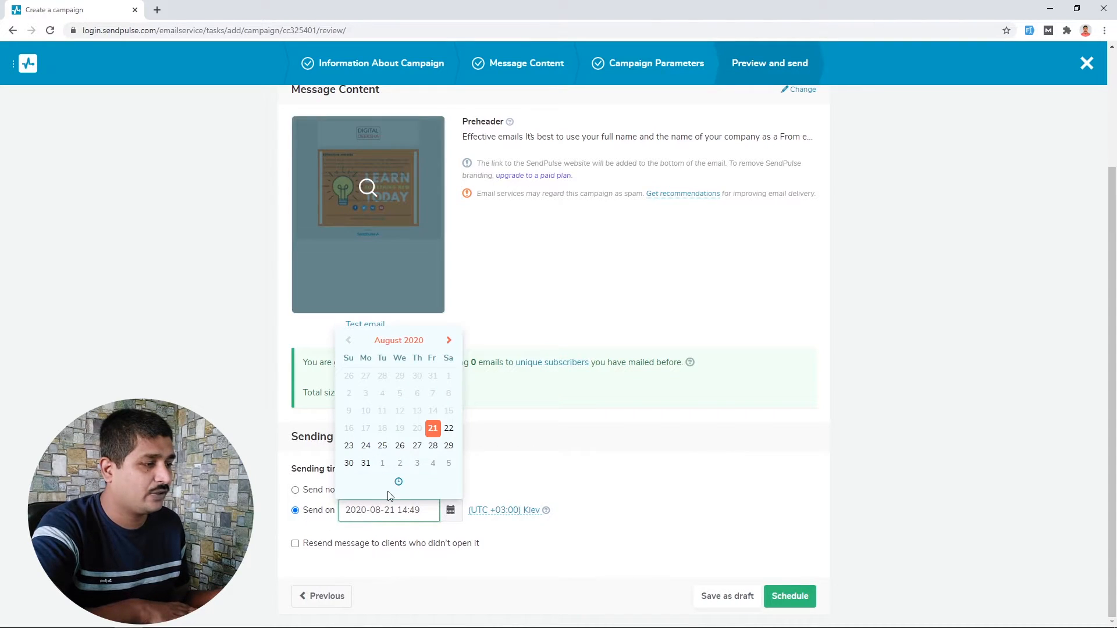
click(433, 446)
click(541, 461)
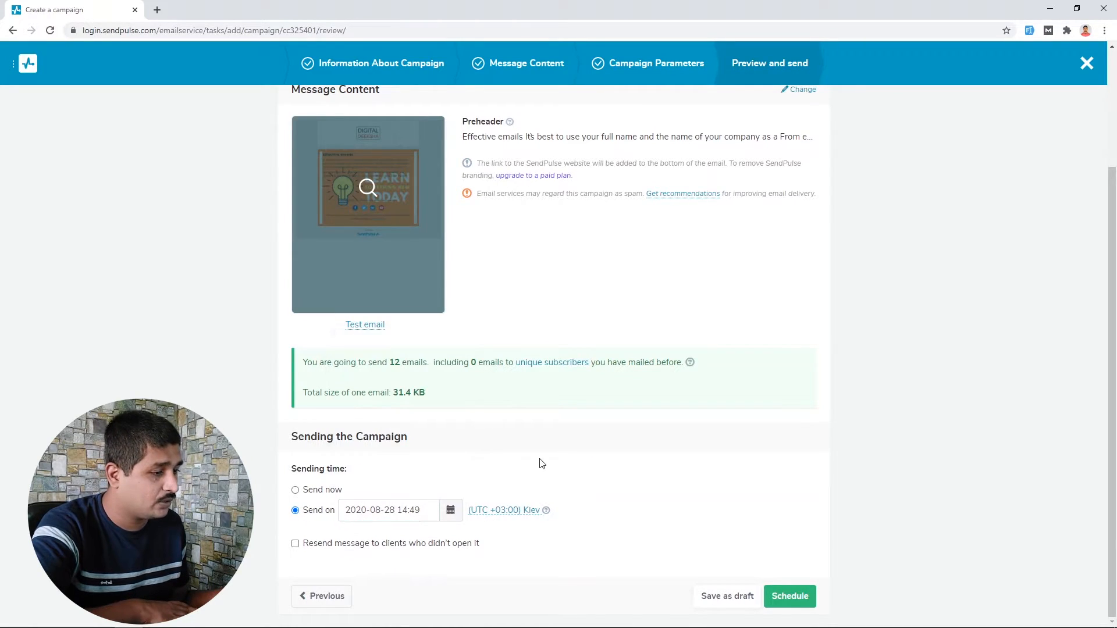
click(779, 596)
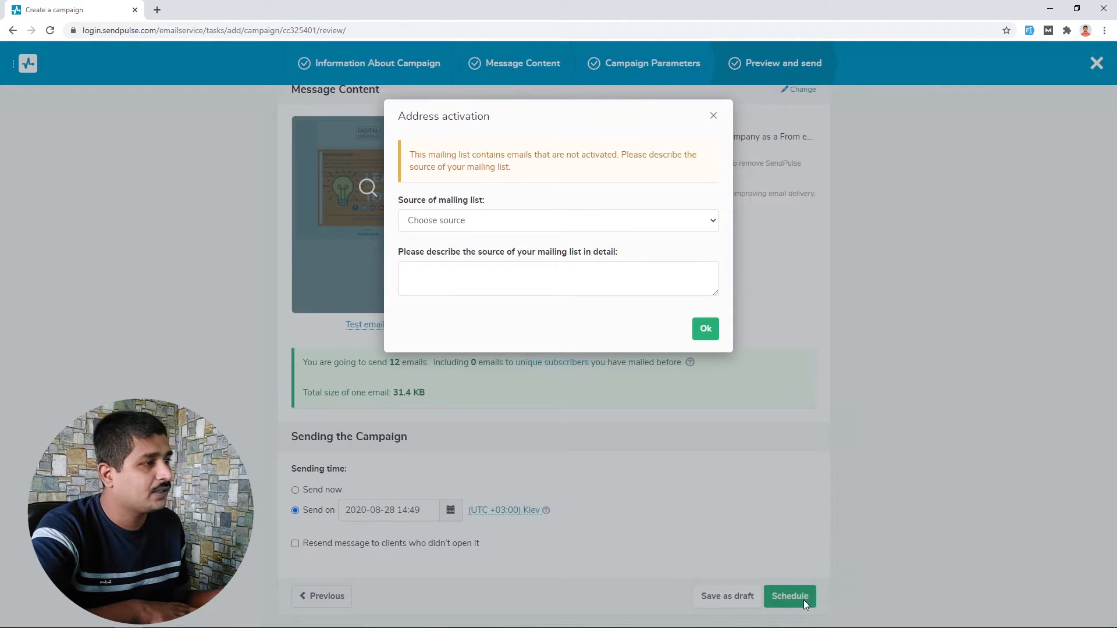
- Give "Opt-in emails from my website" as the mailing list source, describe that source in detail, submit, and dismiss the campaign-created message
click(500, 226)
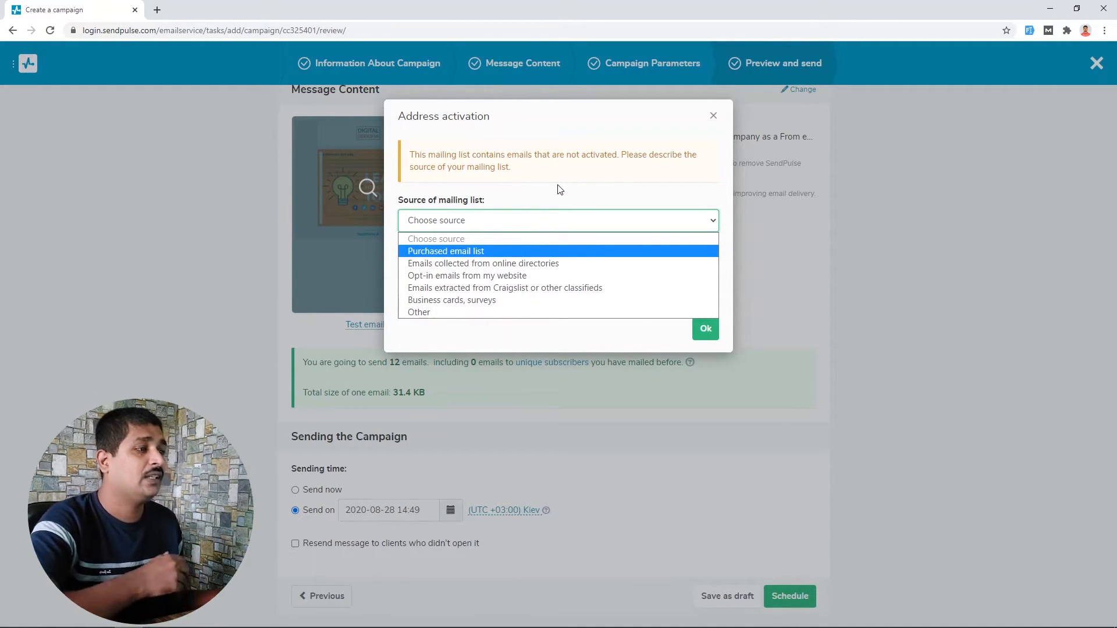
click(488, 279)
click(707, 330)
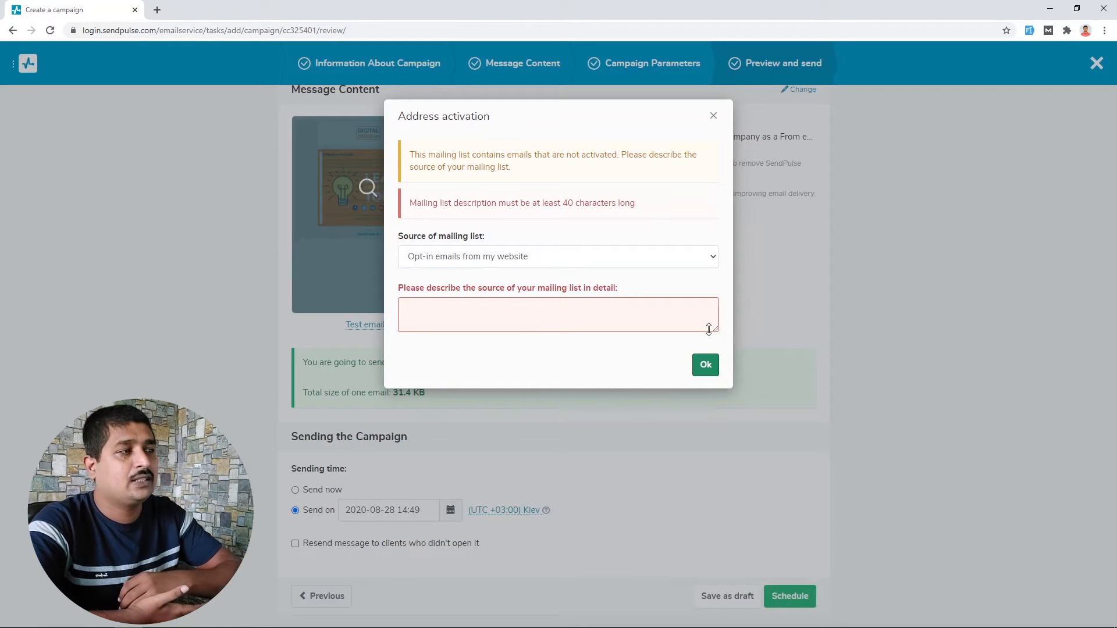
click(566, 309)
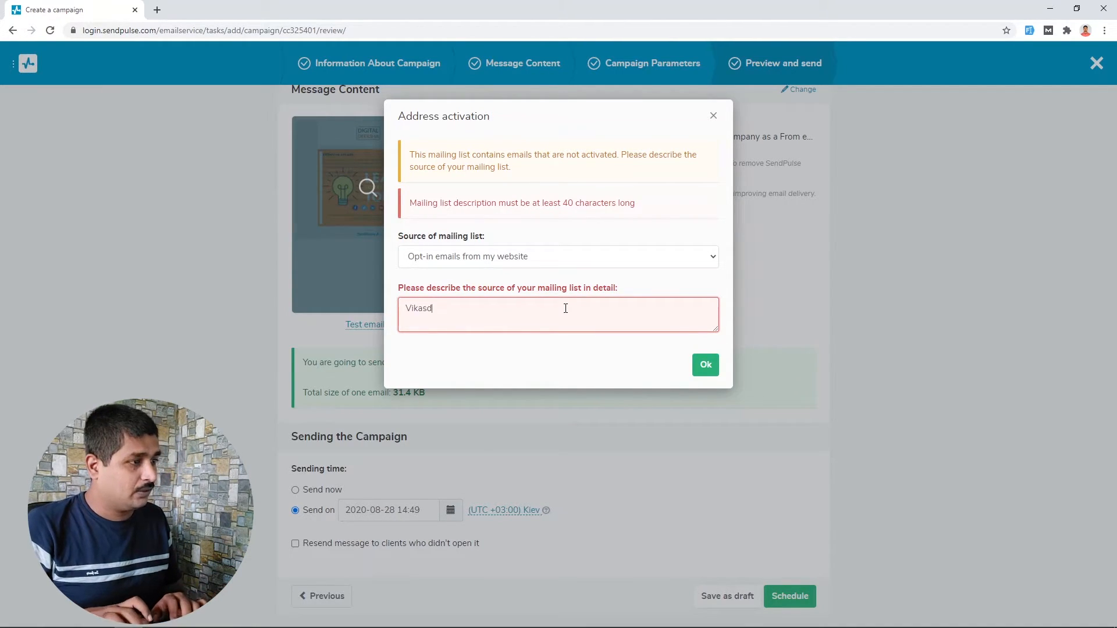
text(Vikasdisa)
key(ctrl+a)
text(Aud)
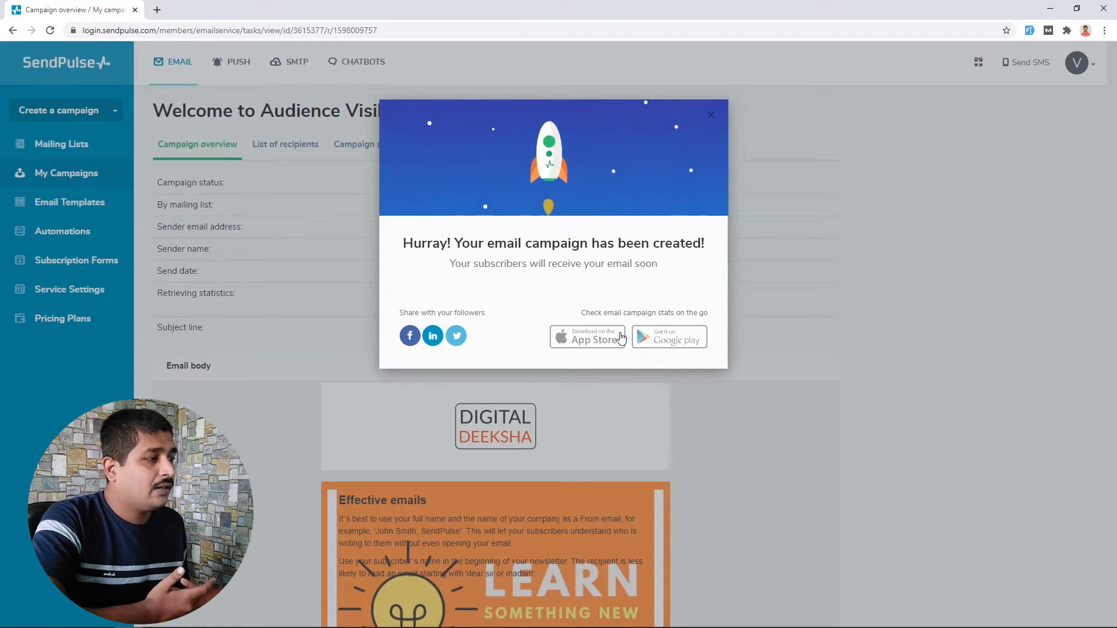
click(710, 116)
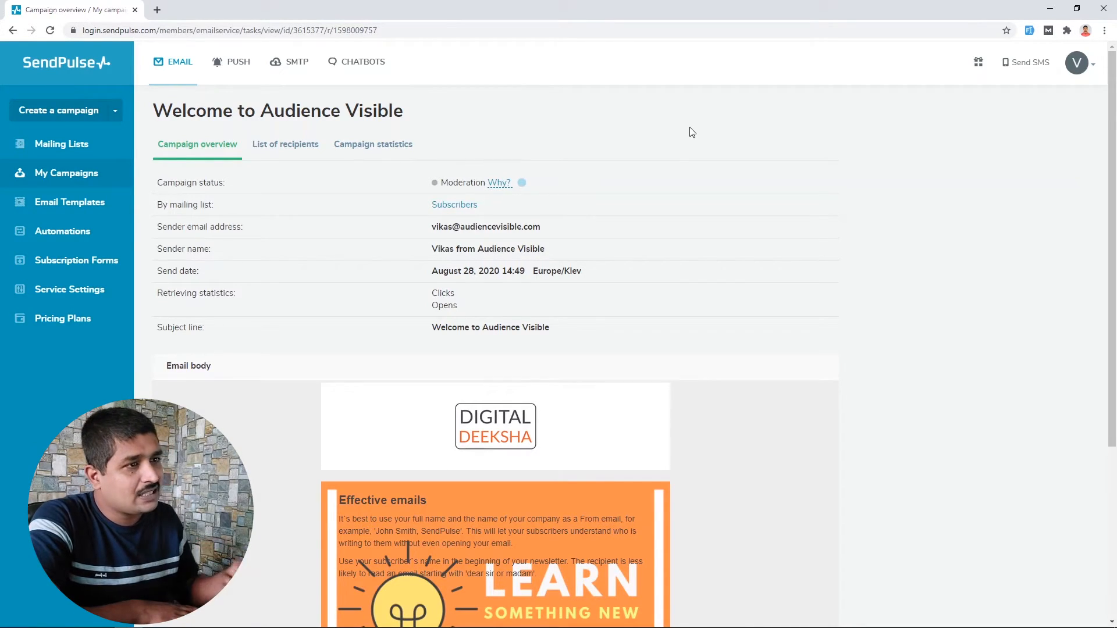
- Create a pop-up subscription form for the My emails mailing list and open it in the form builder
click(64, 203)
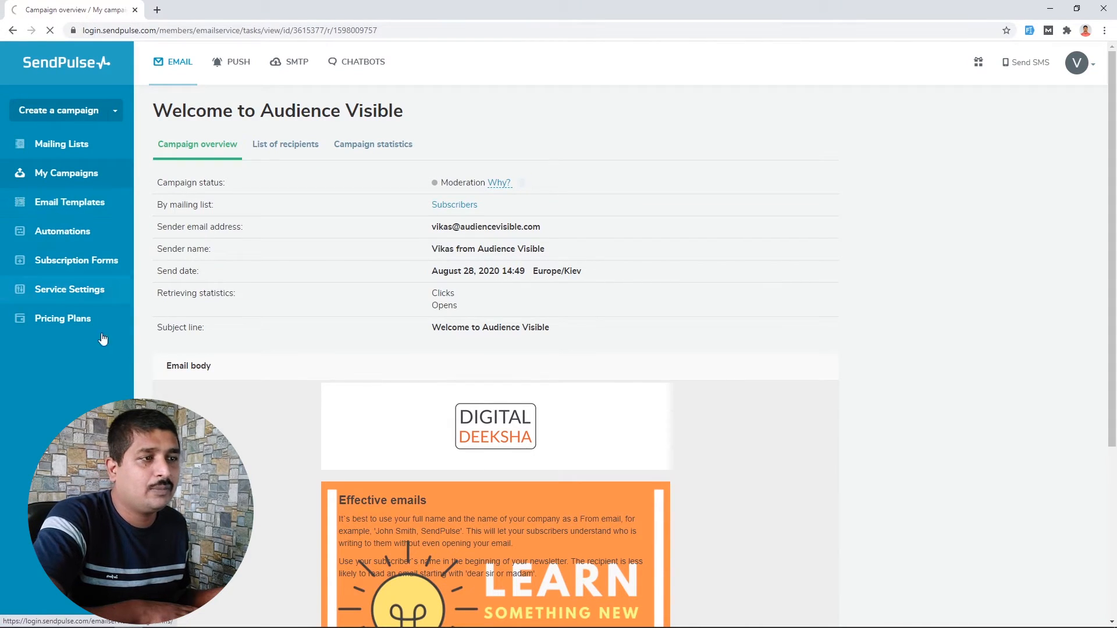
click(94, 266)
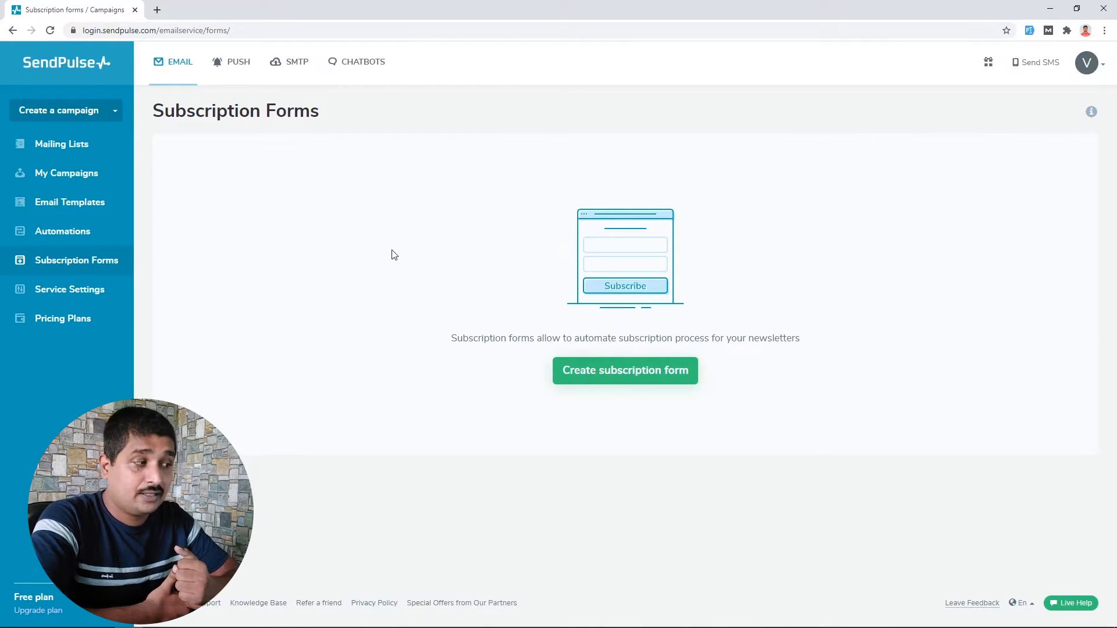
click(633, 371)
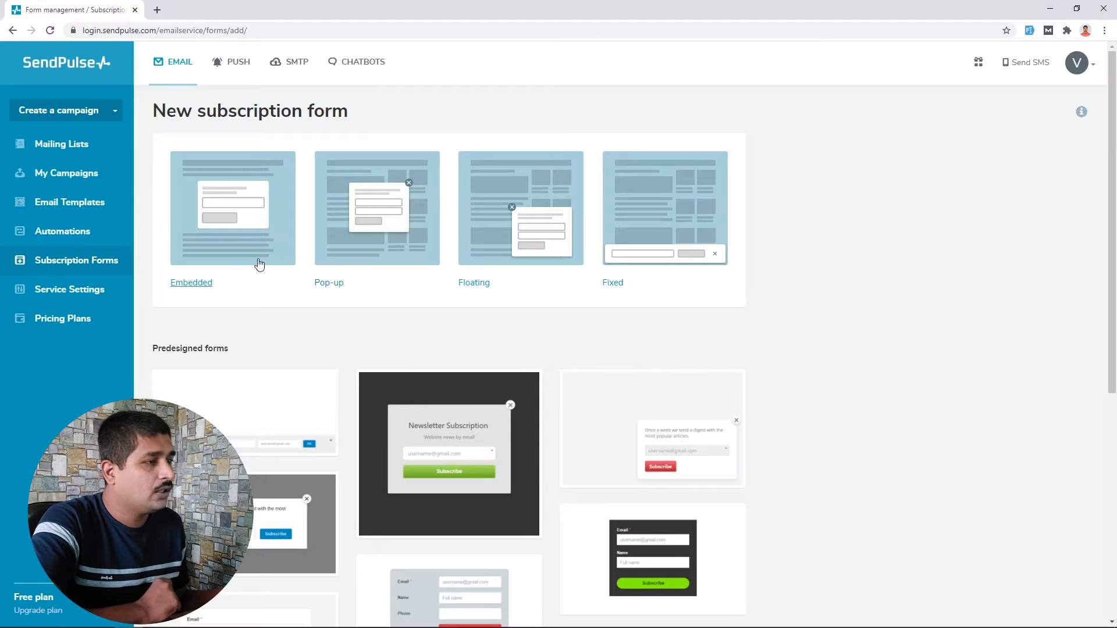
click(366, 225)
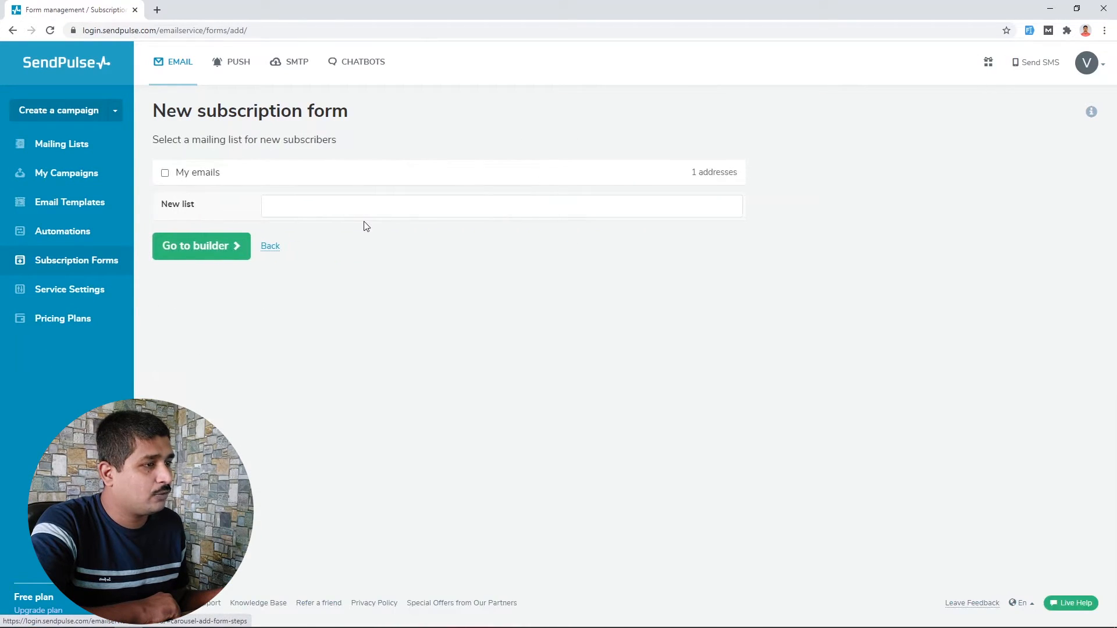
click(267, 207)
click(195, 175)
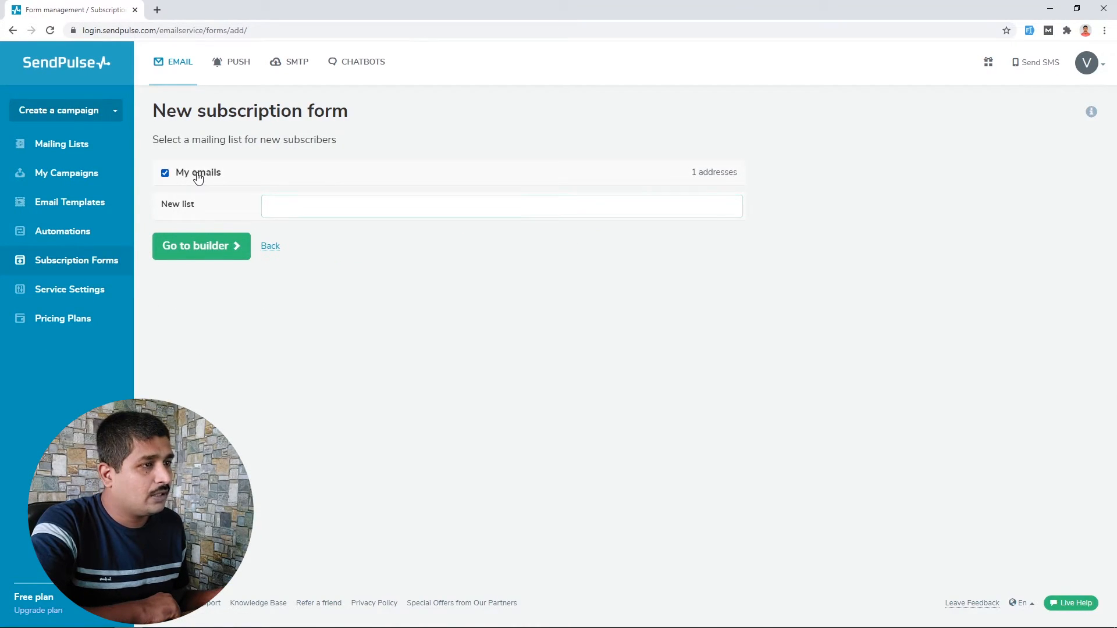
click(193, 247)
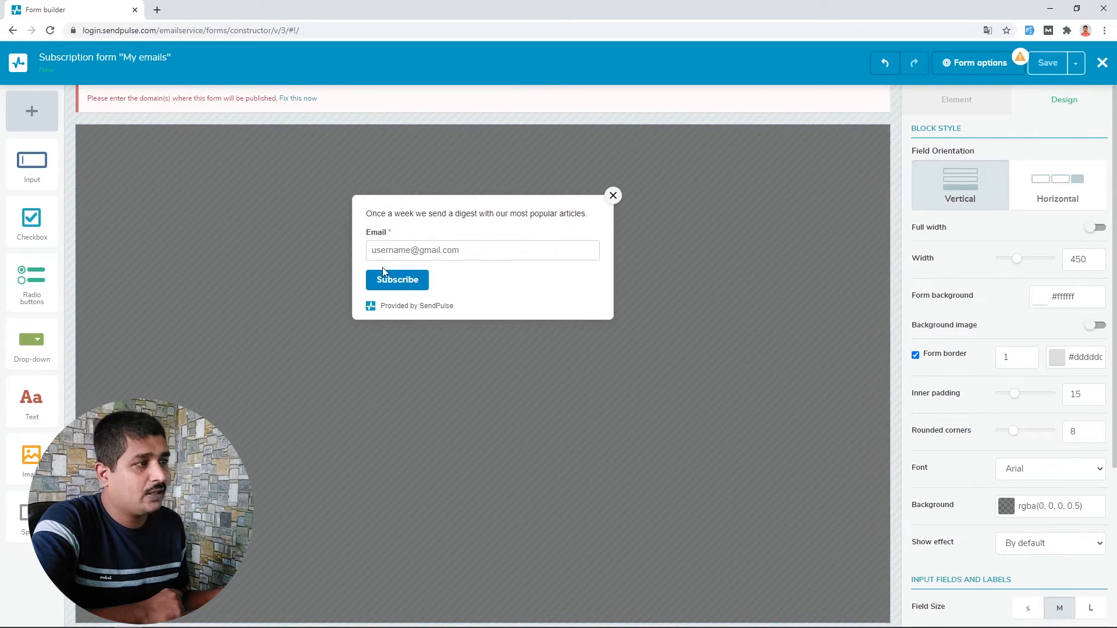
- Try out an extra input field below the Subscribe button of the pop-up form, and delete that field
drag(104, 189, 415, 263)
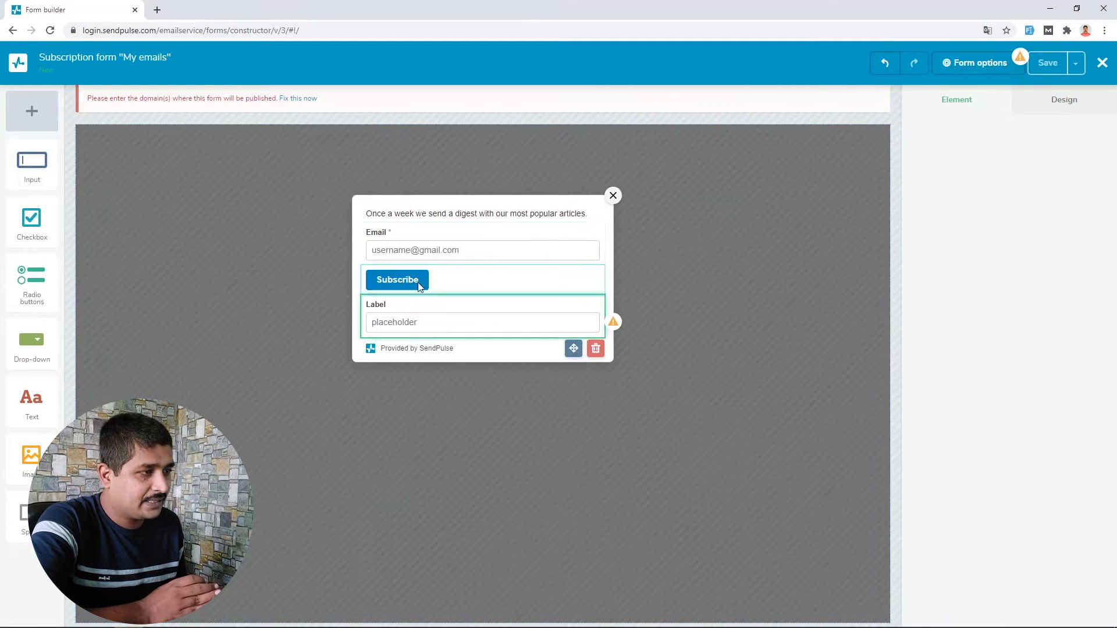
drag(517, 298, 516, 268)
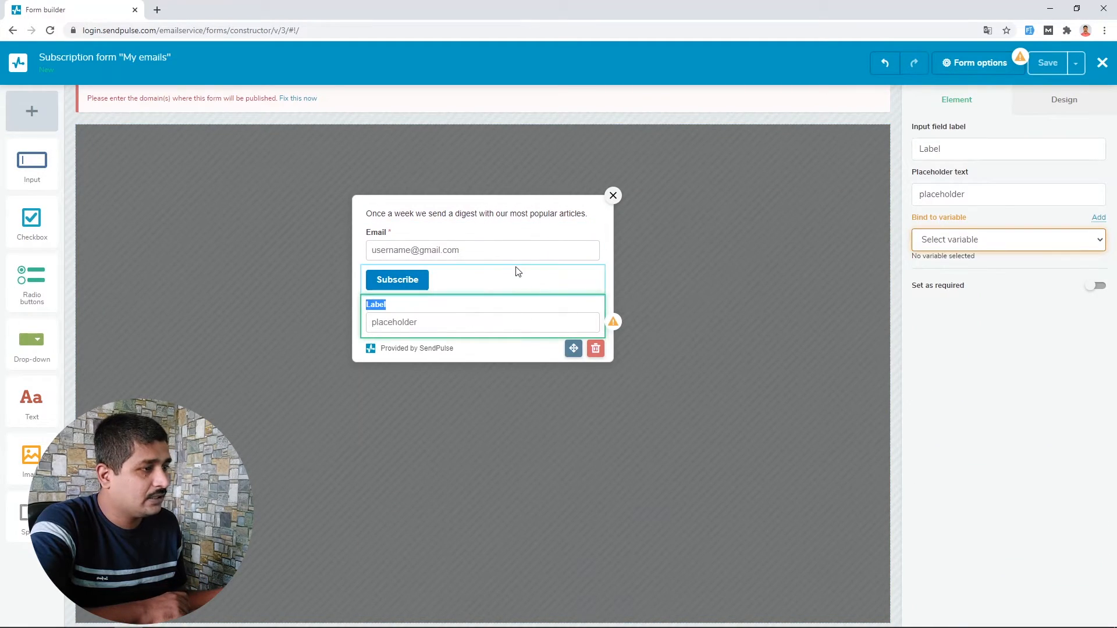
click(511, 280)
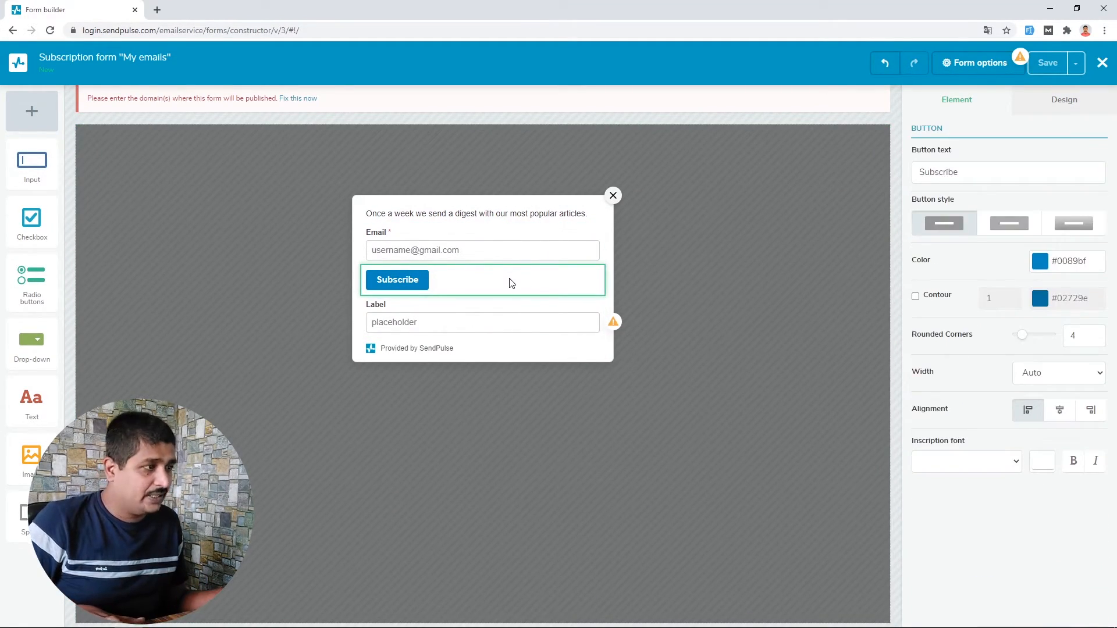
click(559, 323)
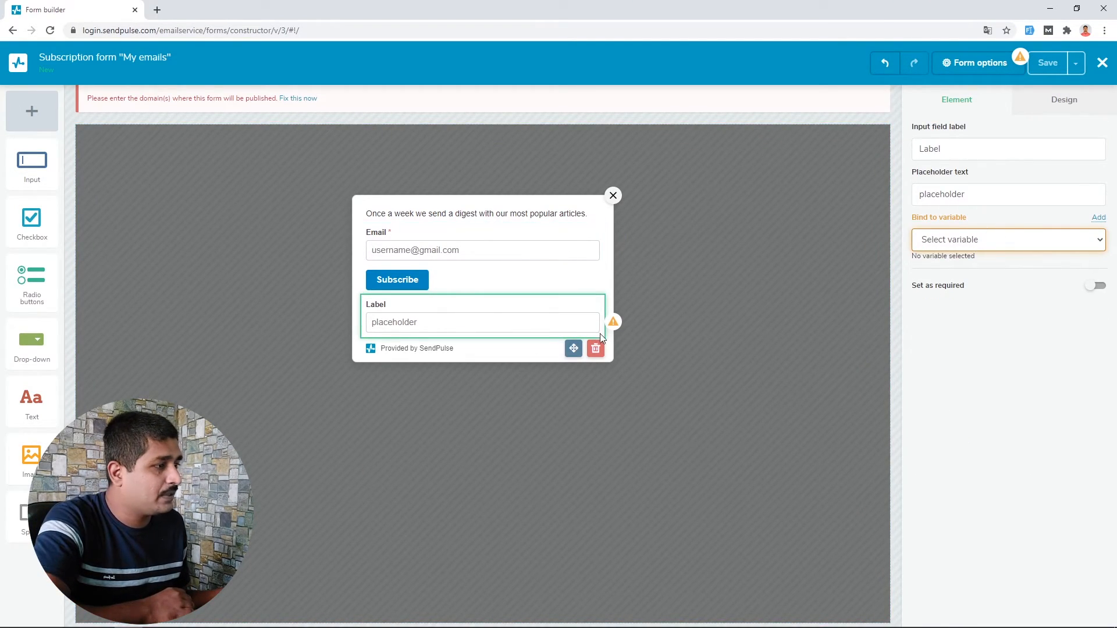
click(596, 347)
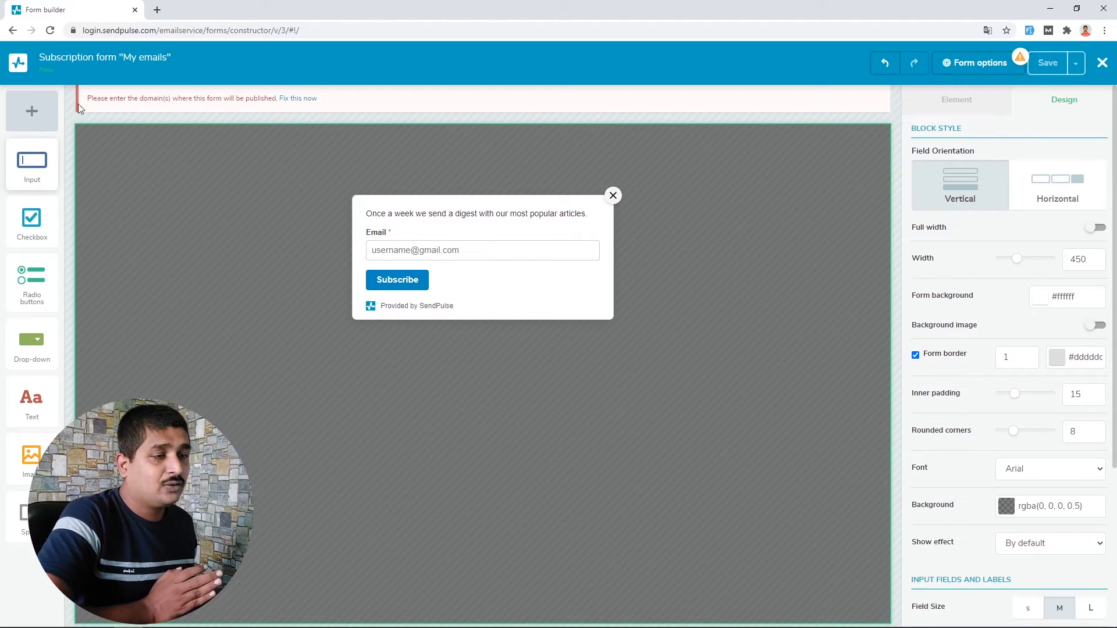
drag(32, 285, 2, 298)
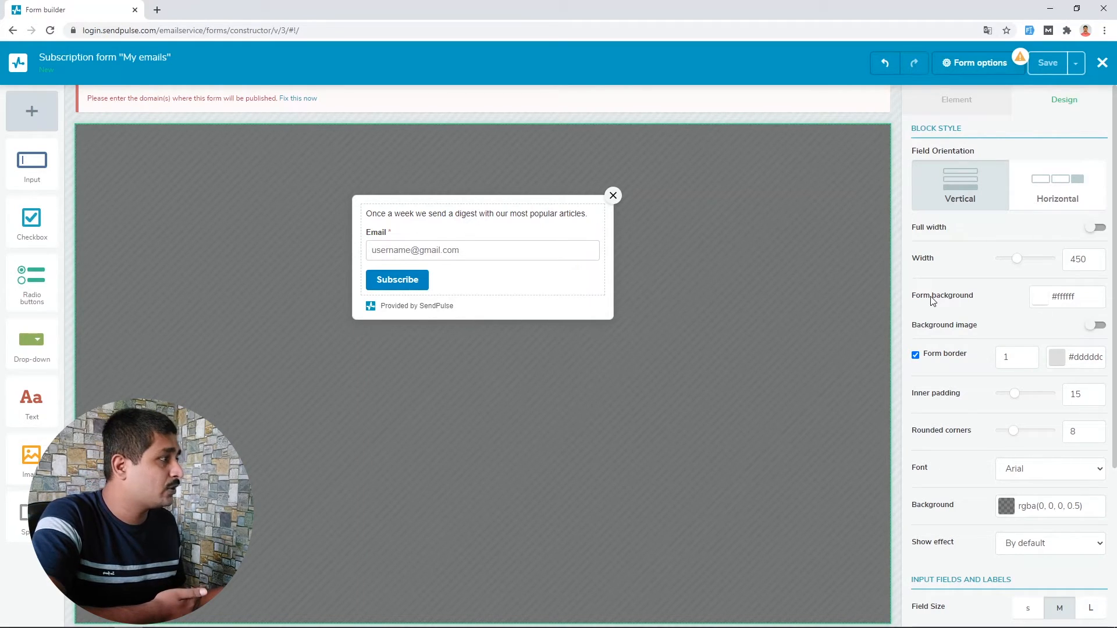
- Open the form options and enter audiencevisible.com as the website where the form is published
click(984, 64)
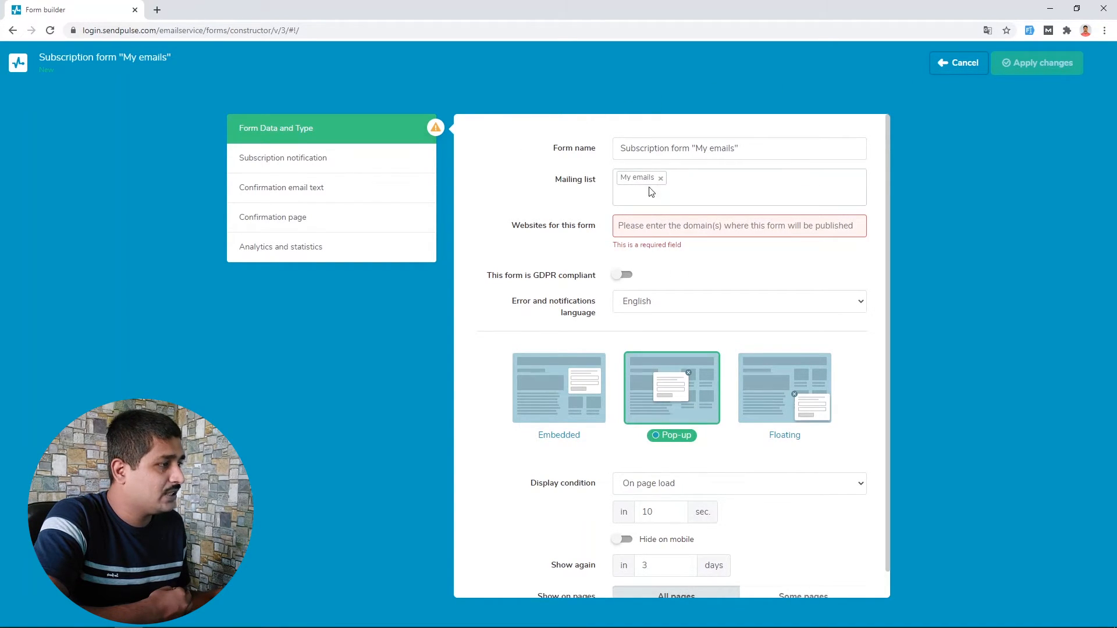
click(749, 201)
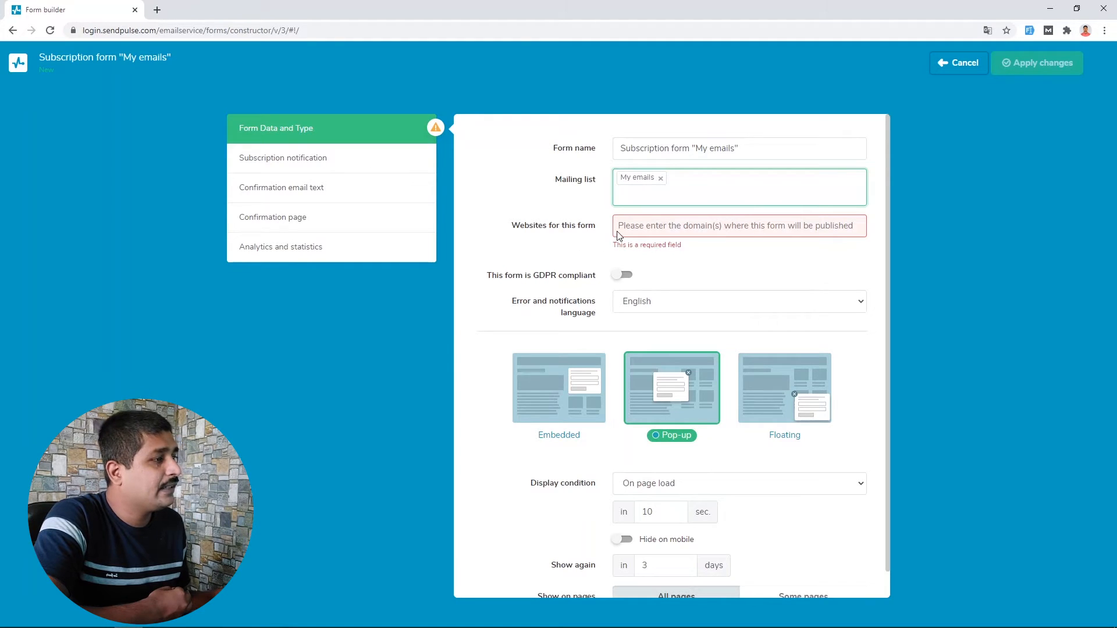
click(668, 226)
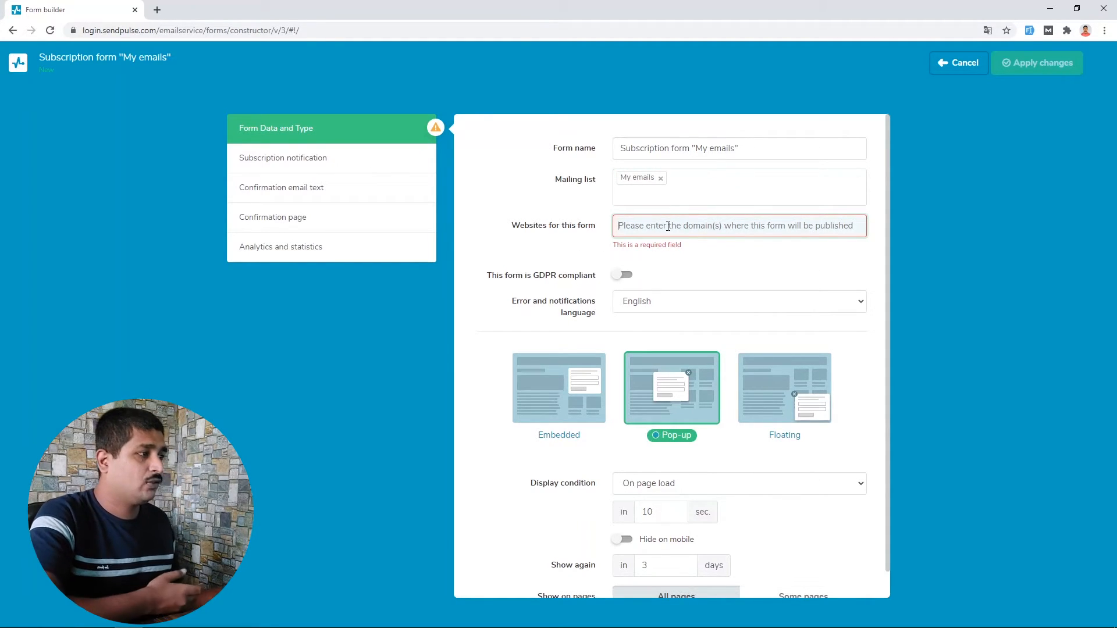
text(vika)
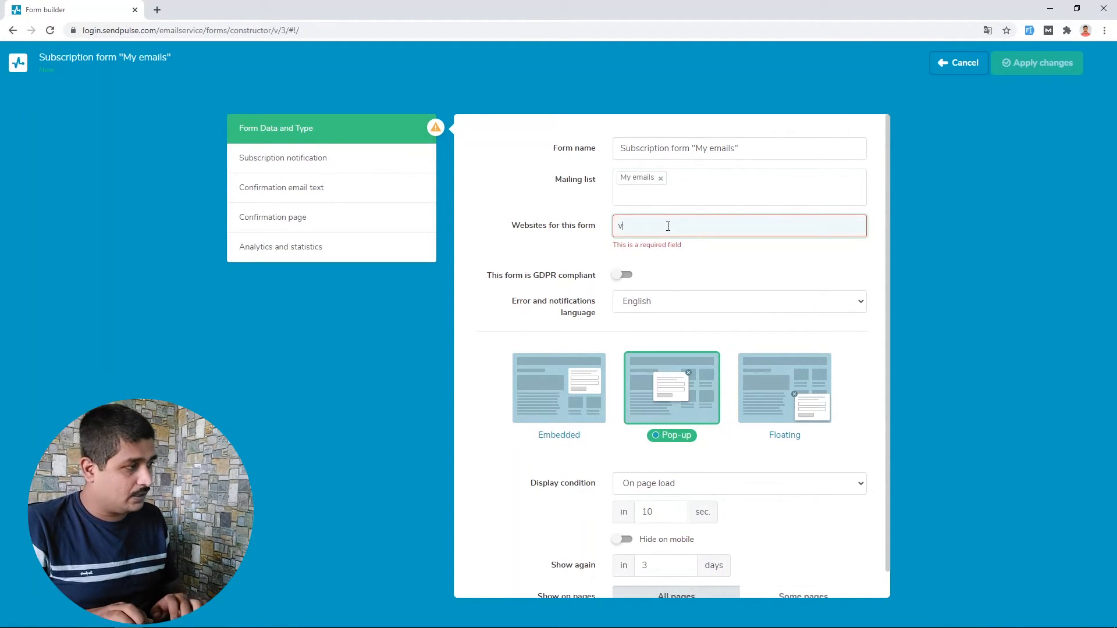
key(BackSpace)
key(BackSpace)
key(BackSpace)
text(audiencevis)
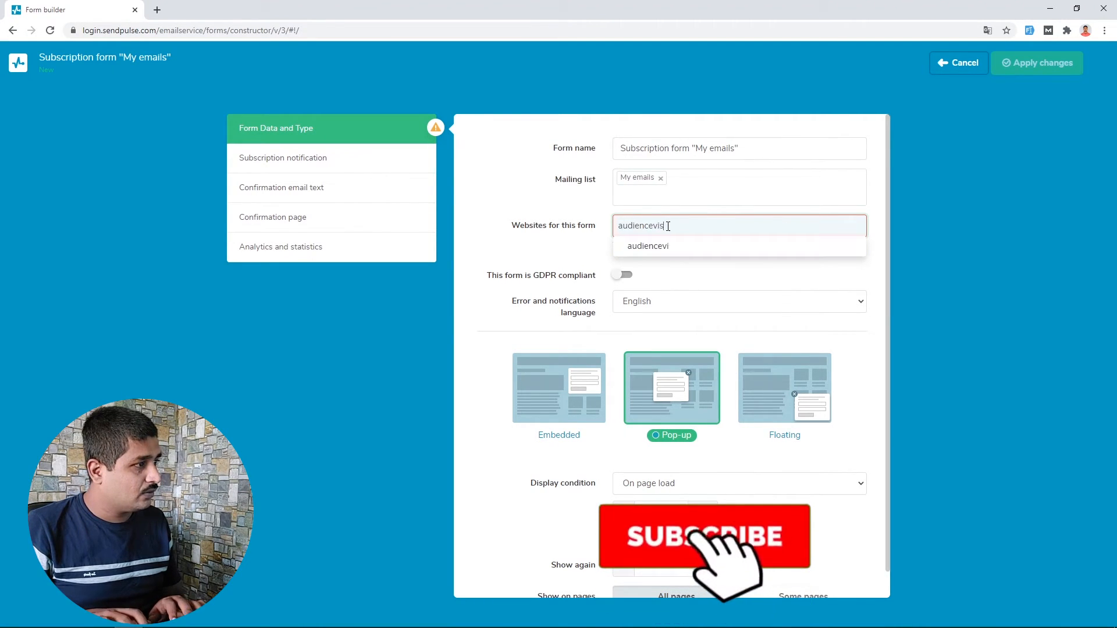
text(ible.com)
key(Tab)
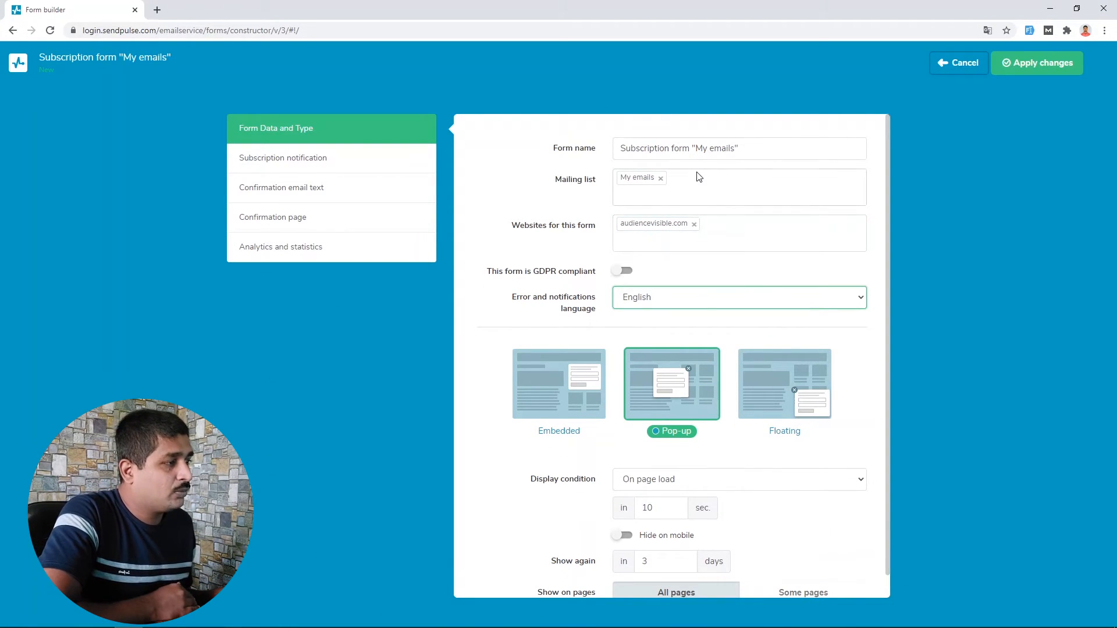
- Remove audiencevisible.com from the form's list of websites
click(715, 231)
click(695, 225)
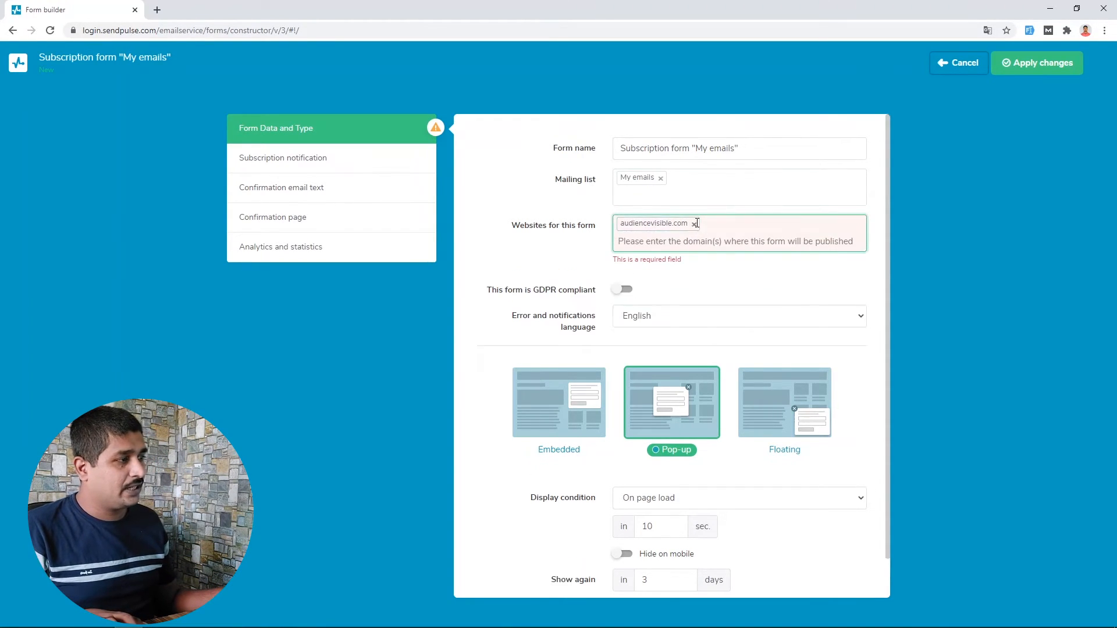
- Enter the owner's personal website domain as the website where the form is published
text(vikas)
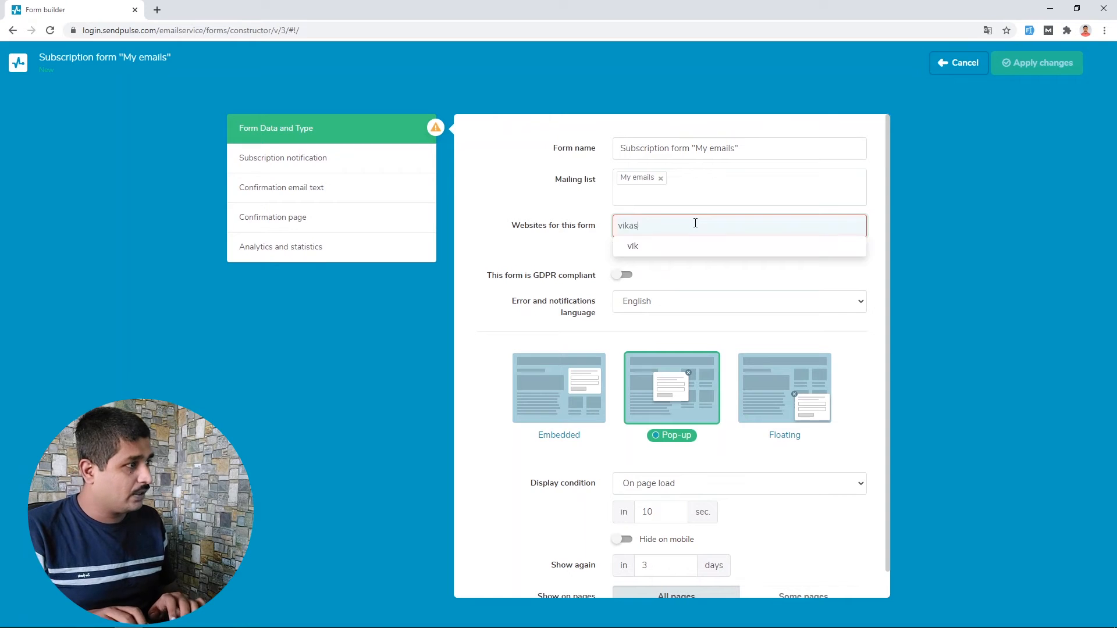
text(disale.com)
key(Tab)
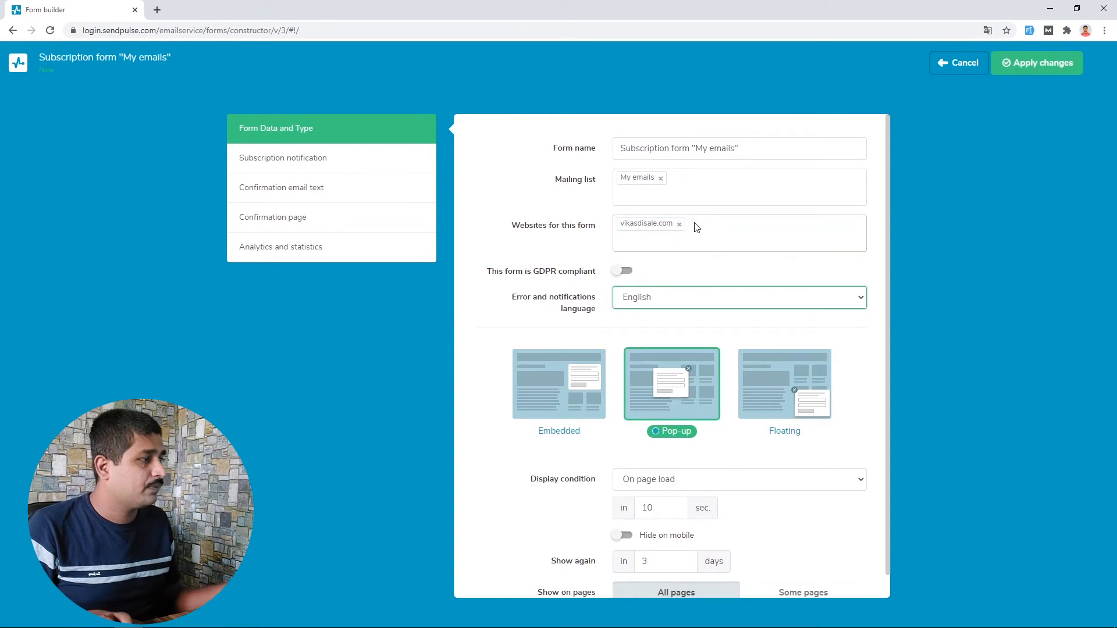
- Keep the pop-up's display condition at On page load and set its display delay to 5 seconds
scroll(801, 383, down, 1)
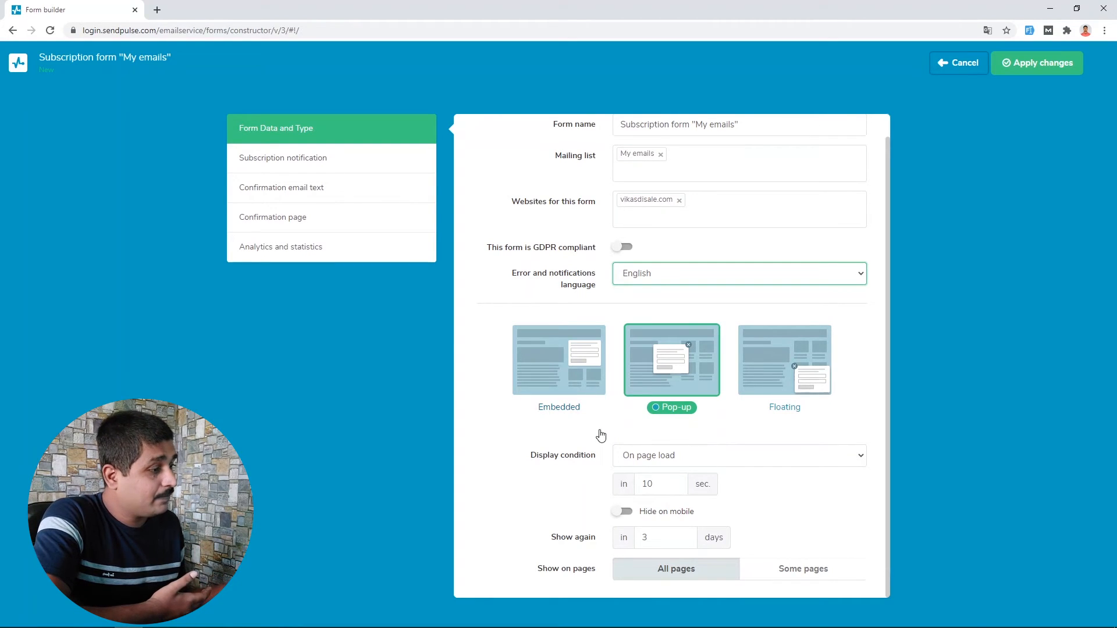
click(686, 461)
click(686, 461)
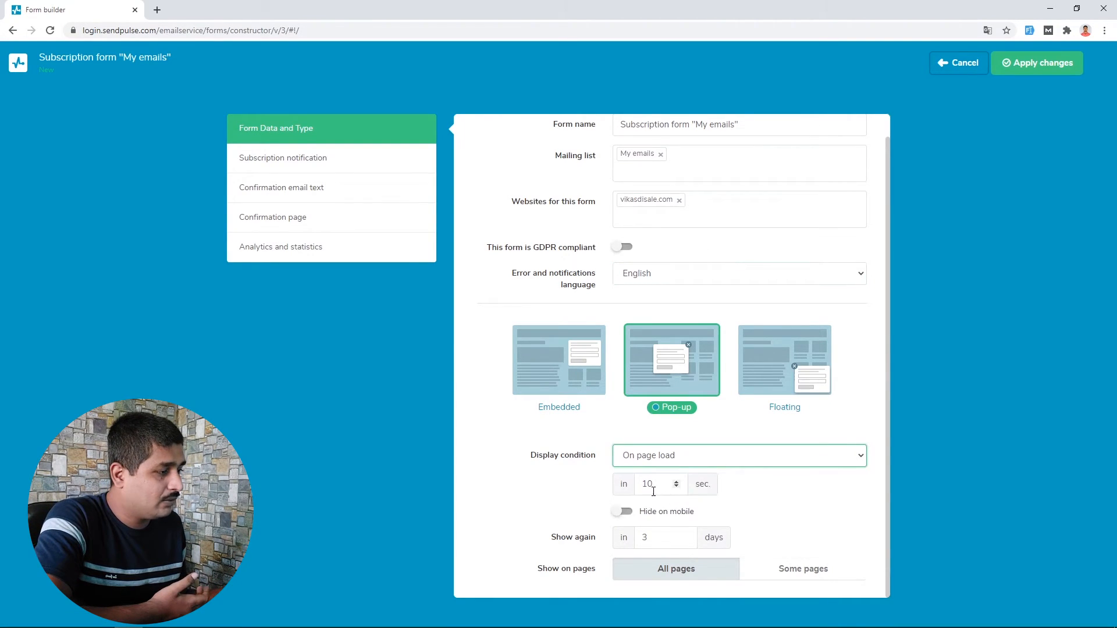
click(700, 459)
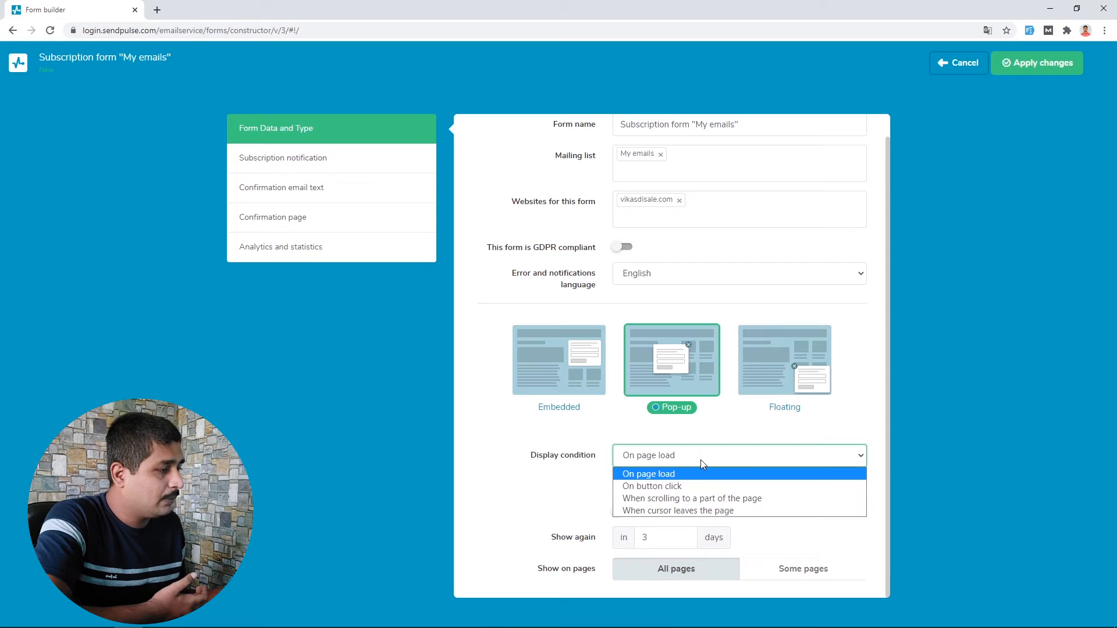
click(814, 448)
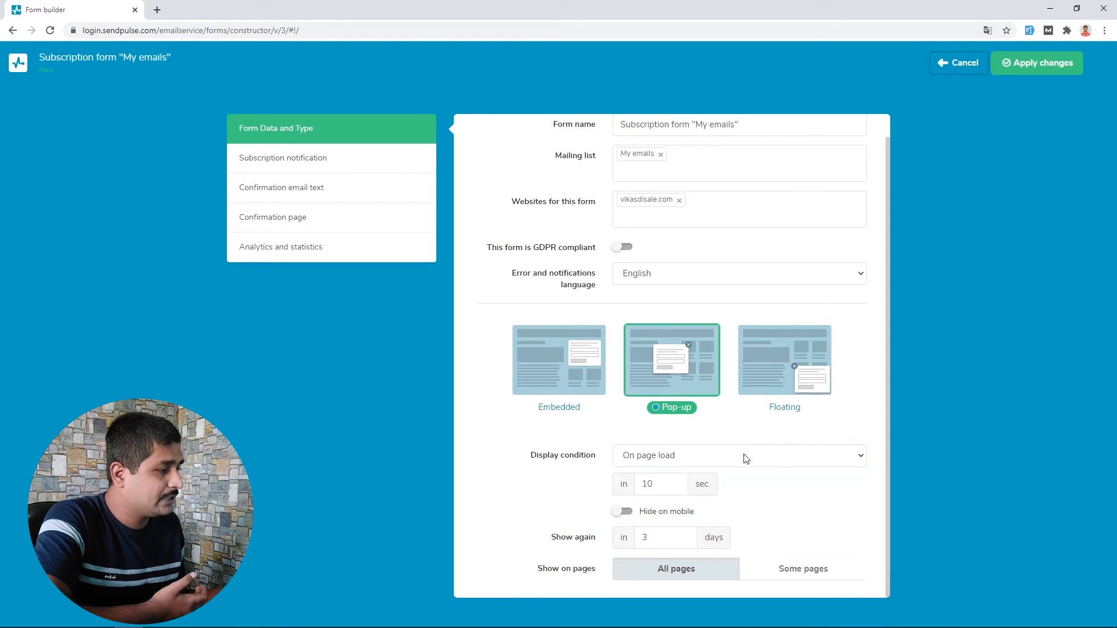
click(663, 483)
key(BackSpace)
key(BackSpace)
text(5)
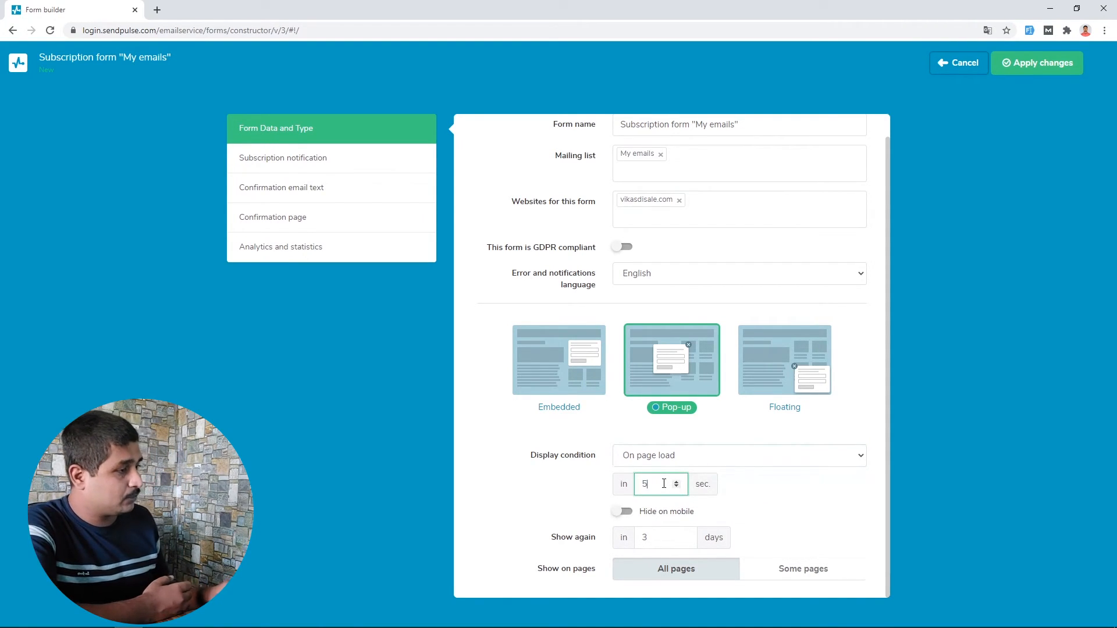
click(527, 495)
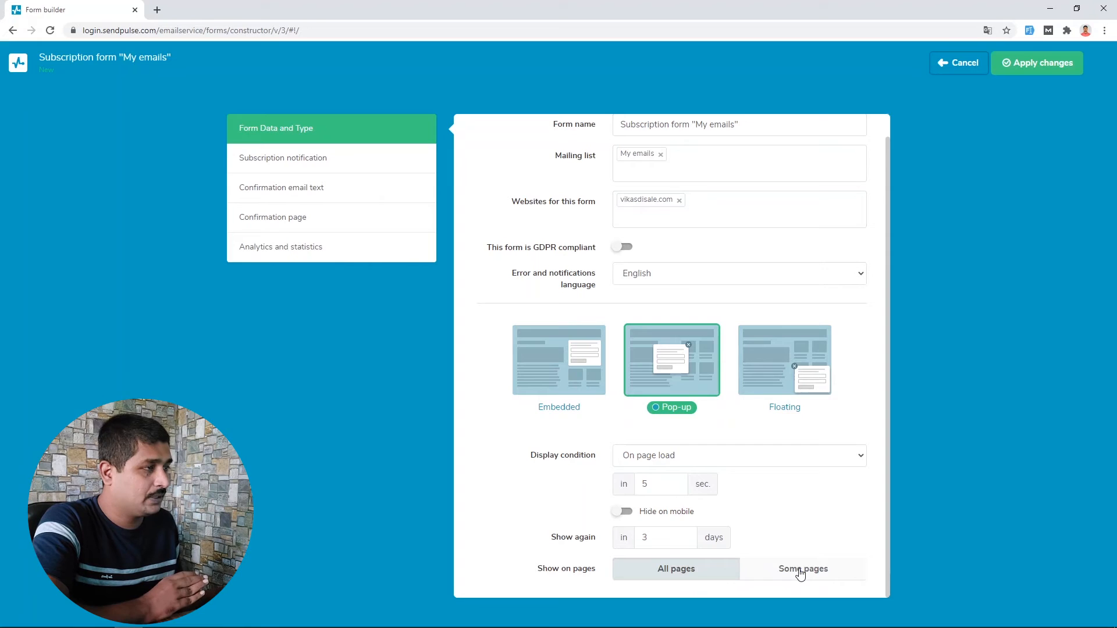
- Review the notification and confirmation email, set the action after subscription to Show the default thank you page, and apply the form options
click(306, 161)
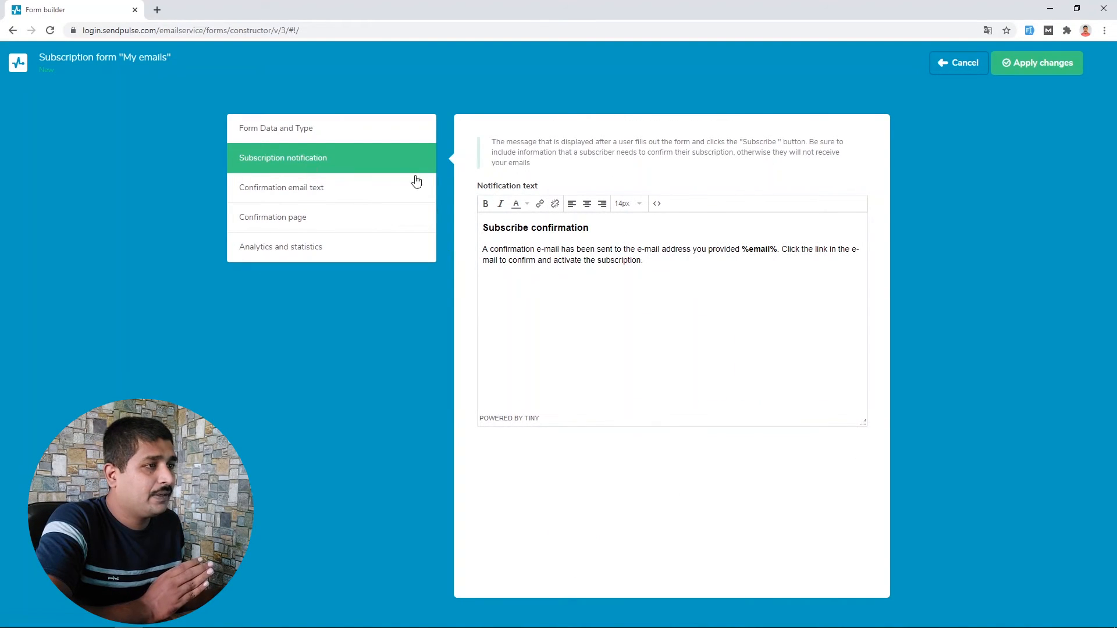
click(335, 199)
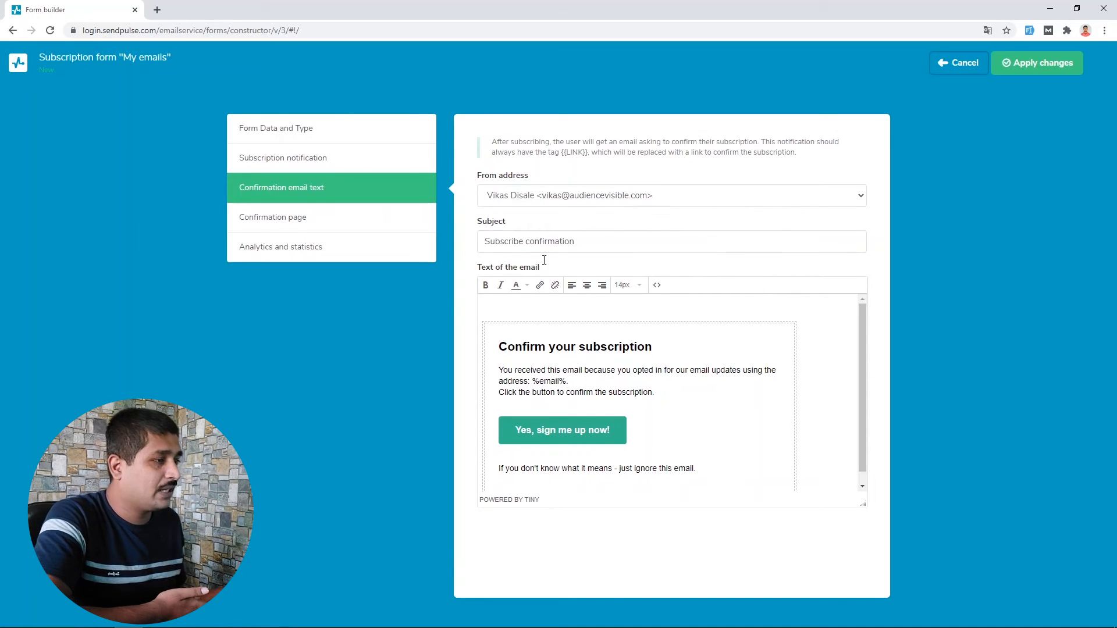
click(332, 219)
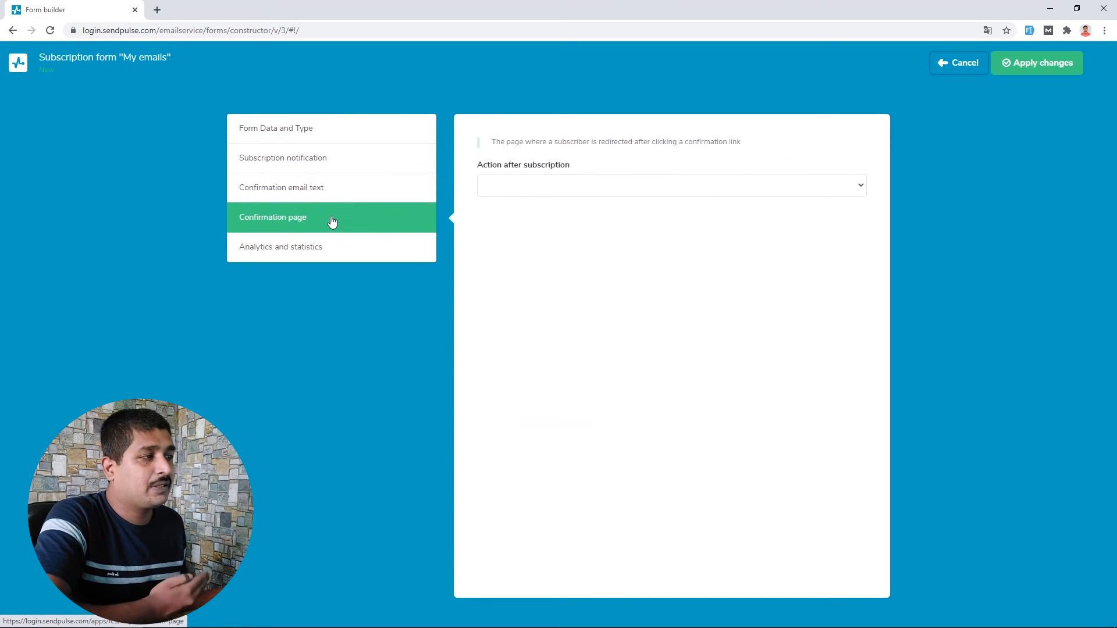
click(587, 196)
click(587, 218)
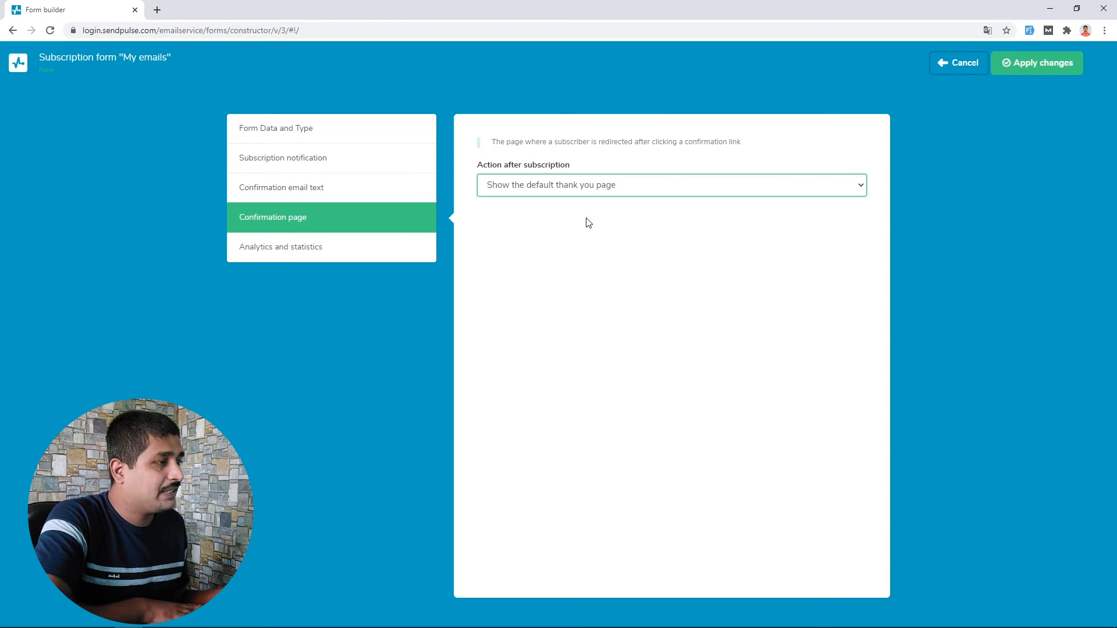
click(317, 249)
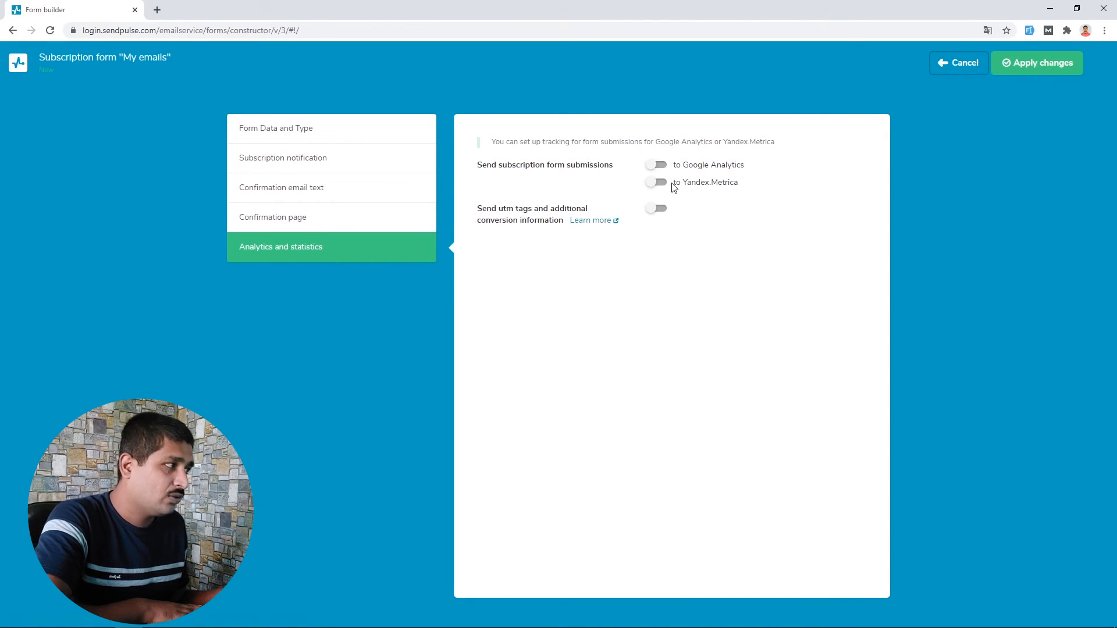
click(1029, 69)
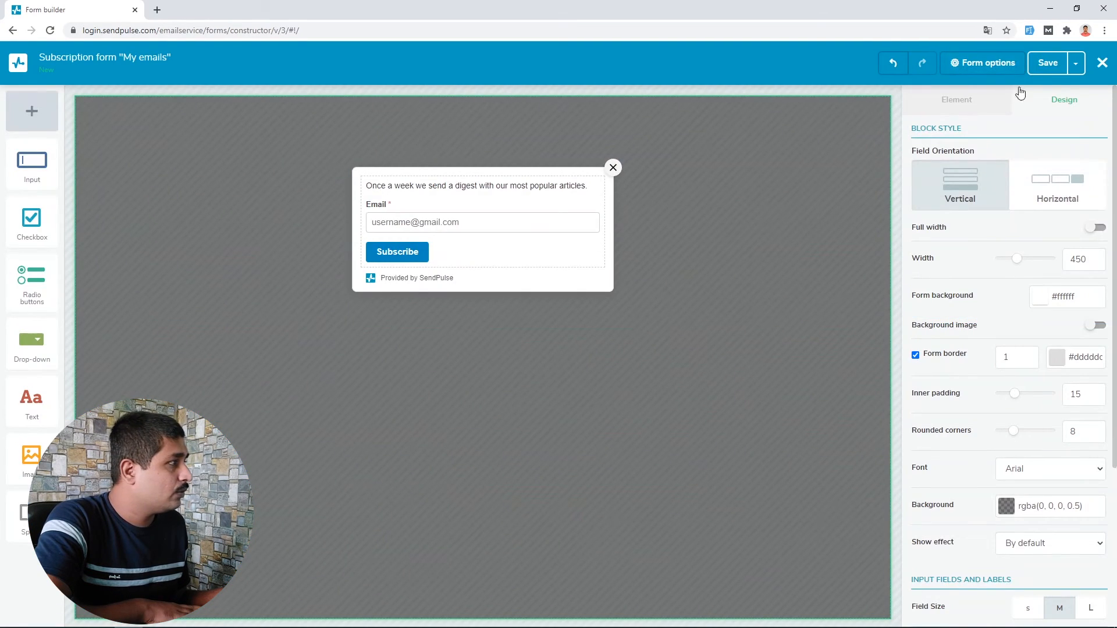
- Save the subscription form with its website code and select the entire script snippet
click(1075, 63)
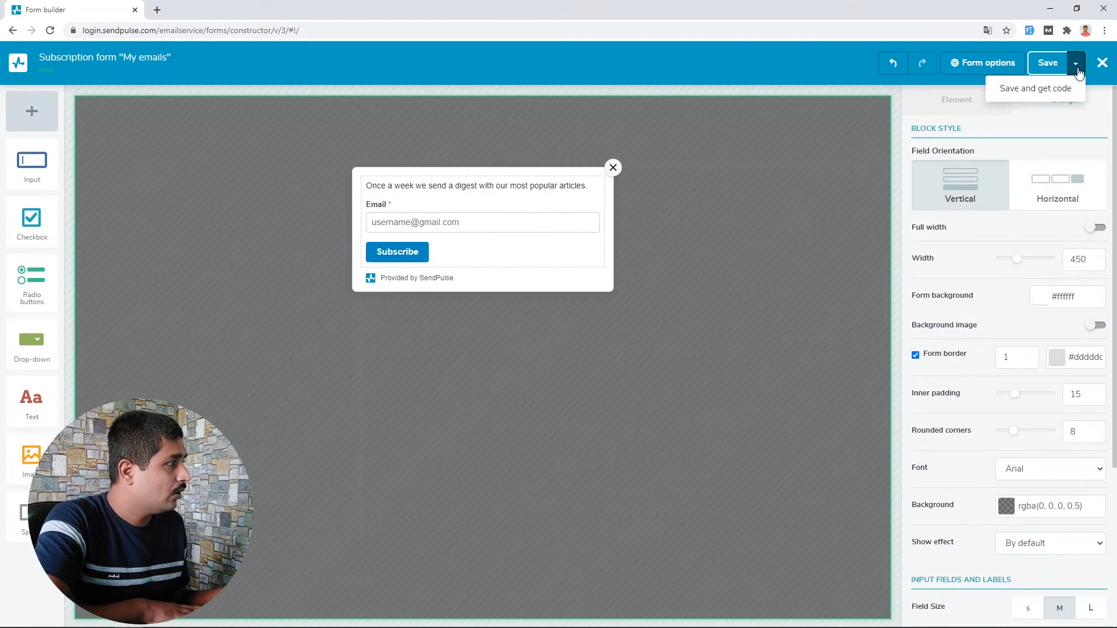
click(1034, 91)
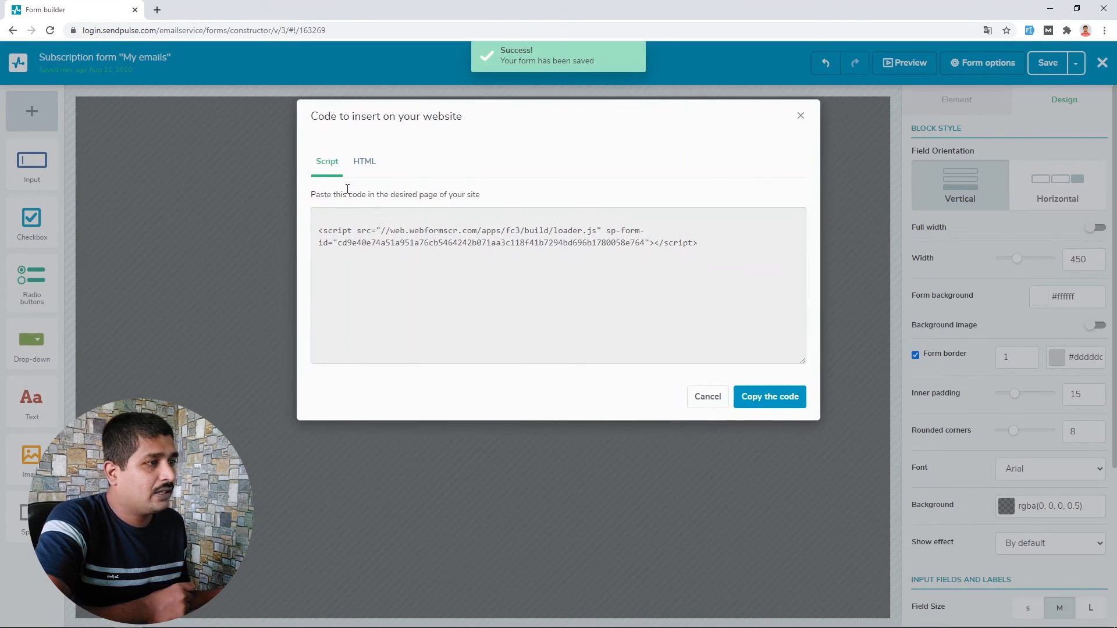
triple_click(364, 237)
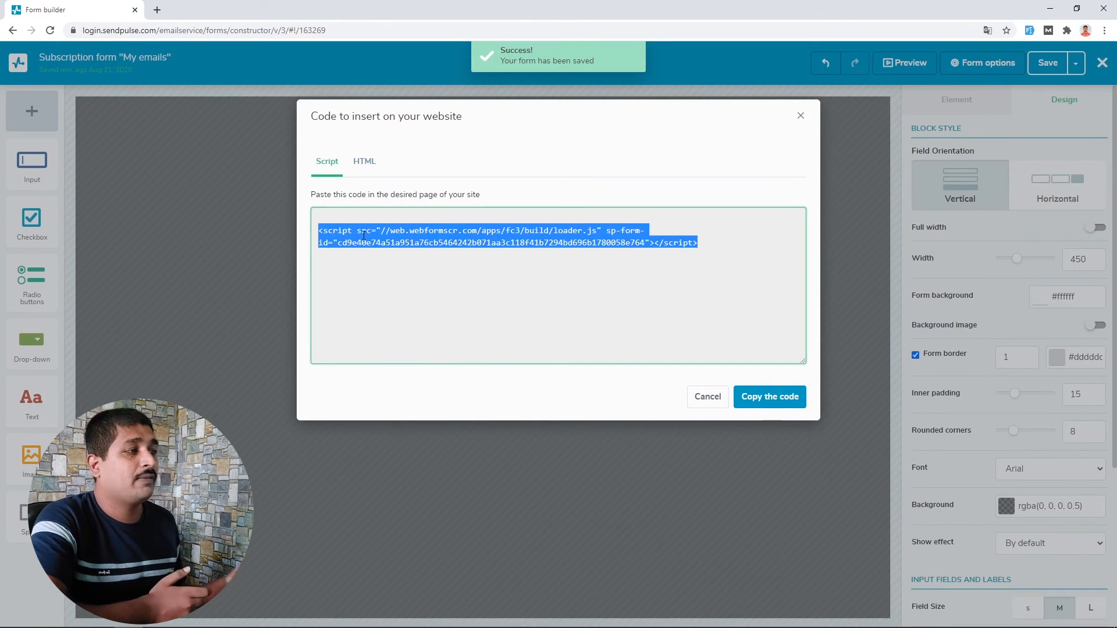